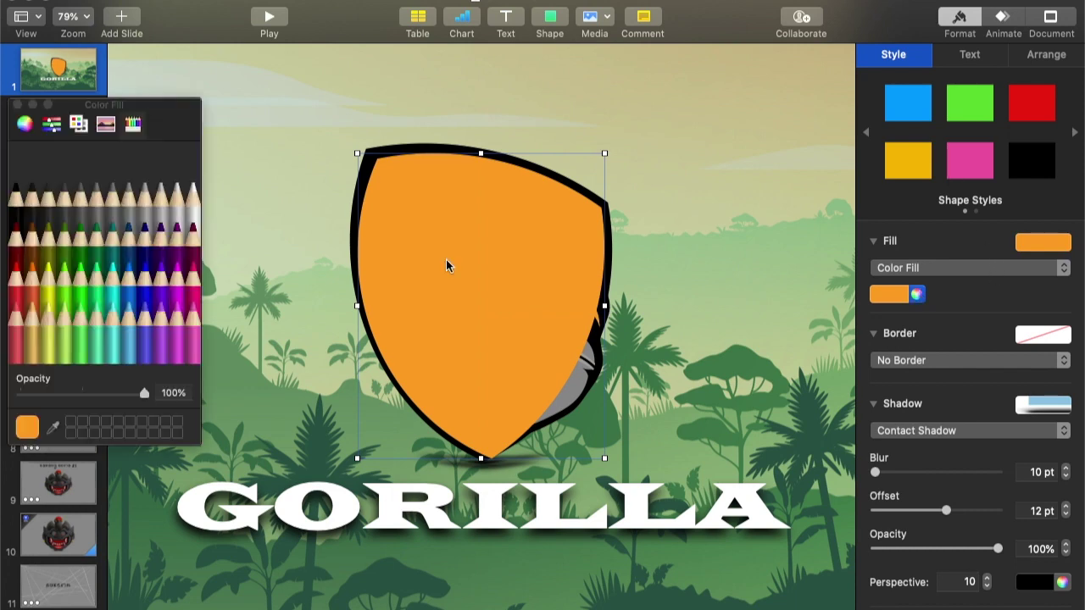
Dismiss the color palette and send the orange shield behind the gorilla face
click(17, 103)
click(332, 0)
click(381, 47)
click(705, 310)
Select all the shapes of the gorilla shield logo and group them into one object
scroll(705, 311, down, 5)
key(super+a)
scroll(633, 308, up, 5)
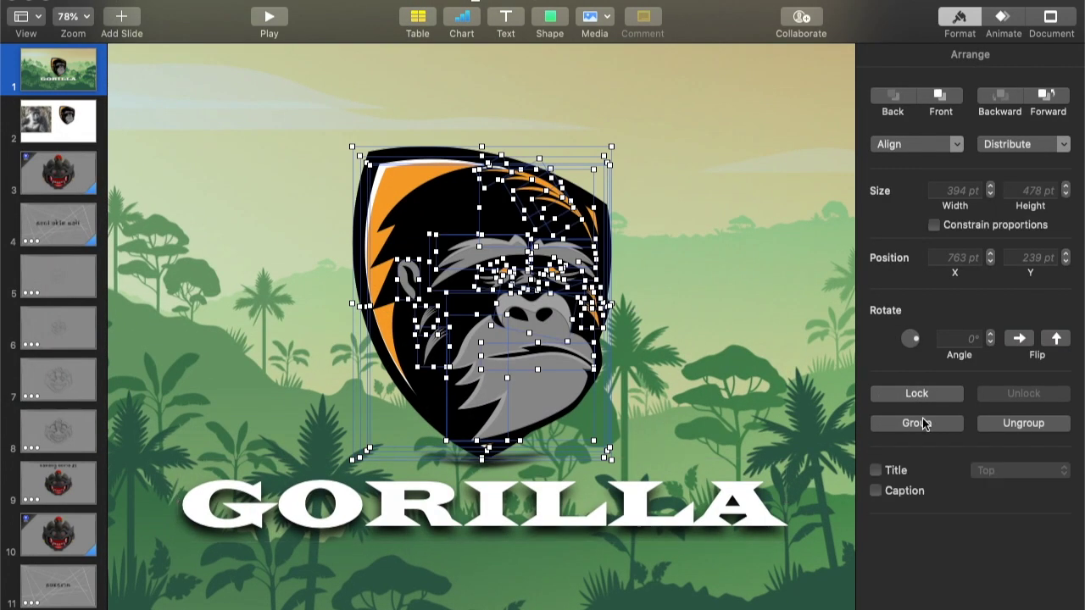
click(927, 429)
click(703, 304)
Examine the finished gorilla logo and its parts beside the reference photo on the second slide
click(50, 129)
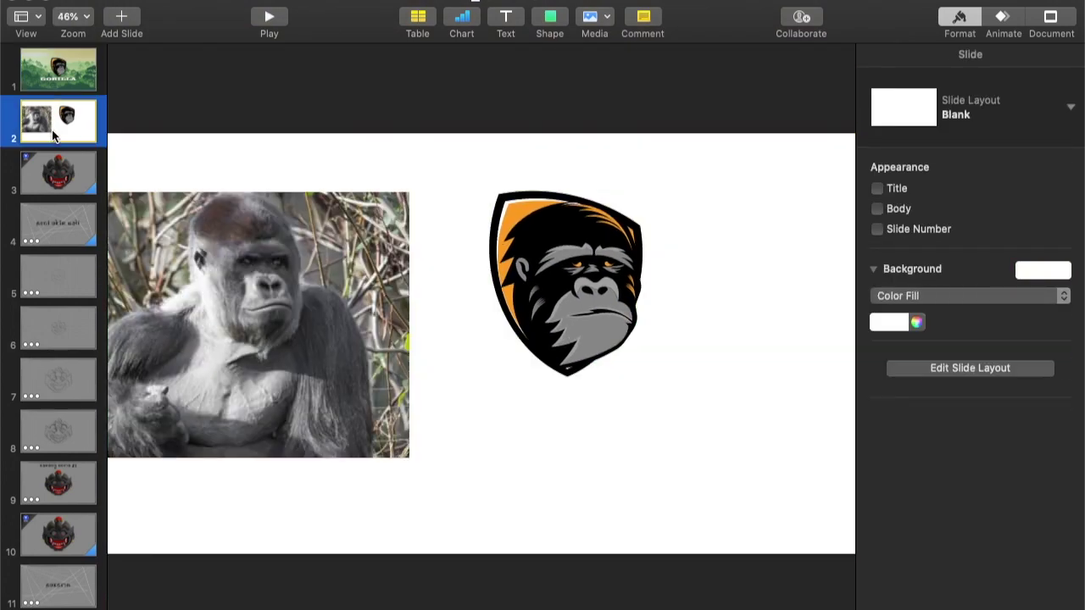
click(592, 333)
scroll(590, 327, up, 3)
click(720, 229)
scroll(719, 229, down, 5)
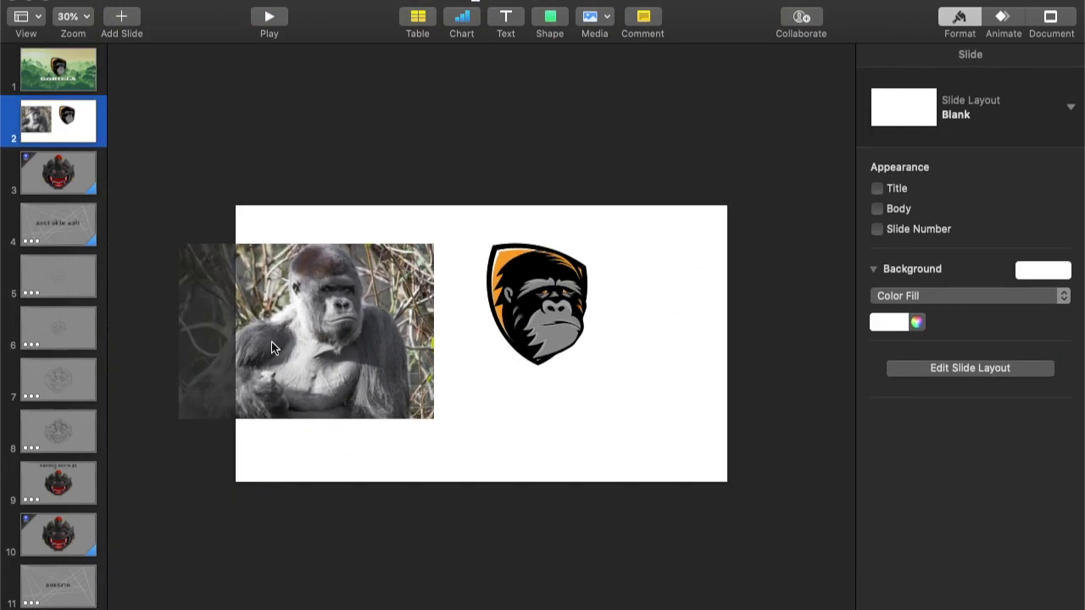
click(559, 323)
drag(562, 346, 576, 348)
scroll(549, 270, up, 5)
click(620, 303)
drag(694, 280, 743, 285)
drag(718, 237, 765, 235)
scroll(765, 235, down, 2)
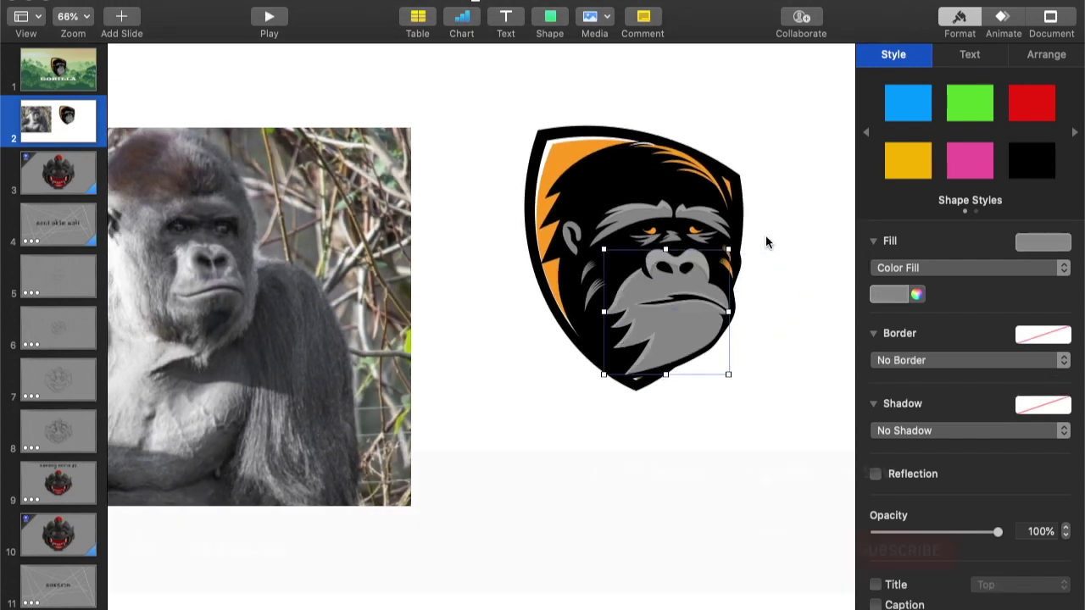
click(719, 380)
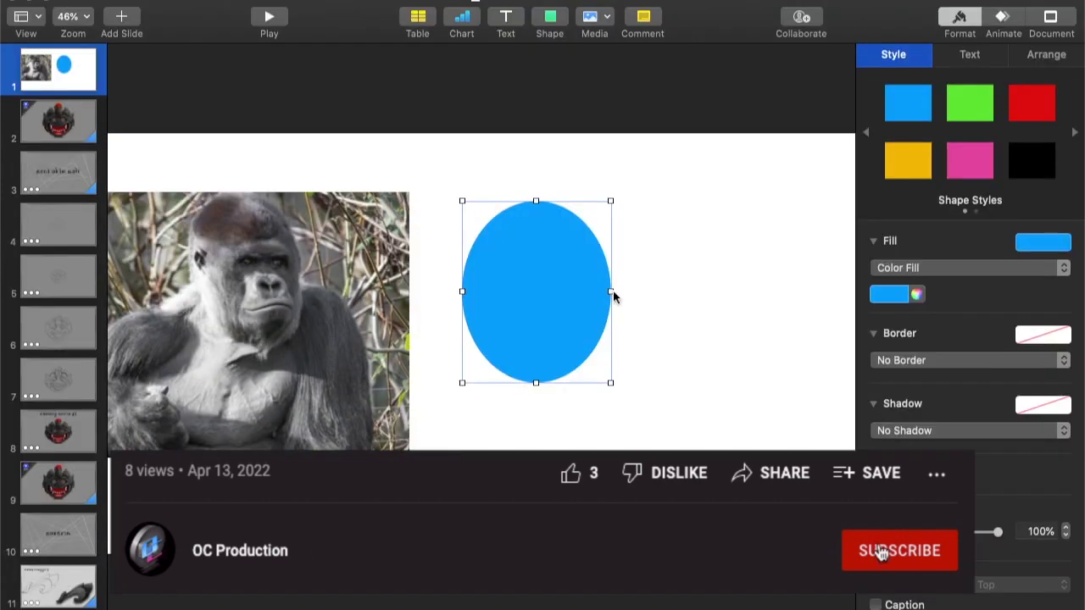
Narrow the blue ellipse and change it to no fill with a line border
drag(613, 292, 596, 291)
click(898, 268)
click(900, 251)
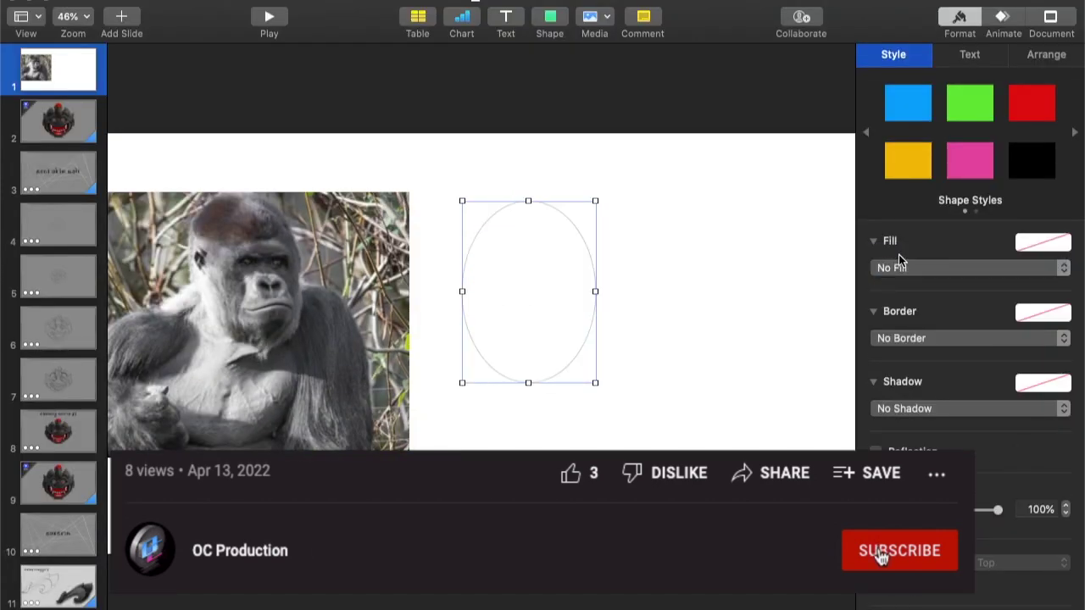
click(968, 338)
click(932, 360)
Duplicate the ellipse sideways so the two overlap, and set both borders to 5 pt
drag(593, 369, 630, 346)
key(super+a)
click(1066, 359)
click(1065, 360)
click(1066, 359)
click(1066, 359)
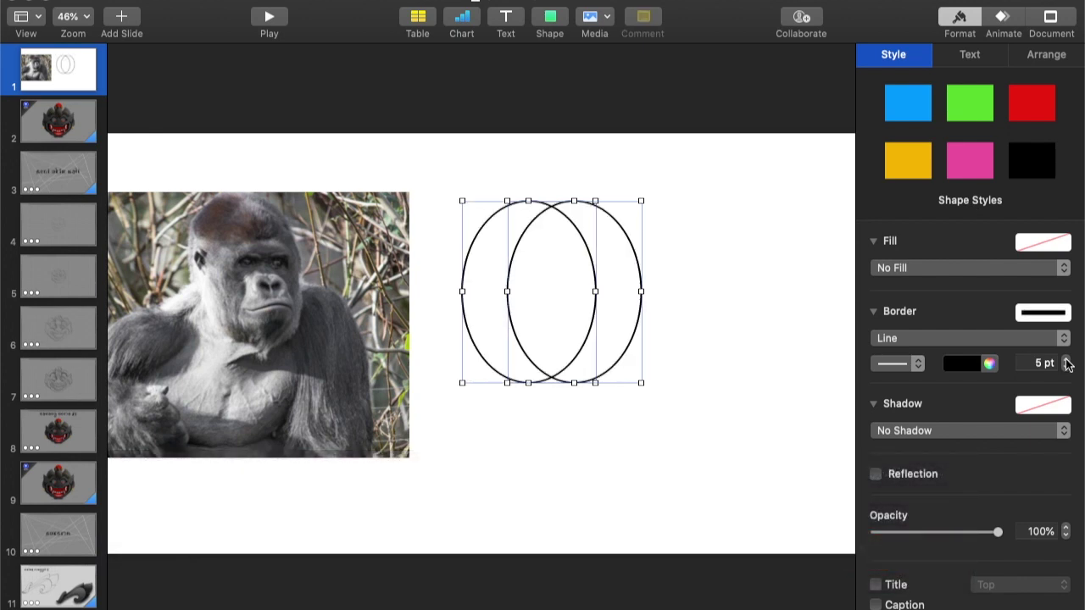
click(722, 340)
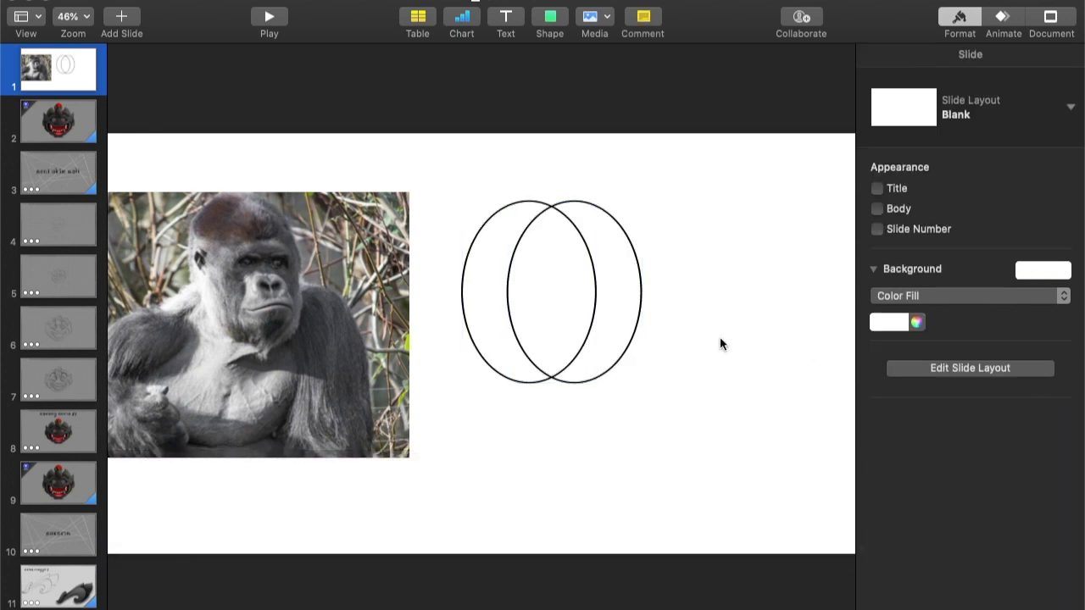
Duplicate the ellipse again, centered below the other two, and widen the copy on both sides
click(635, 287)
drag(637, 324, 615, 379)
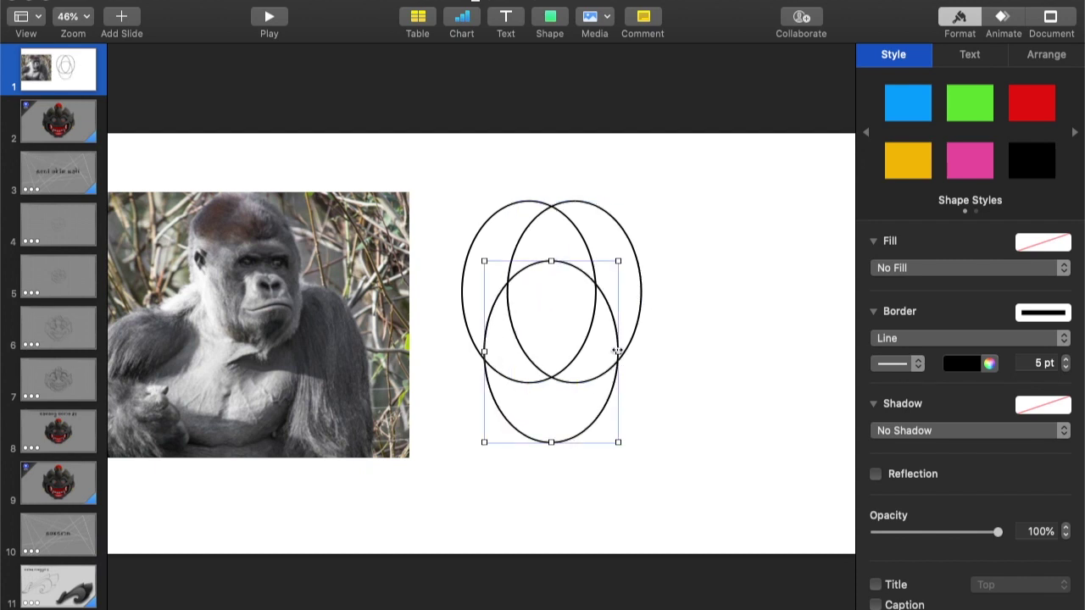
drag(484, 351, 455, 352)
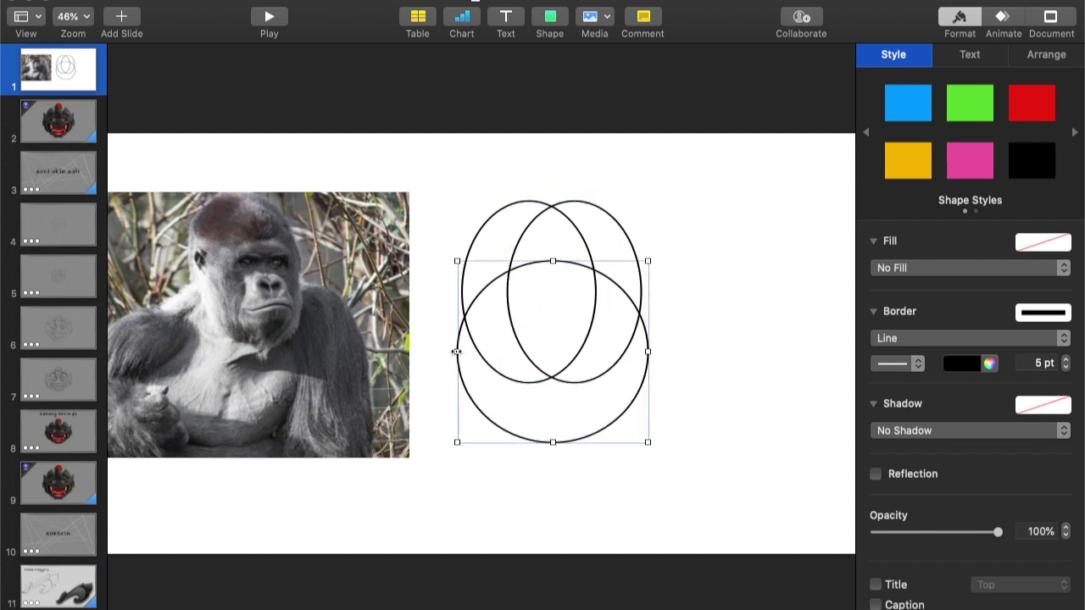
Intersect the three ellipses into a shield and enlarge it to about 333 by 388 pt
drag(439, 165, 718, 403)
click(1058, 55)
click(943, 468)
drag(595, 261, 637, 226)
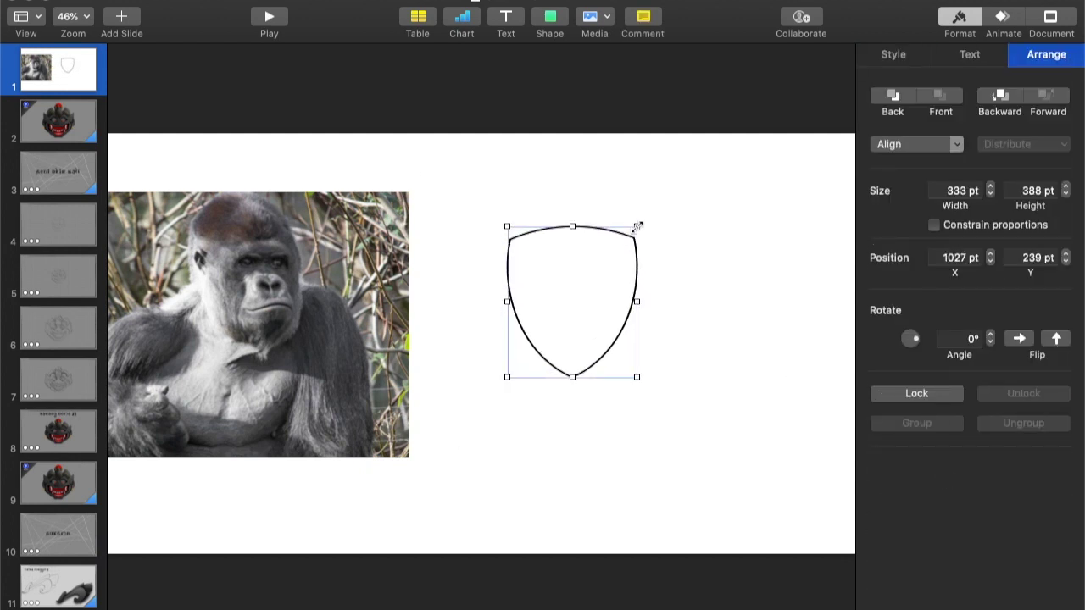
Color the shield's border Ocean and give it an Ocean color fill
click(893, 54)
click(989, 362)
click(127, 236)
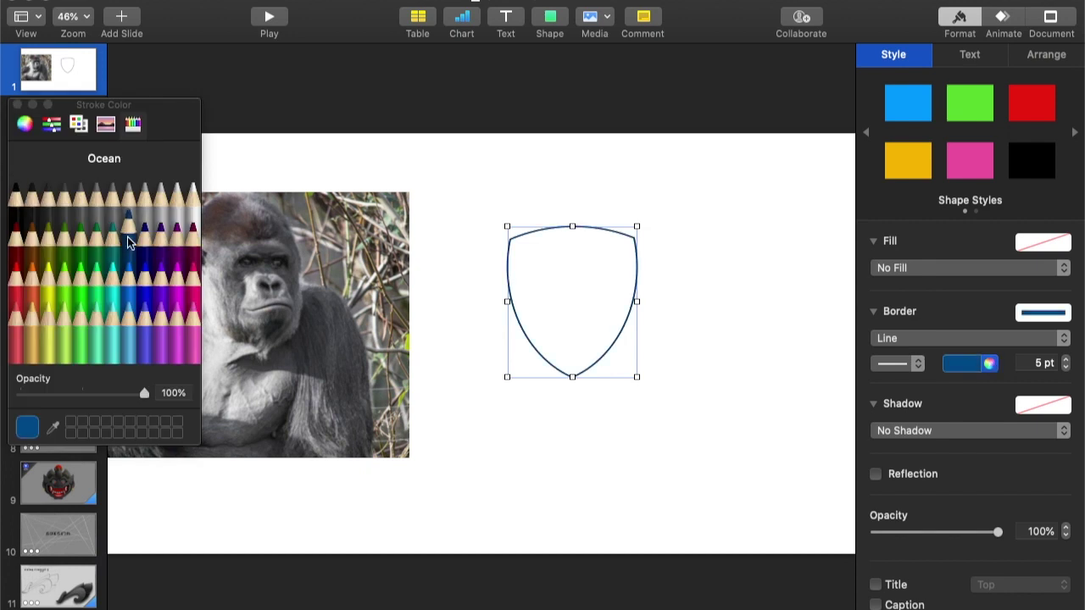
click(910, 268)
click(913, 288)
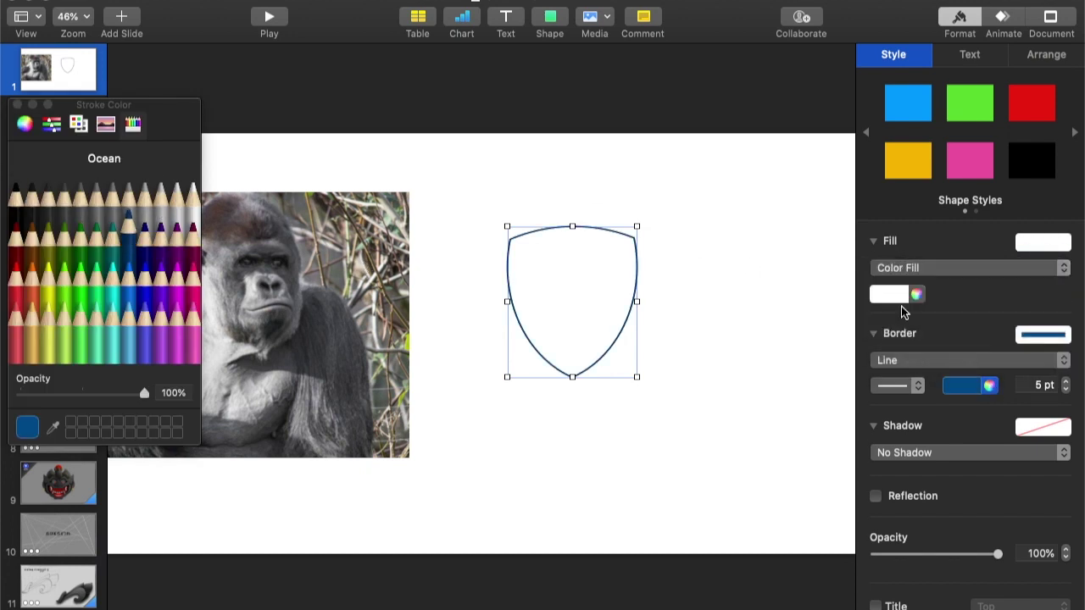
click(916, 294)
click(125, 241)
Make the shield editable, raising its upper-left corner and lowering its upper-right corner slightly for an angled top edge
right_click(593, 260)
click(636, 498)
drag(510, 241, 574, 218)
drag(633, 237, 634, 247)
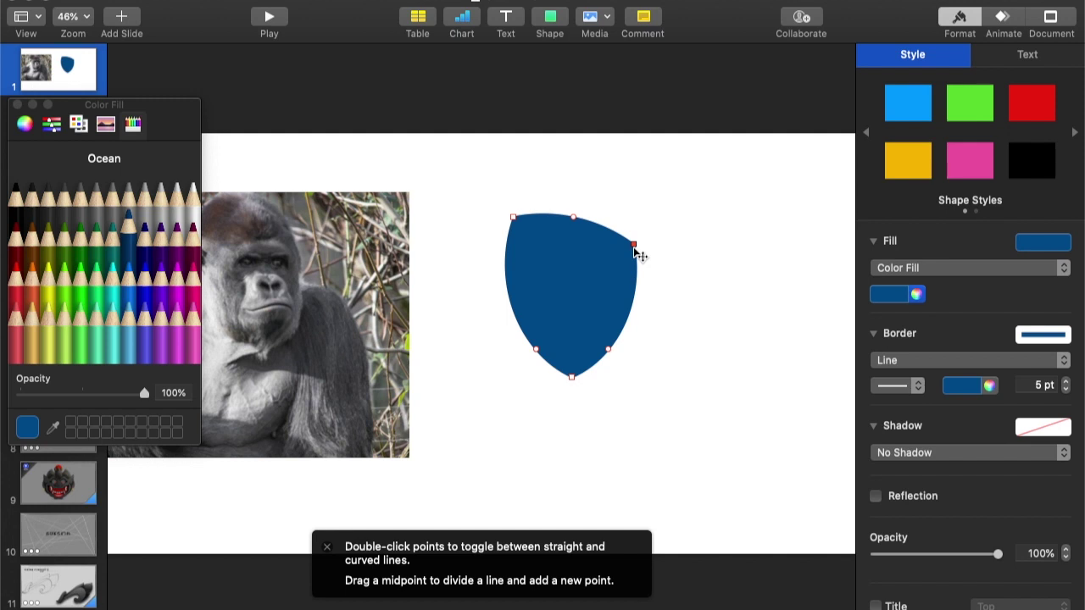
click(683, 281)
Duplicate the shield and enlarge the copy evenly around the original to about 371 by 457 pt
click(596, 296)
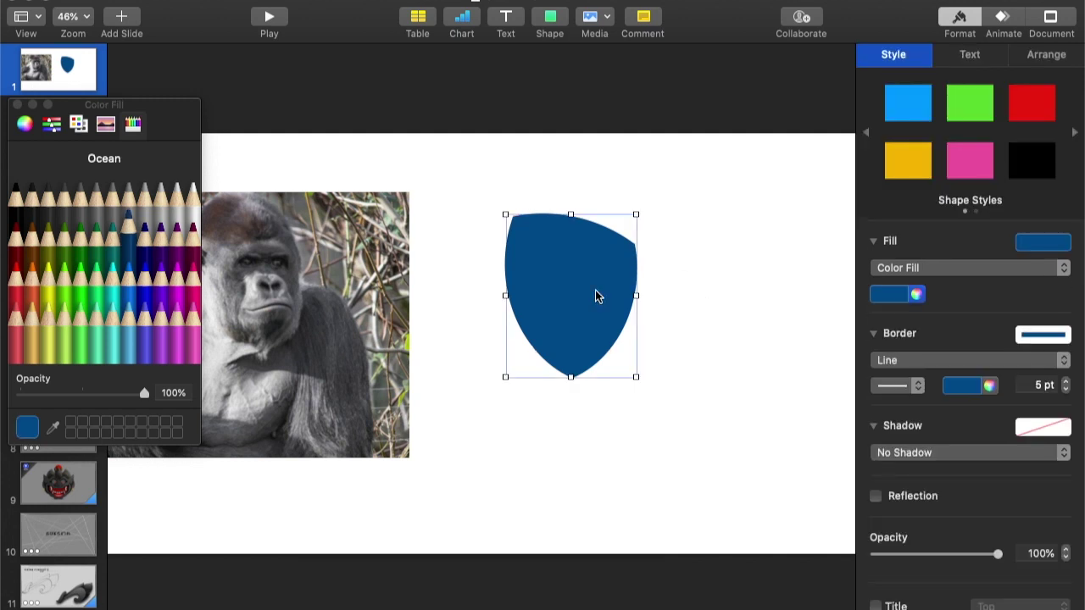
drag(503, 215, 503, 210)
drag(641, 210, 640, 242)
Remove the fill from both nested shields and combine them into one thick shield frame
click(947, 268)
click(900, 253)
shift+click(605, 275)
click(966, 267)
click(901, 250)
click(1047, 56)
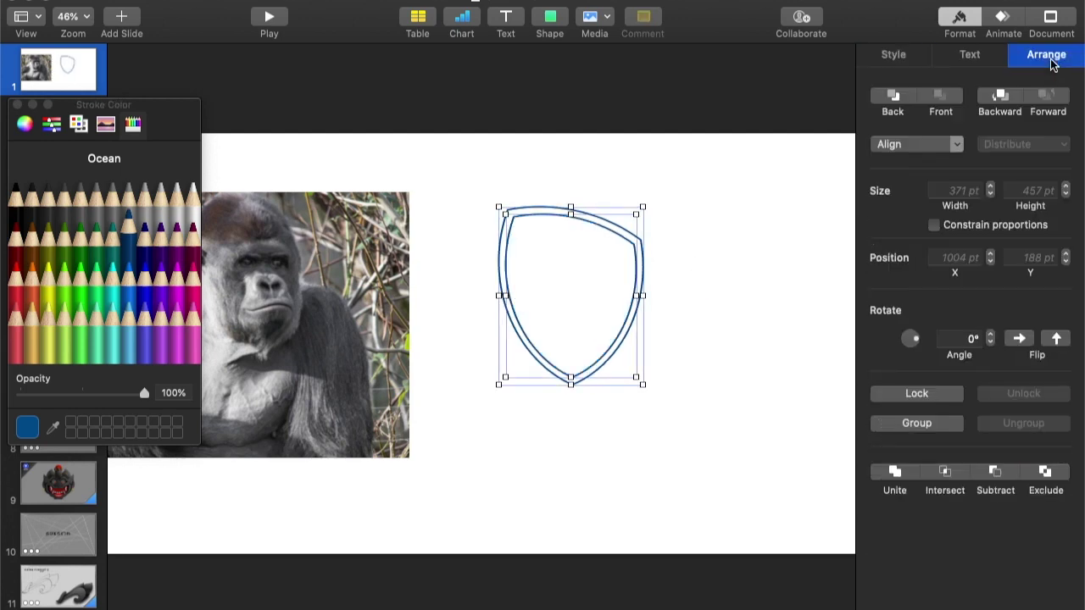
Insert a square on the slide and remove its fill
click(553, 24)
click(549, 151)
click(926, 52)
click(918, 268)
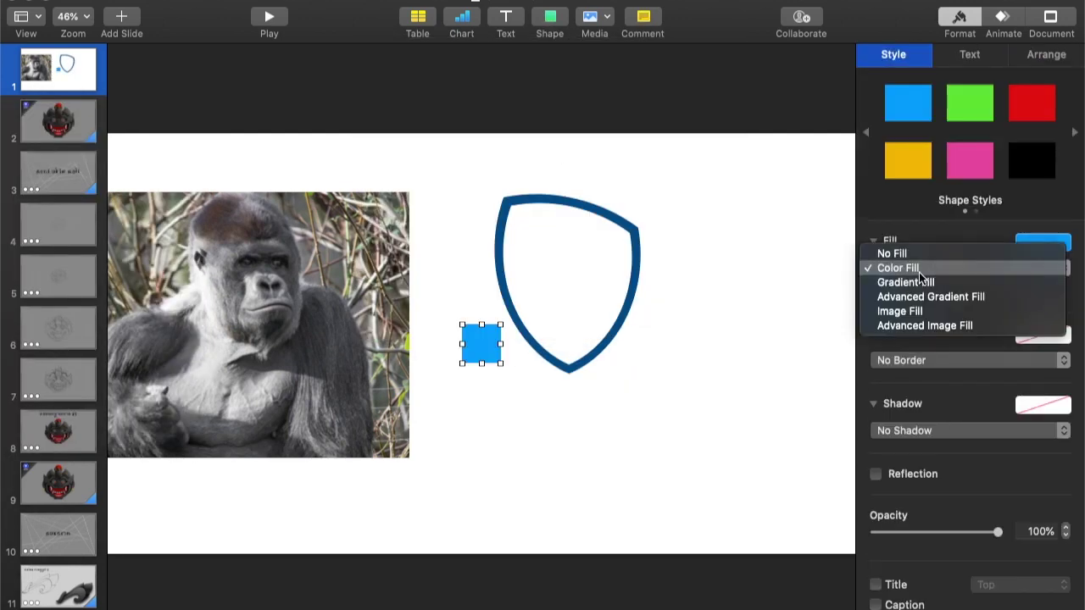
click(901, 252)
Give the square a 4 pt line border in the Aqua color
click(936, 338)
click(924, 355)
click(1066, 367)
click(989, 363)
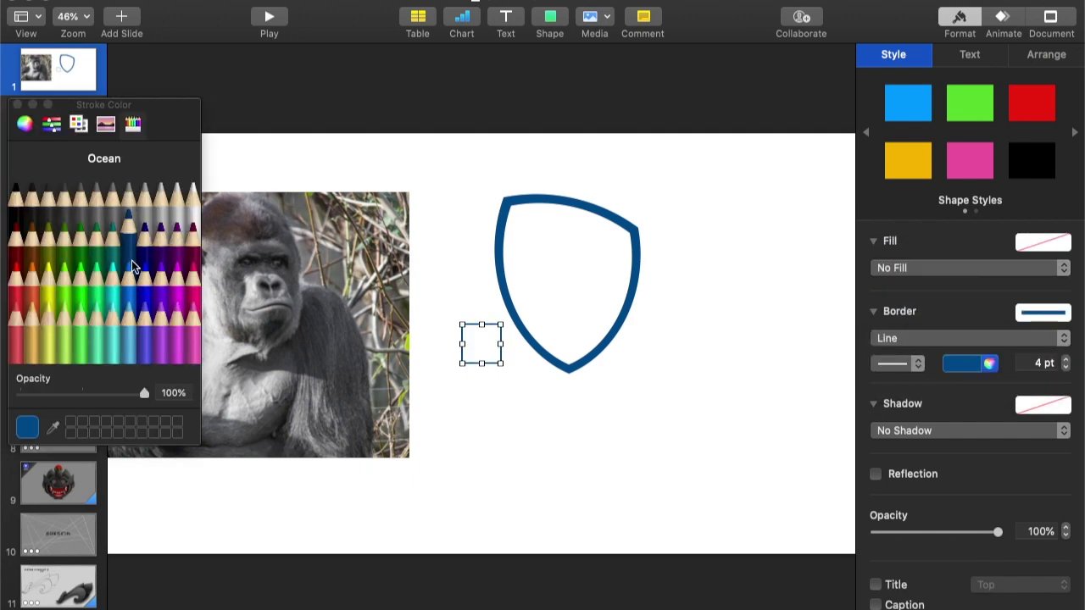
click(45, 278)
click(129, 270)
Place the square over the gorilla's nose and mouth in the photo and set its border to 3 pt
drag(480, 325, 272, 282)
scroll(273, 285, up, 5)
scroll(272, 284, left, 3)
drag(438, 348, 464, 354)
click(1066, 368)
Make the square editable and pull its lower side into a pointed chin with jagged beard tufts
right_click(448, 346)
click(493, 500)
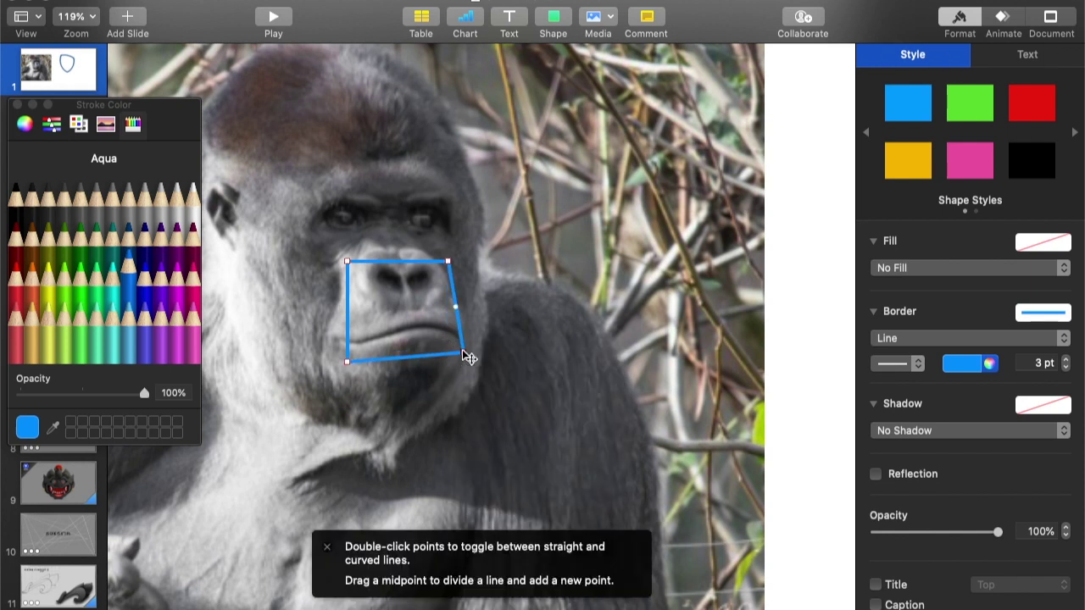
drag(346, 361, 378, 457)
drag(365, 364, 361, 373)
drag(353, 317, 373, 386)
drag(463, 353, 478, 362)
drag(310, 392, 341, 391)
drag(343, 326, 309, 378)
drag(331, 322, 300, 387)
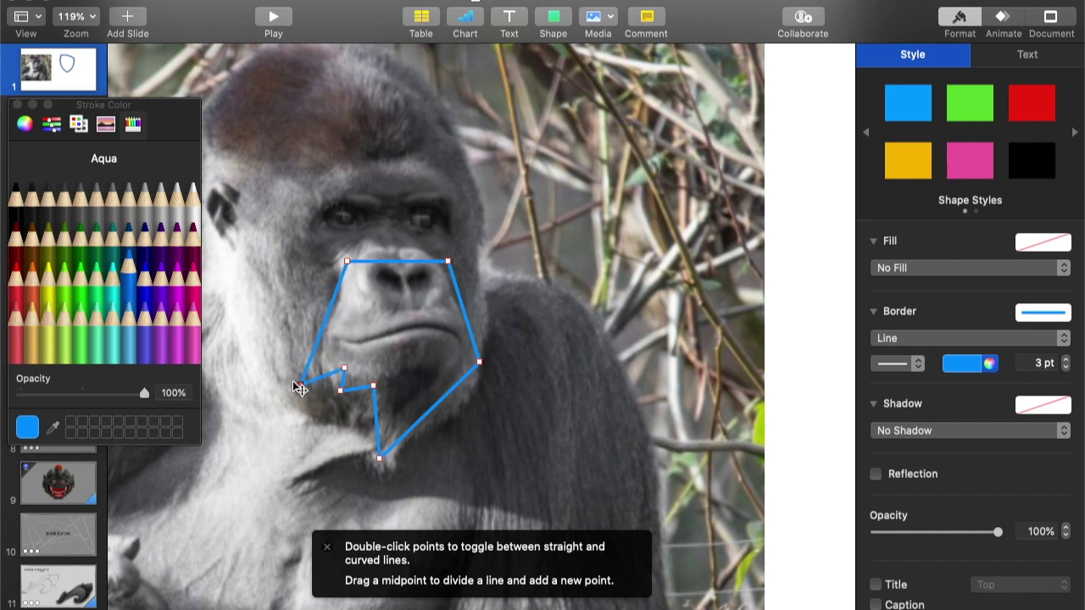
Shape the outline's top into two curved nose lobes with a dip between them, following the photo
drag(347, 260, 374, 249)
double_click(374, 249)
drag(448, 261, 425, 250)
double_click(425, 250)
drag(510, 283, 450, 290)
drag(424, 250, 411, 253)
drag(272, 283, 359, 280)
drag(401, 262, 368, 291)
click(391, 254)
Pull the outline in at the base of the nose on both sides and refine the nose's right lobe
drag(360, 341, 385, 310)
double_click(383, 310)
drag(450, 289, 431, 308)
drag(440, 263, 417, 250)
drag(438, 255, 442, 260)
Form the mouth opening by adding and curving points along the upper and lower lips
drag(452, 331, 358, 342)
double_click(480, 334)
double_click(440, 331)
drag(301, 385, 321, 336)
mouse_move(419, 338)
mouse_down()
mouse_move(421, 324)
mouse_move(429, 337)
mouse_up()
mouse_move(479, 361)
mouse_down()
mouse_move(479, 344)
mouse_move(478, 367)
mouse_up()
mouse_move(430, 338)
mouse_down()
mouse_move(442, 343)
mouse_move(426, 341)
mouse_up()
drag(357, 344, 425, 334)
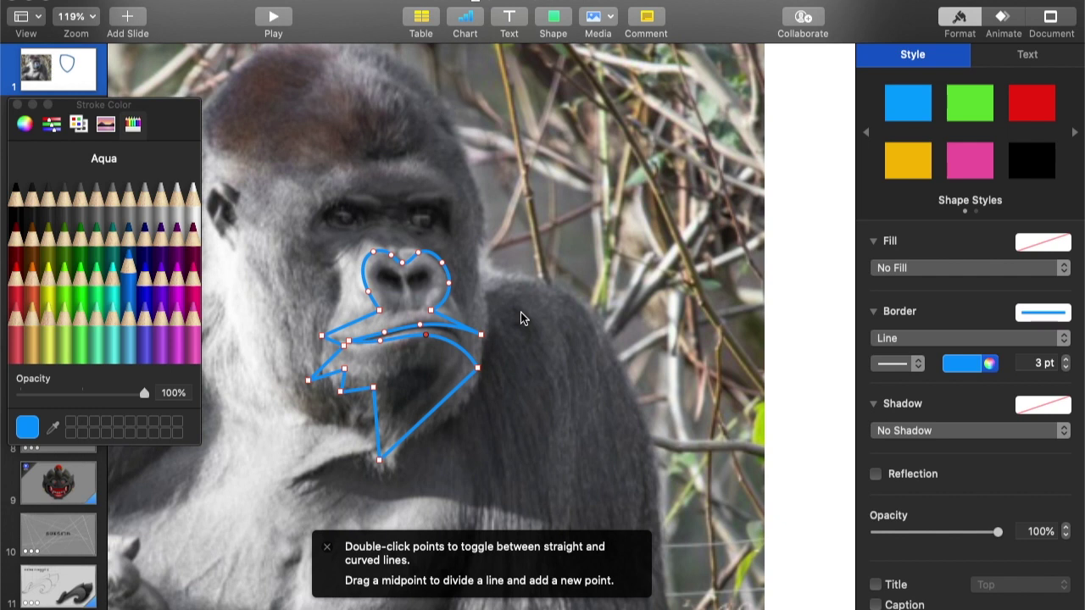
Round the jawline toward the chin and reposition the beard tufts and mouth corner points
drag(429, 415, 453, 406)
click(480, 369)
drag(321, 335, 315, 378)
drag(341, 391, 318, 412)
drag(290, 363, 313, 349)
mouse_move(481, 335)
mouse_down()
mouse_move(484, 356)
mouse_move(481, 347)
mouse_up()
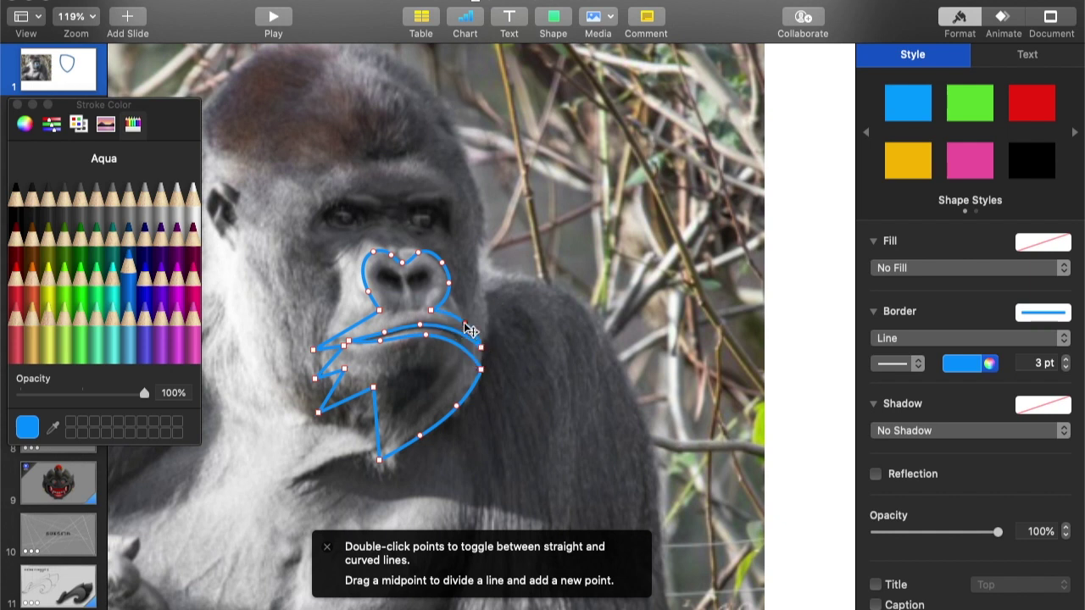
Curve the upper-lip outline on both sides of the nose and refine the beard tufts' edges
mouse_move(346, 330)
mouse_down()
mouse_move(329, 297)
mouse_move(337, 310)
mouse_up()
drag(312, 349, 305, 356)
drag(311, 334, 314, 336)
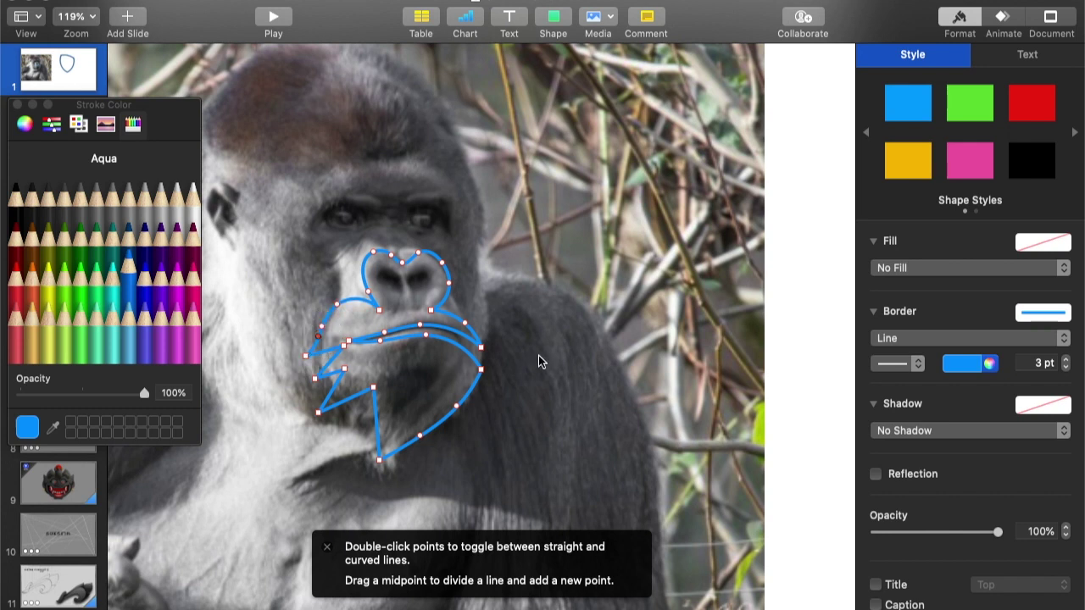
drag(346, 305, 363, 298)
drag(431, 310, 448, 308)
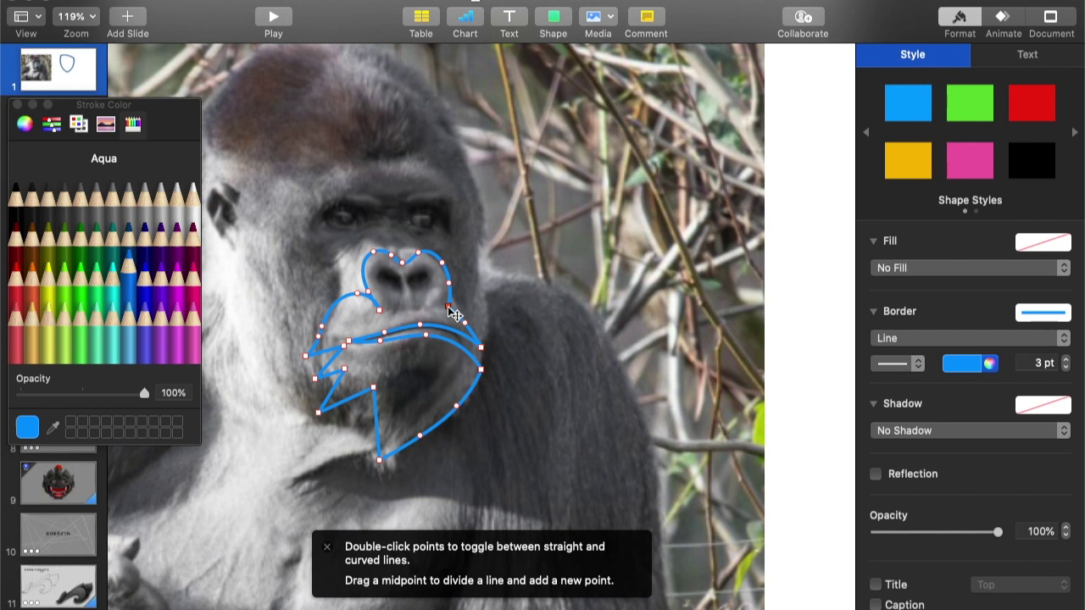
drag(343, 346, 336, 349)
drag(346, 401, 326, 363)
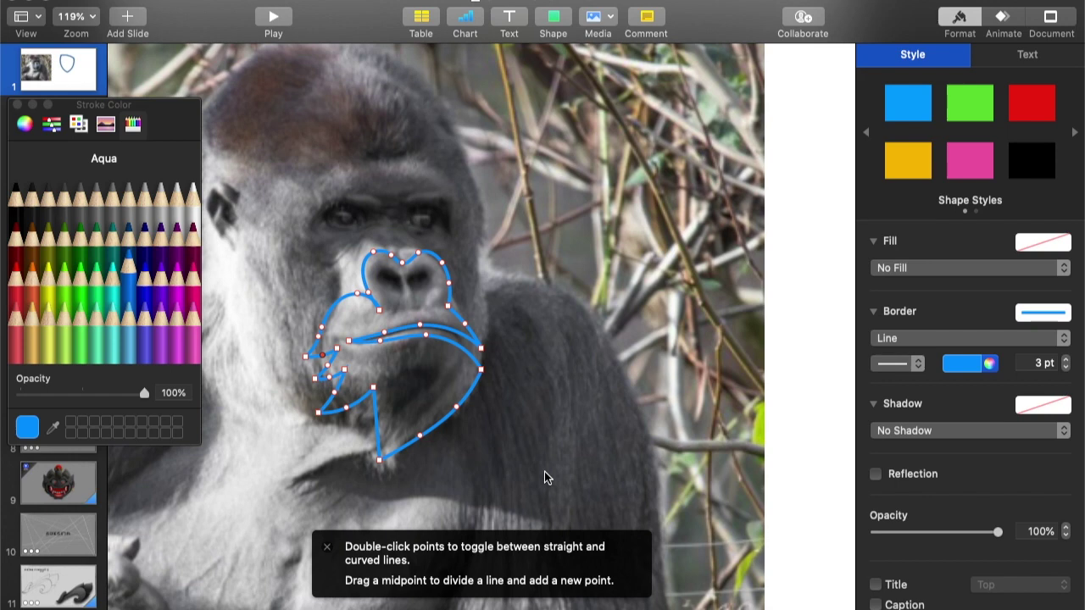
Insert a circle and shrink it over the nostril on the right side of the gorilla's nose
click(555, 21)
click(689, 150)
drag(532, 394, 512, 371)
drag(471, 322, 421, 280)
click(923, 533)
click(999, 533)
Change the circle to no fill with a 2 pt line border in the Lead color
click(923, 268)
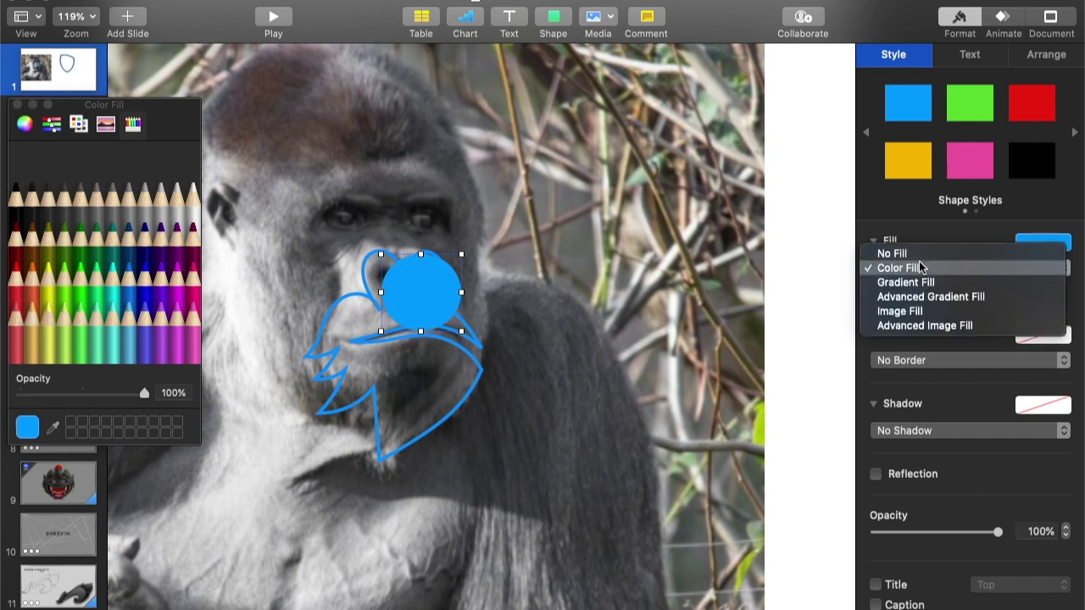
click(892, 253)
click(952, 339)
click(899, 354)
click(1066, 367)
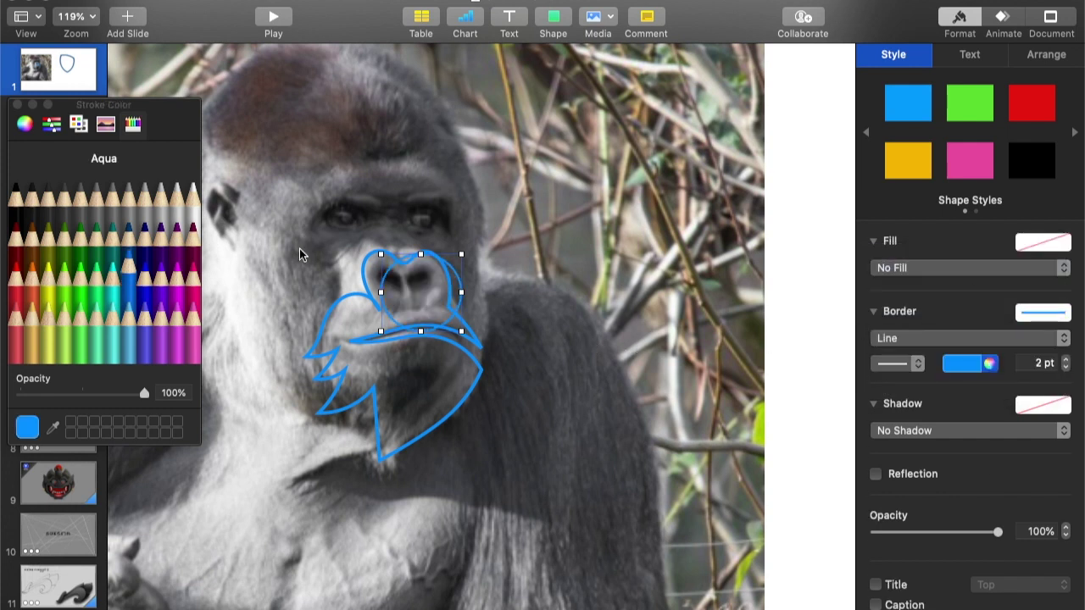
click(31, 190)
Make the circle editable and bend its points into a pointed nostril shape
right_click(449, 318)
click(491, 548)
drag(449, 320, 421, 312)
drag(396, 314, 404, 310)
drag(408, 279, 405, 308)
scroll(406, 306, up, 5)
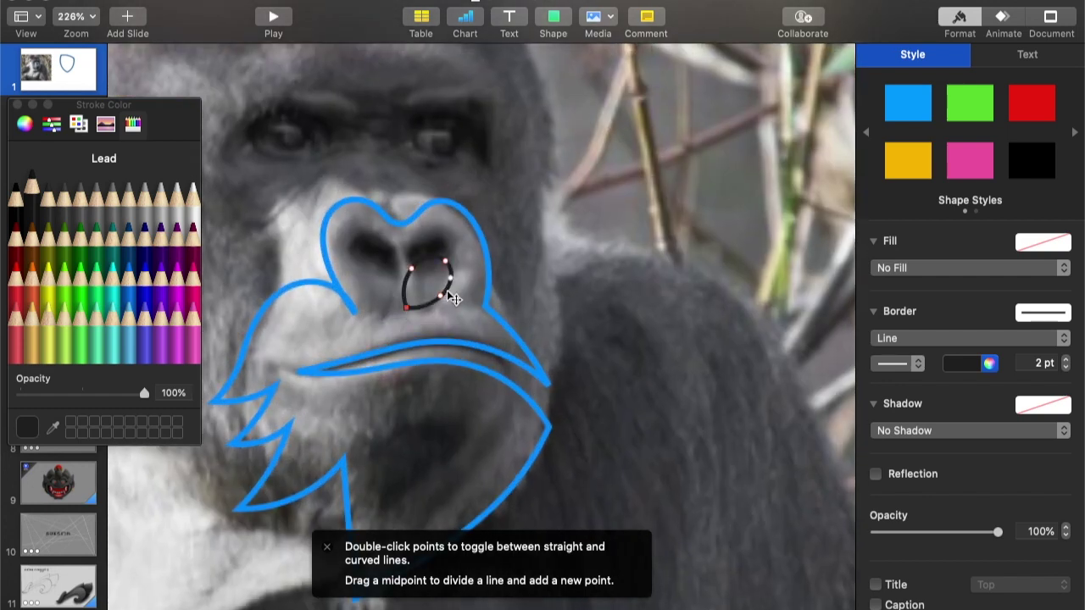
Move the nostril outline onto the right nostril and resize it to about 21 by 20 pt
click(576, 250)
drag(445, 295, 446, 272)
drag(455, 235, 452, 243)
mouse_move(443, 276)
mouse_down()
mouse_move(443, 267)
mouse_move(438, 275)
mouse_up()
Rotate the nostril outline slightly and adjust its points to follow the nostril's edge
click(1047, 56)
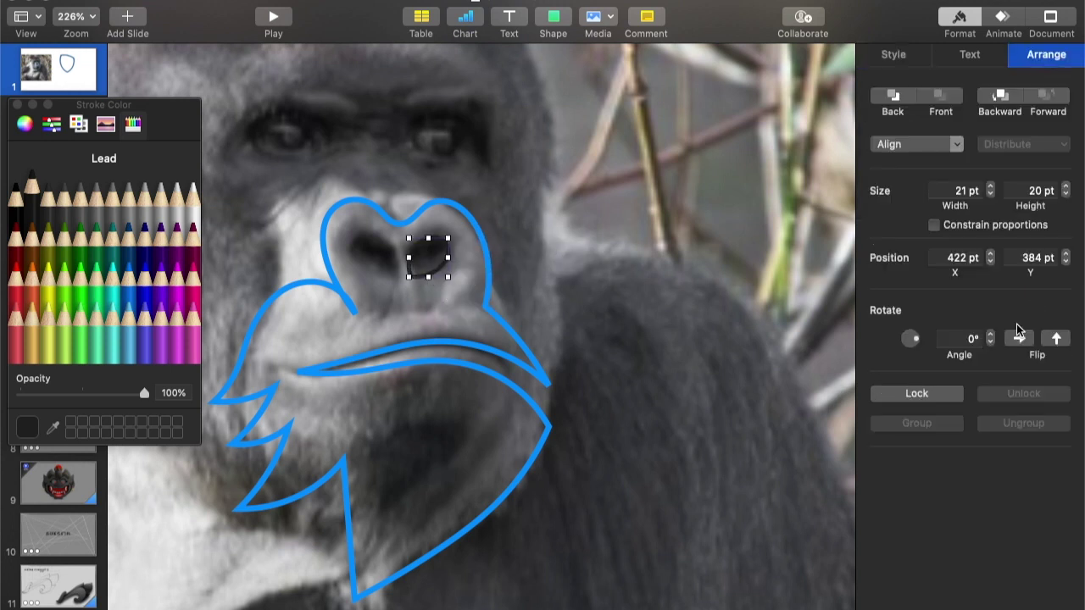
drag(990, 337, 991, 337)
mouse_move(444, 260)
mouse_down()
mouse_move(465, 259)
mouse_move(443, 261)
mouse_up()
drag(425, 284, 425, 278)
double_click(439, 254)
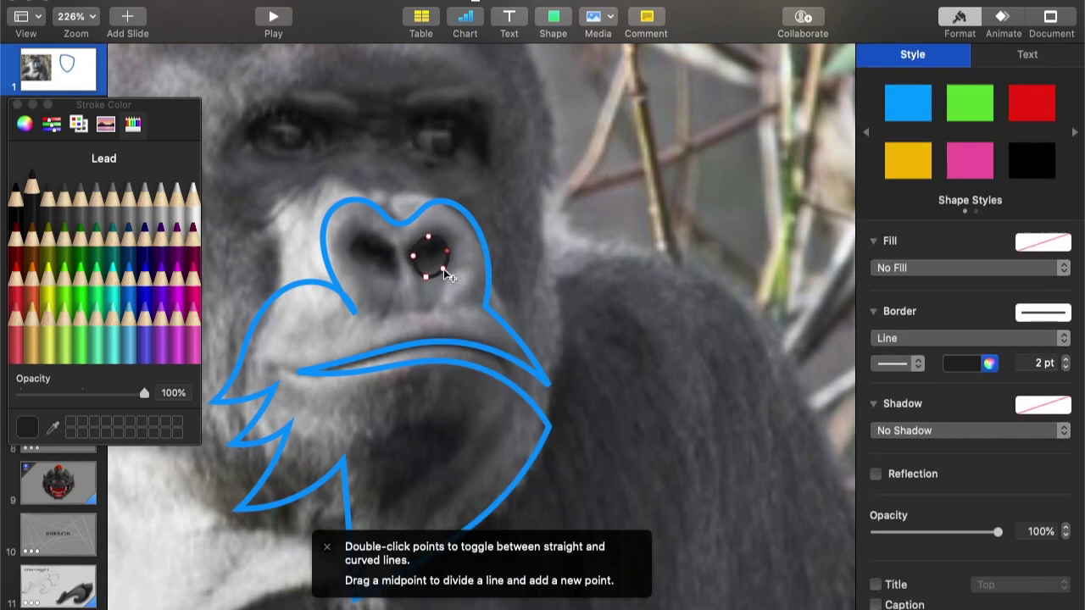
click(613, 203)
Duplicate the nostril outline onto the other nostril and flip the copy horizontally and vertically
drag(442, 260, 383, 258)
click(1019, 339)
click(1056, 339)
Make the copied nostril outline editable and adjust its points to fit the left nostril
right_click(364, 303)
click(420, 506)
right_click(380, 252)
click(405, 319)
drag(366, 290, 394, 280)
drag(344, 256, 393, 276)
click(518, 273)
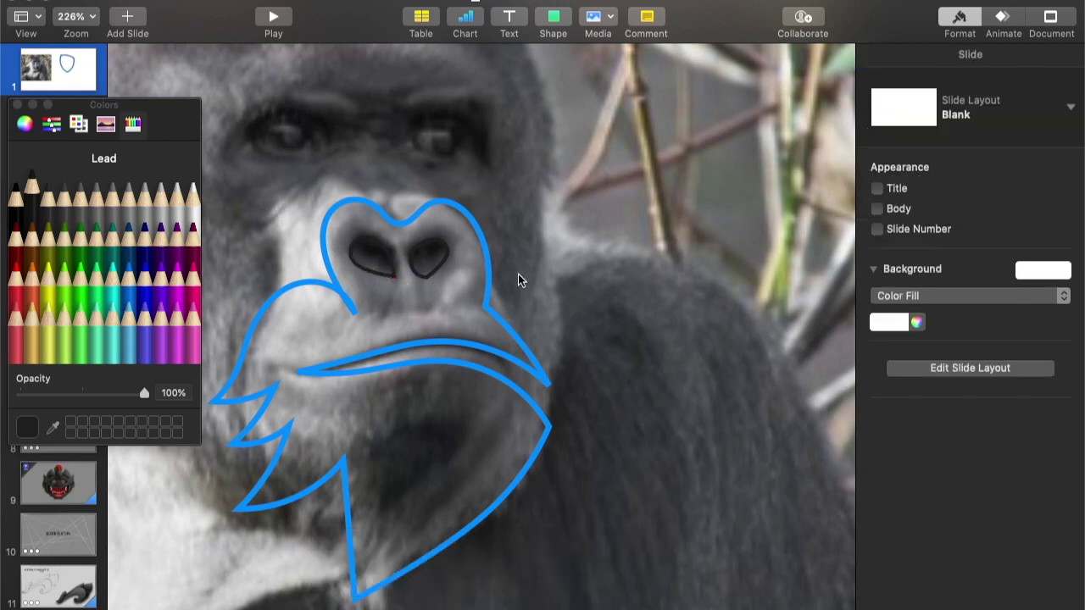
Select the muzzle, chin and nostril outlines and set their border color to Maraschino red
scroll(482, 291, down, 5)
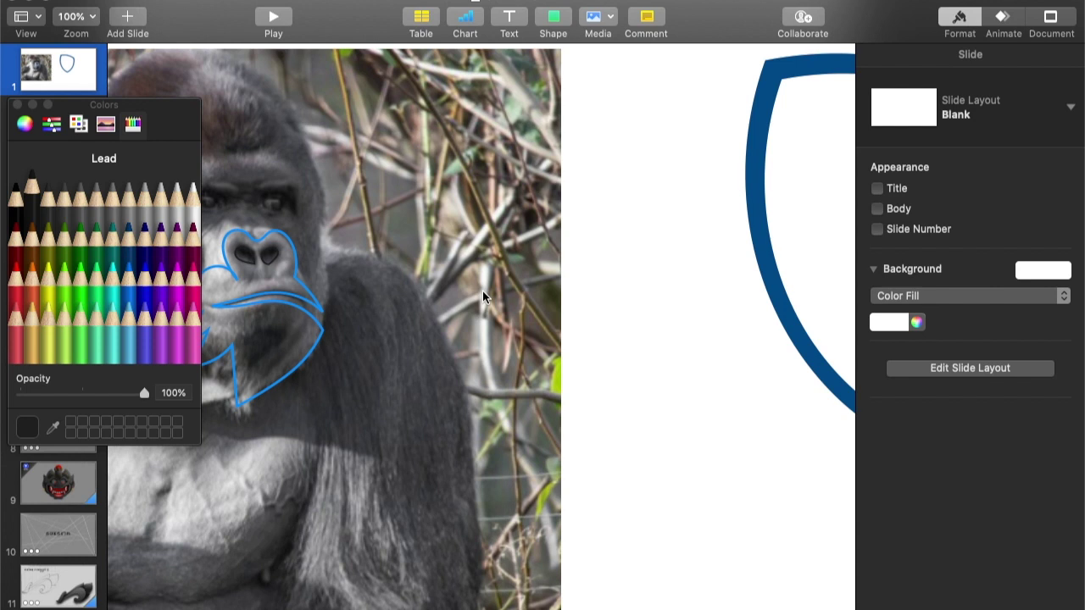
click(456, 171)
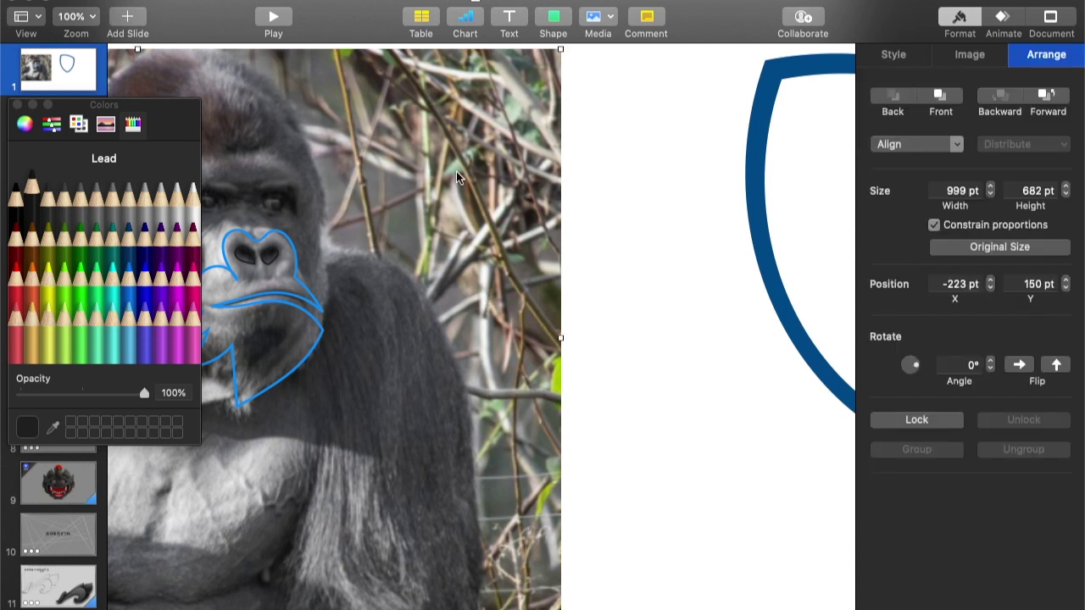
click(280, 261)
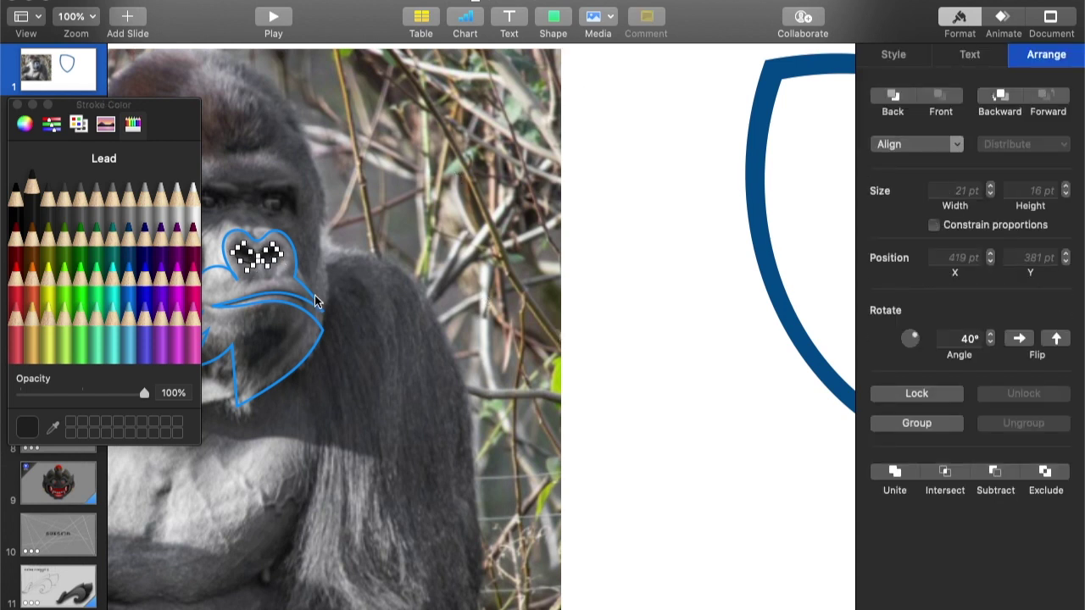
click(893, 54)
click(952, 268)
click(956, 248)
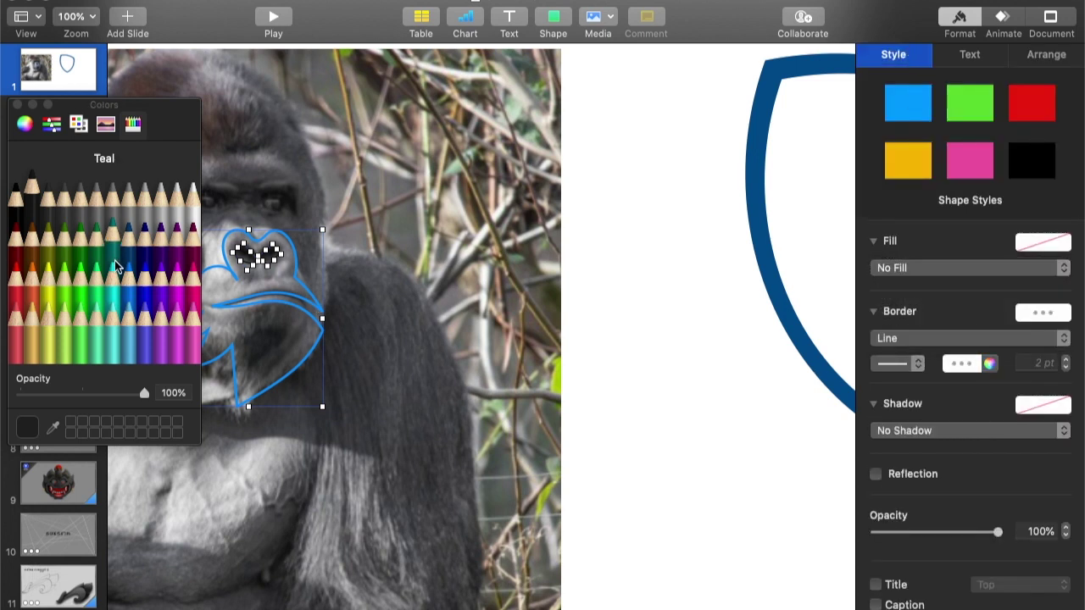
click(97, 273)
click(988, 364)
click(99, 276)
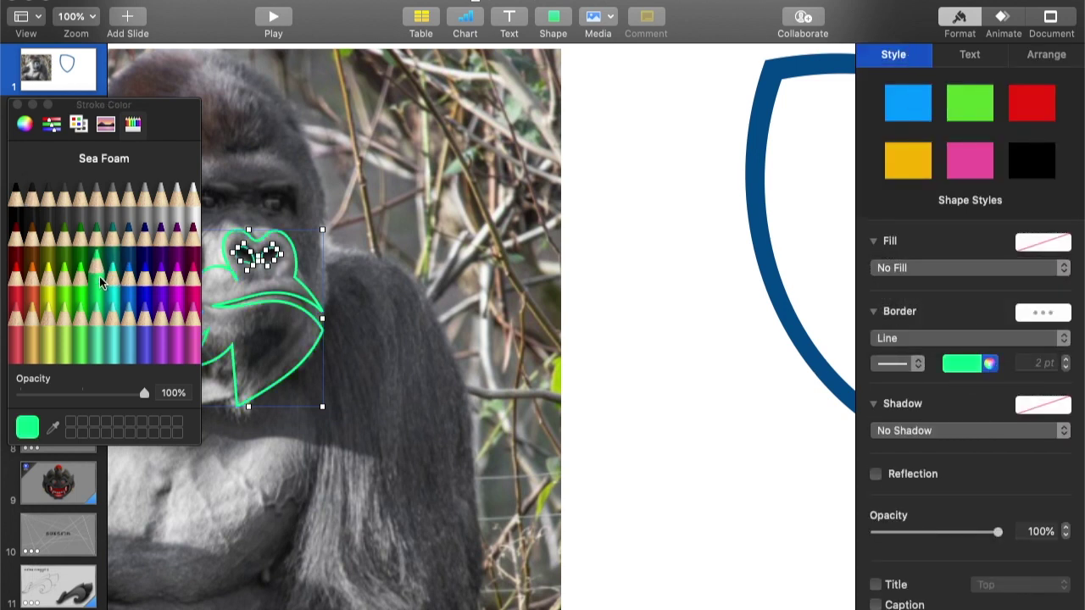
click(95, 315)
click(15, 284)
Group the selected face outlines and give the group a white color fill
click(1062, 54)
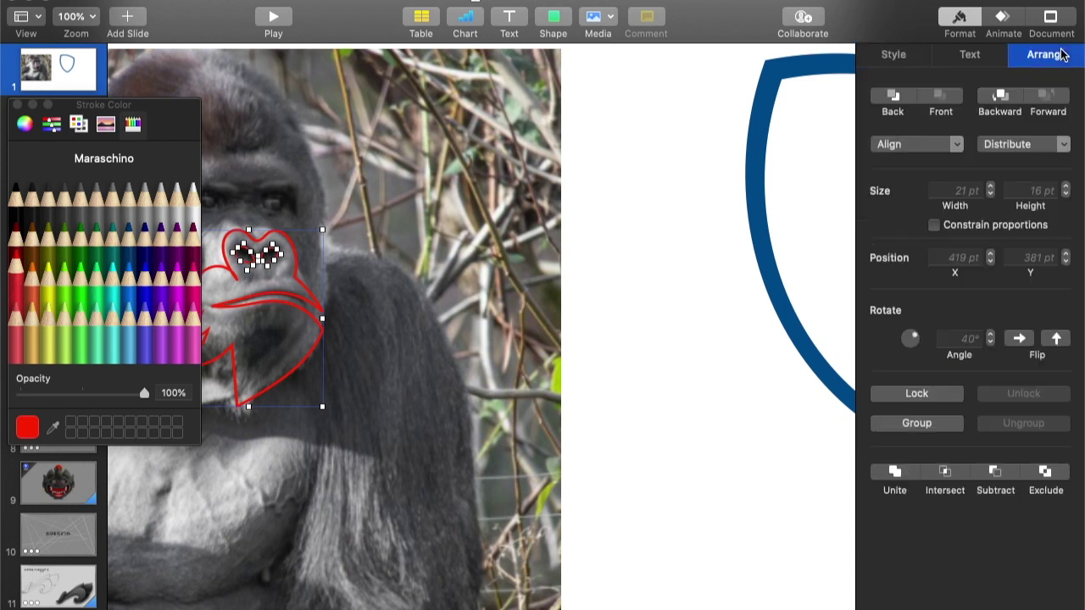
click(886, 476)
key(super+z)
click(927, 423)
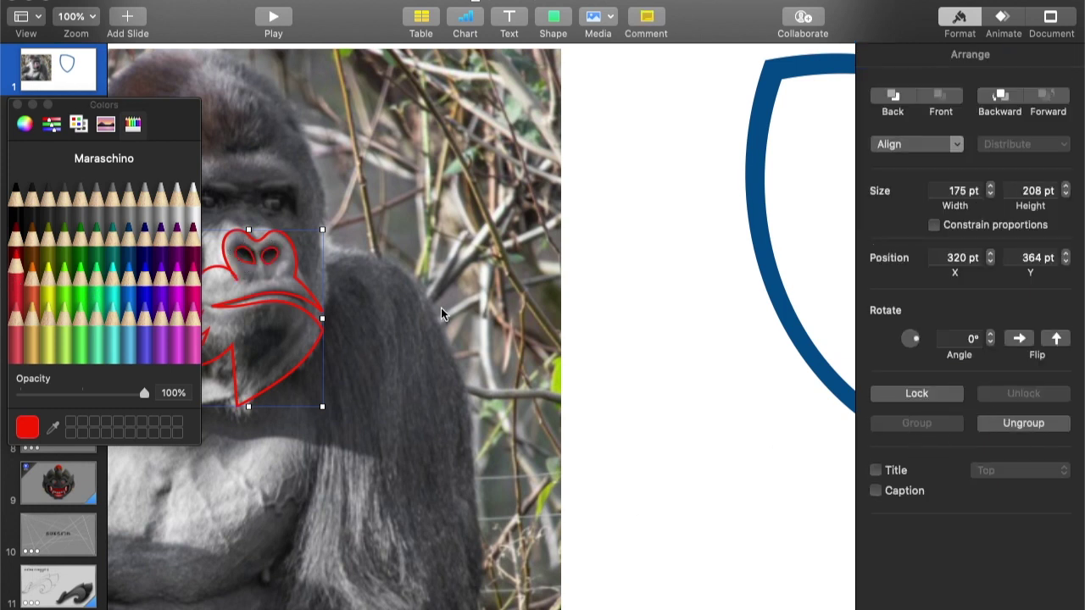
click(893, 55)
click(1000, 268)
click(896, 283)
Ungroup the face outlines and subtract the nostrils from the white muzzle shape
click(271, 262)
shift+click(244, 260)
click(670, 220)
click(276, 339)
click(1022, 423)
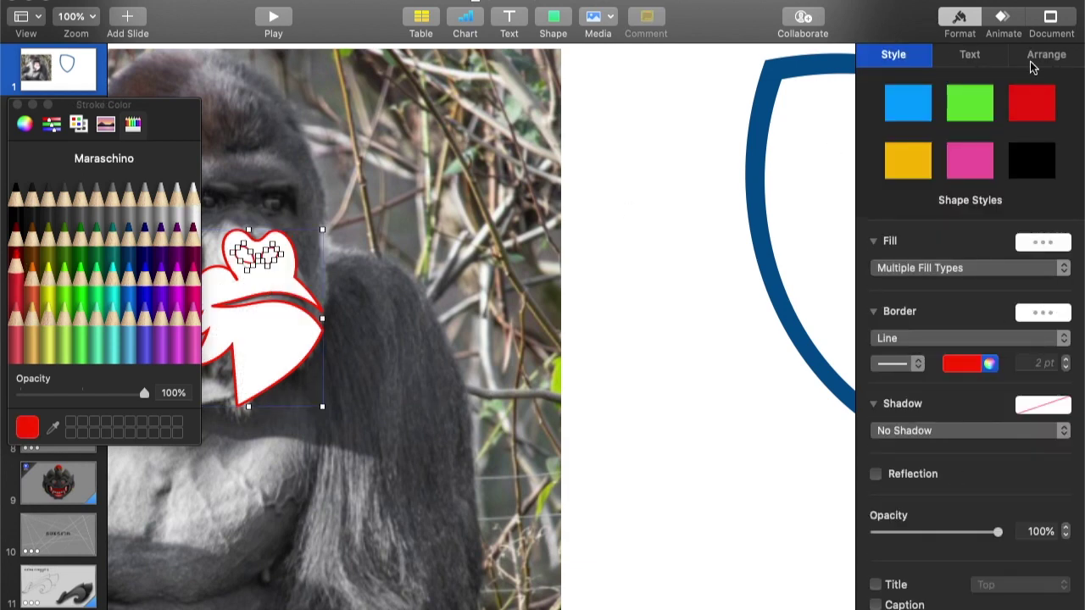
click(1037, 57)
scroll(617, 331, down, 4)
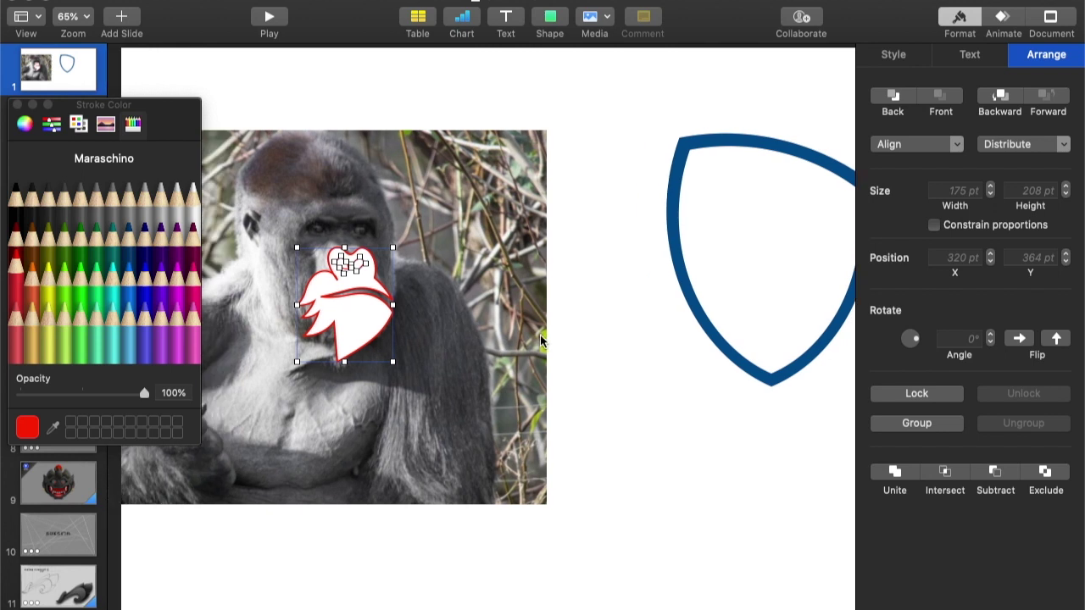
click(994, 472)
click(587, 332)
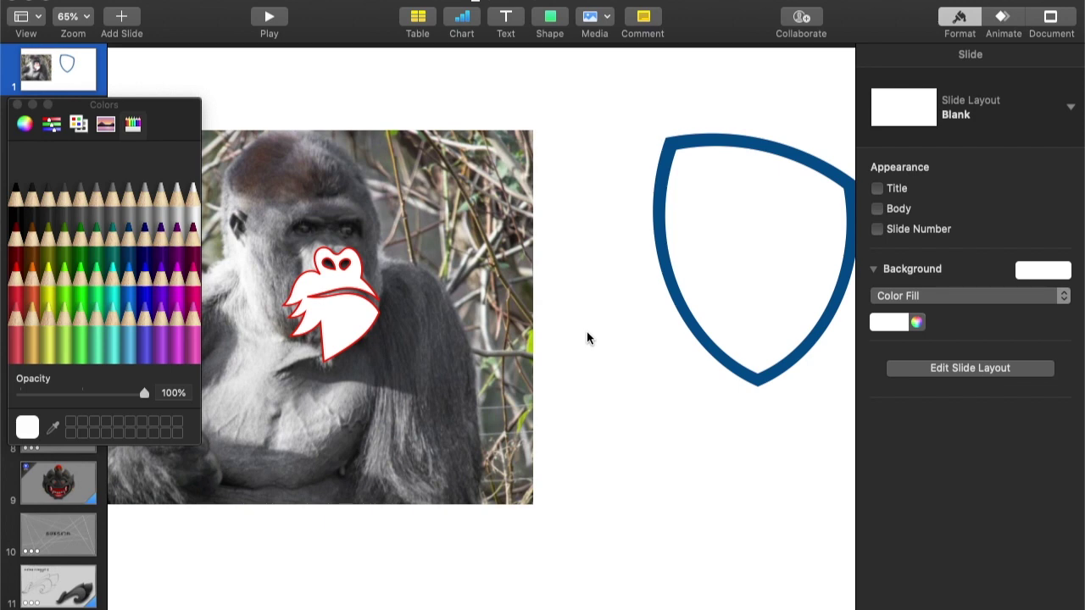
Make the combined muzzle shape editable and adjust the cheek curve beside the nose
scroll(586, 337, up, 5)
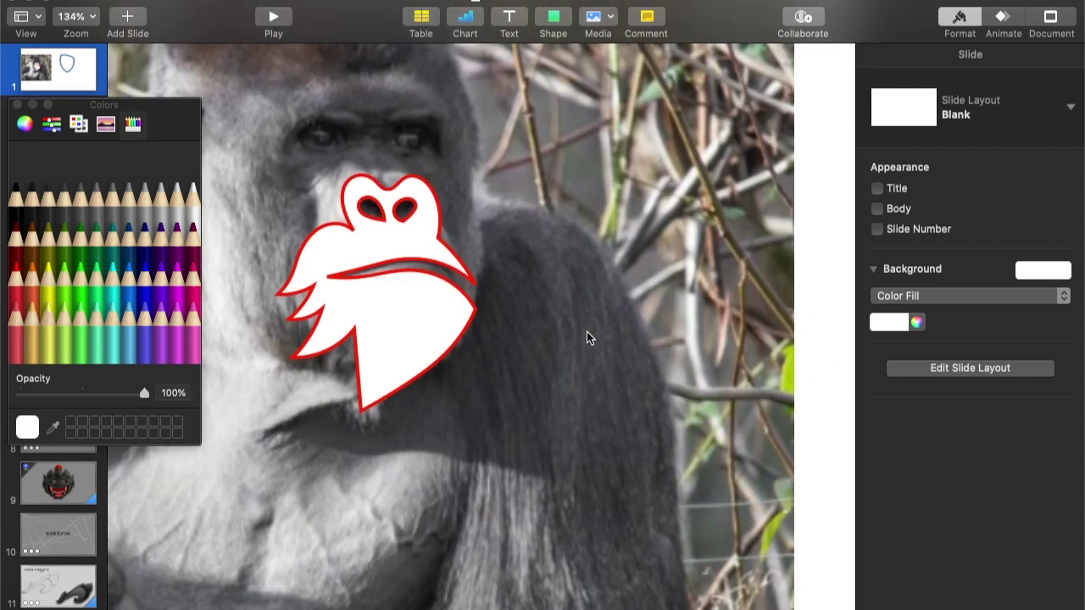
right_click(401, 233)
click(669, 354)
right_click(388, 232)
click(508, 456)
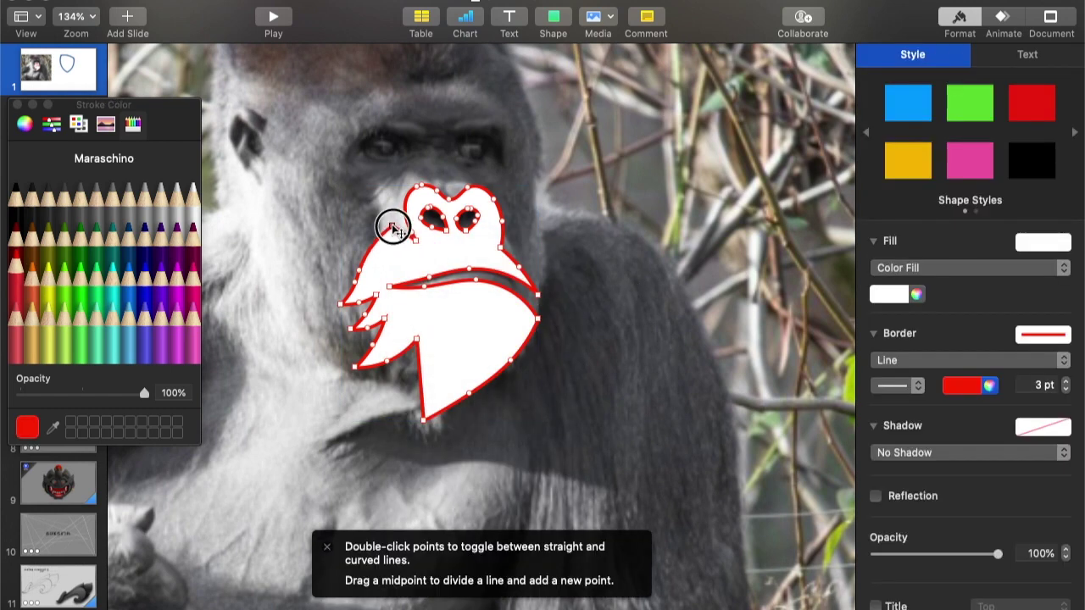
drag(403, 236, 402, 241)
click(610, 246)
Add a square with no fill and a red line border on the gorilla's face
scroll(611, 247, down, 5)
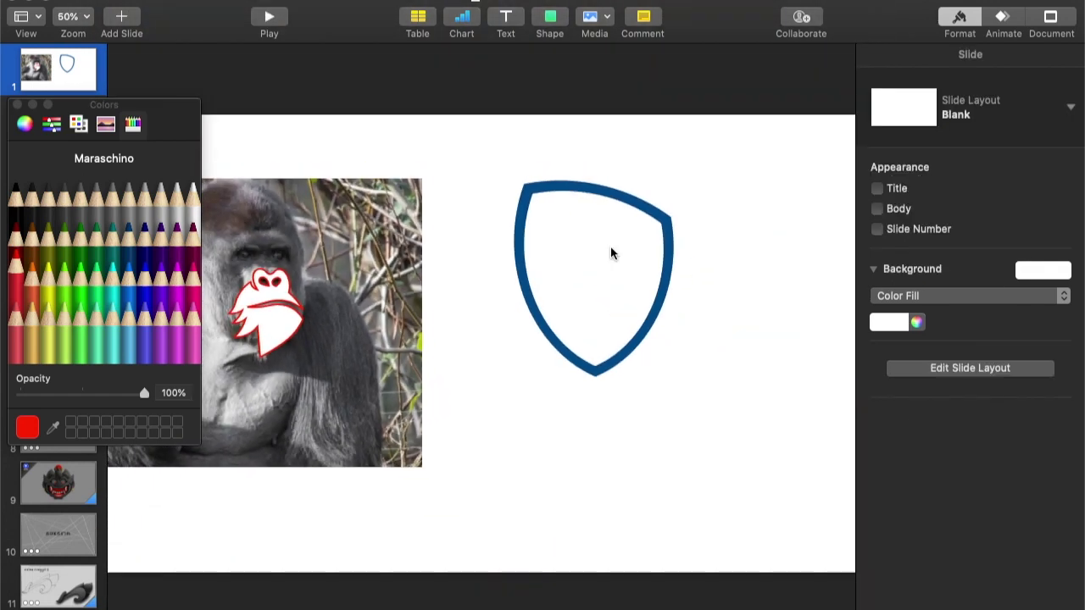
scroll(610, 245, up, 2)
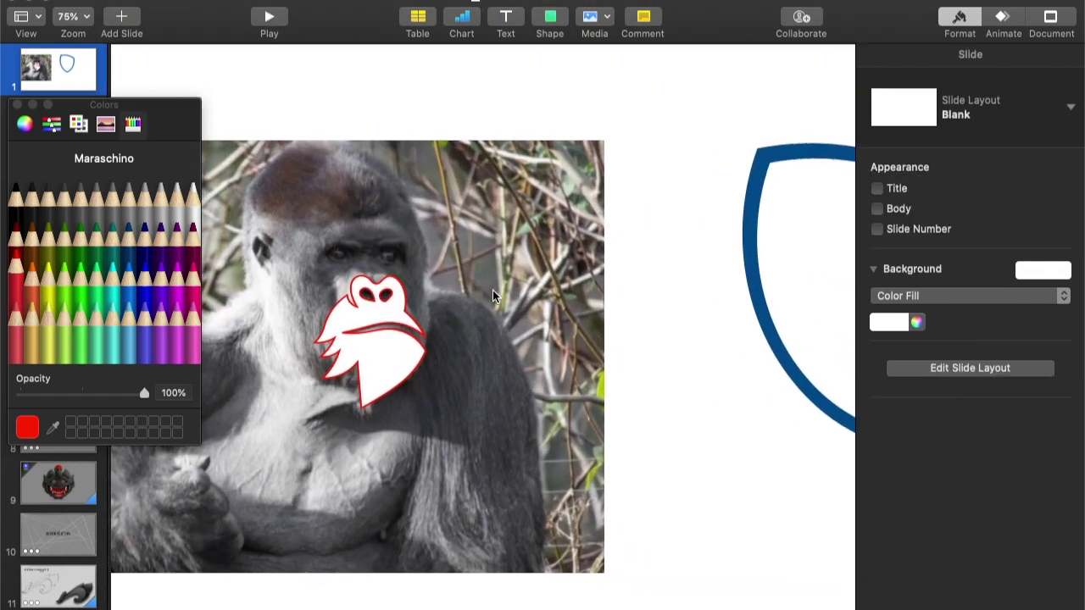
scroll(493, 297, up, 2)
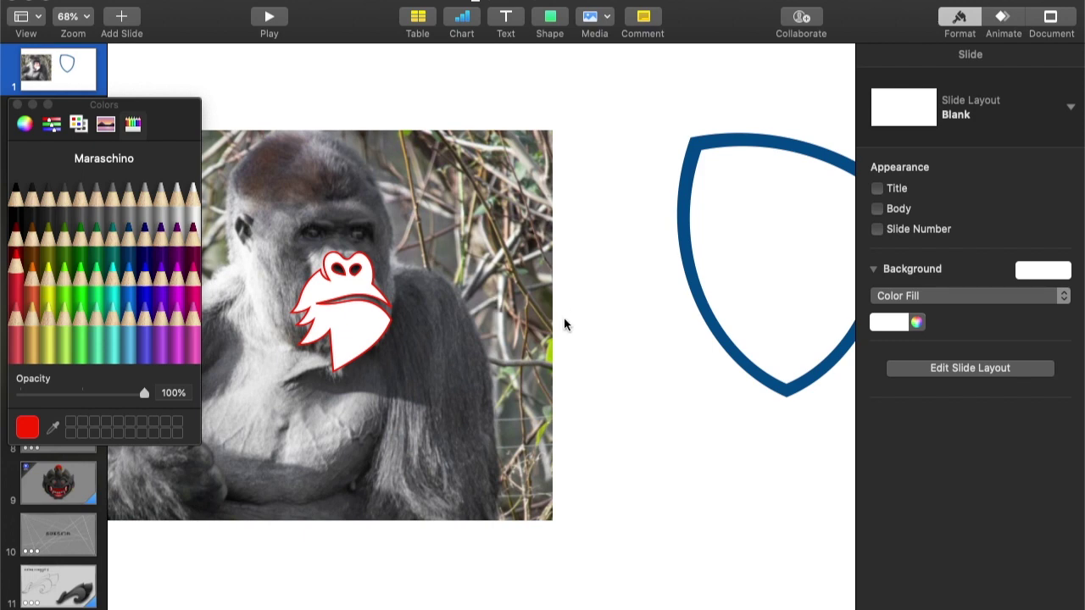
key(super+shift+period)
click(549, 24)
click(547, 150)
click(893, 54)
click(901, 268)
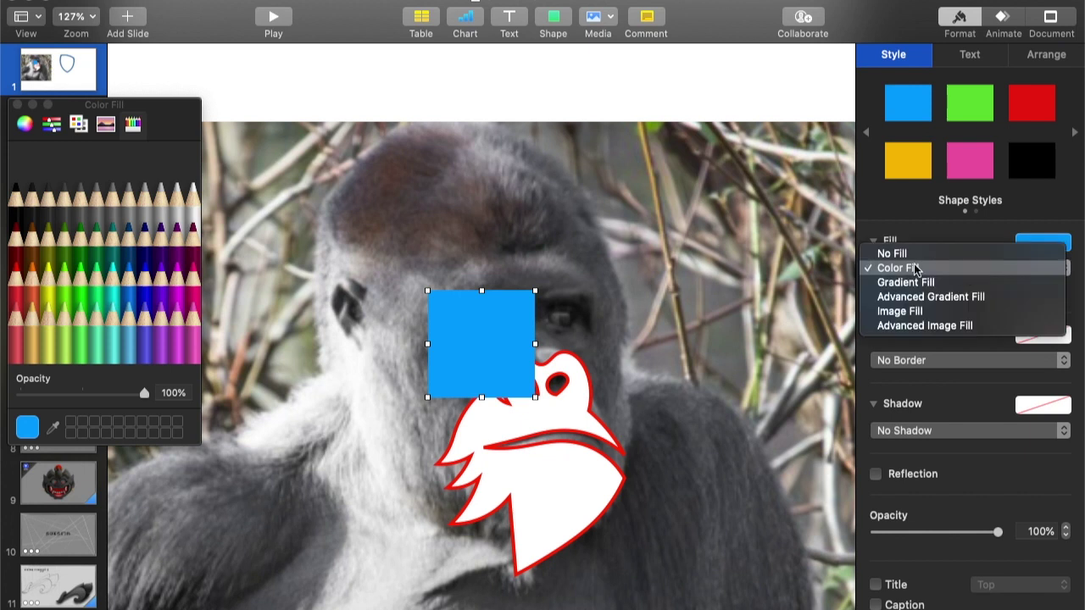
click(896, 252)
click(944, 338)
click(898, 353)
Resize the square over the left eye in the photo and make it editable
drag(535, 397, 486, 355)
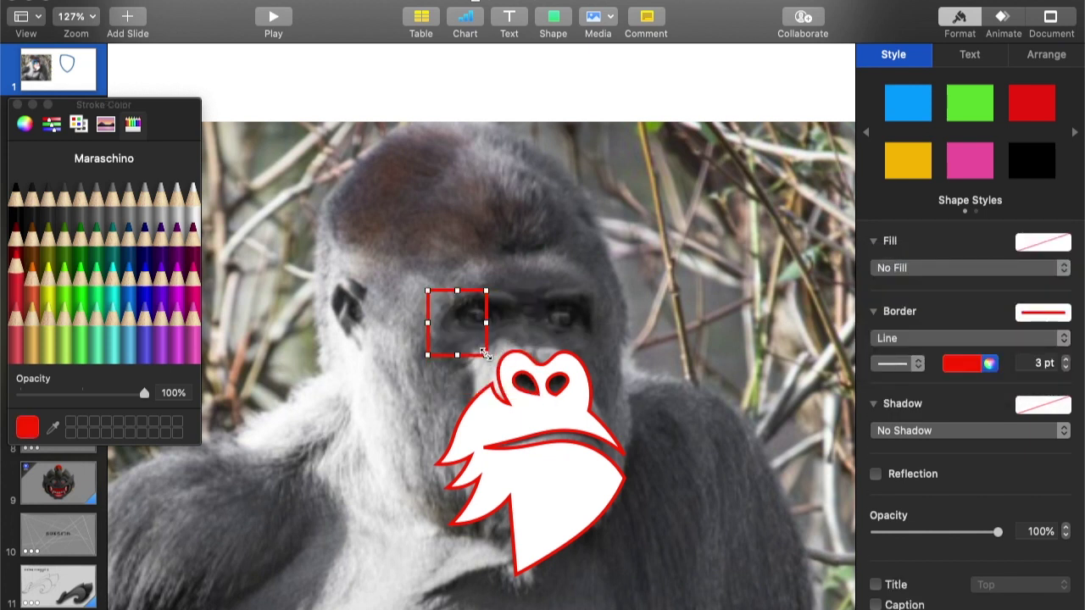
drag(485, 323, 525, 314)
right_click(484, 355)
click(534, 566)
Reshape the square's corner points into a slanted four-sided outline around the left eye
drag(525, 355, 507, 294)
drag(427, 289, 437, 294)
right_click(444, 343)
click(439, 330)
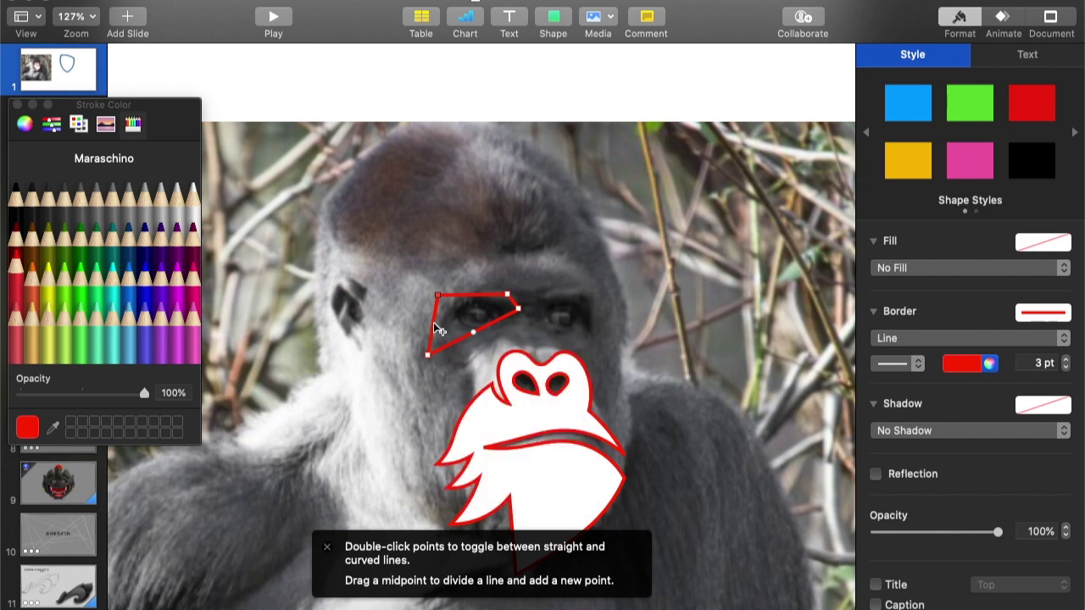
click(508, 295)
click(513, 319)
right_click(508, 294)
click(489, 295)
Add a point along the brow outline's upper edge and form a notch with a raised inner tip
scroll(479, 297, up, 3)
right_click(471, 294)
click(460, 296)
drag(471, 295, 500, 302)
drag(521, 296, 521, 282)
mouse_move(529, 327)
mouse_down()
mouse_move(516, 331)
mouse_move(526, 332)
mouse_up()
mouse_move(460, 301)
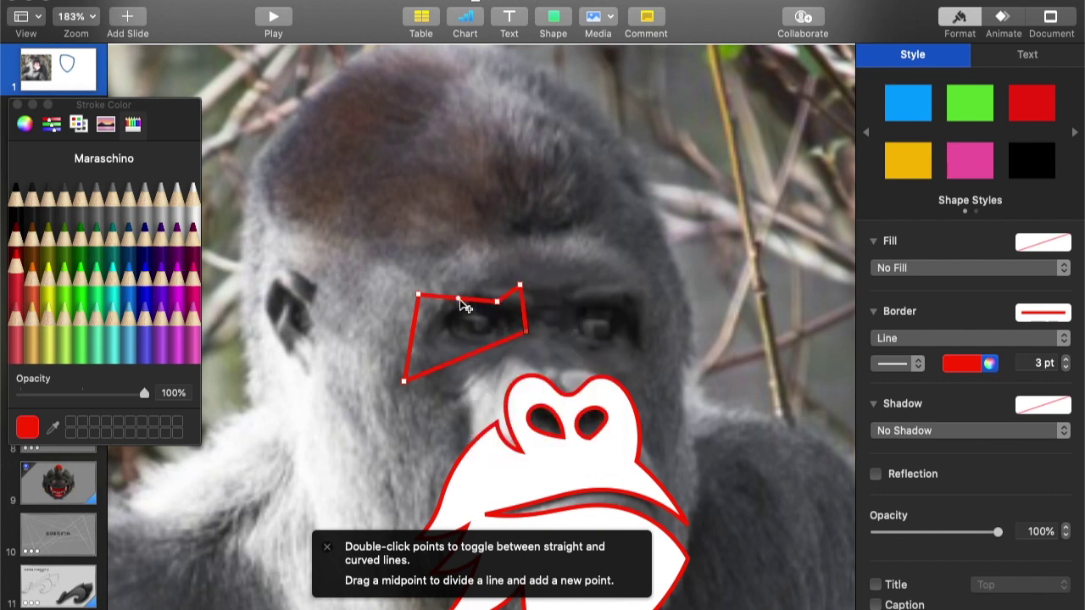
Curve the brow outline's upper edge and divide its outer side into pointed hair spikes
drag(418, 294, 451, 293)
drag(399, 351, 378, 408)
double_click(424, 326)
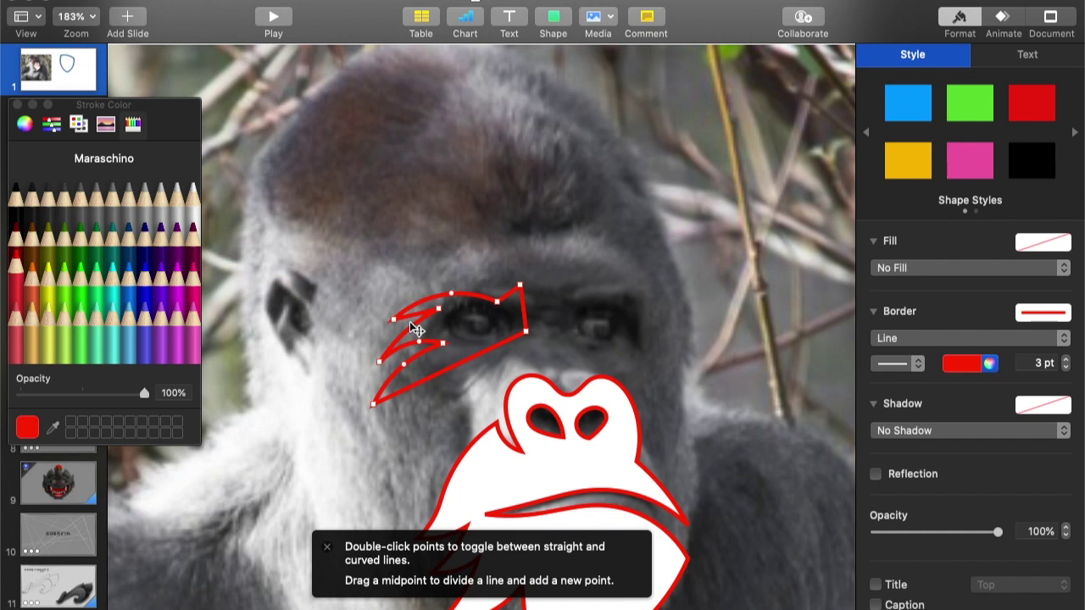
drag(416, 329, 397, 351)
click(429, 343)
Raise the brow outline's inner tip and curve its inner end toward the nose bridge
drag(496, 302, 512, 284)
drag(525, 331, 544, 275)
scroll(526, 311, left, 2)
click(554, 251)
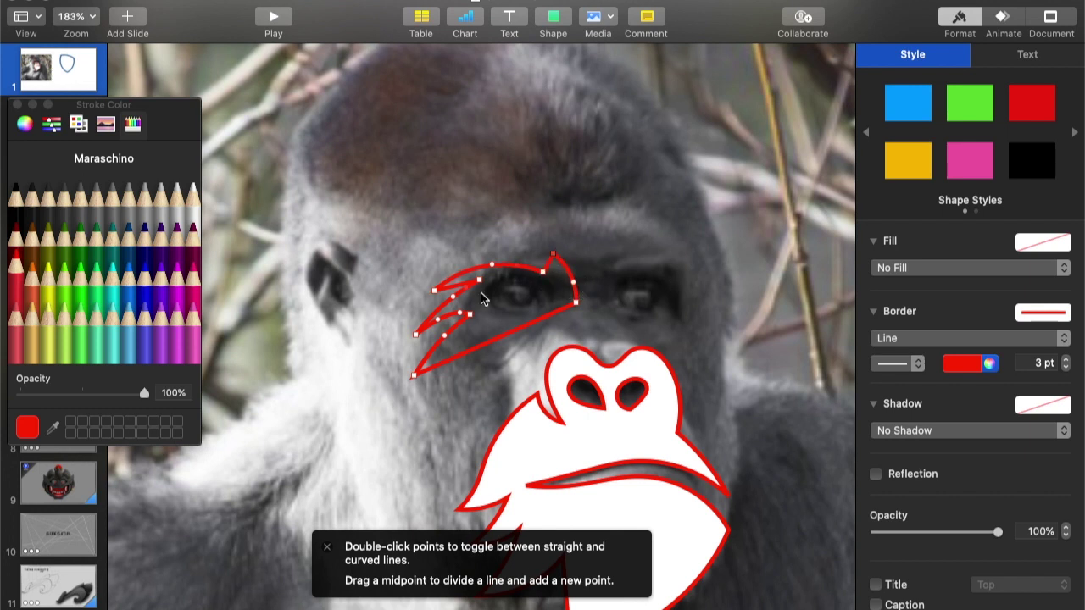
Refine the hair spikes on the brow outline's outer edge by repositioning their tips and curves
drag(414, 375, 421, 339)
right_click(465, 318)
click(492, 378)
drag(435, 291, 440, 293)
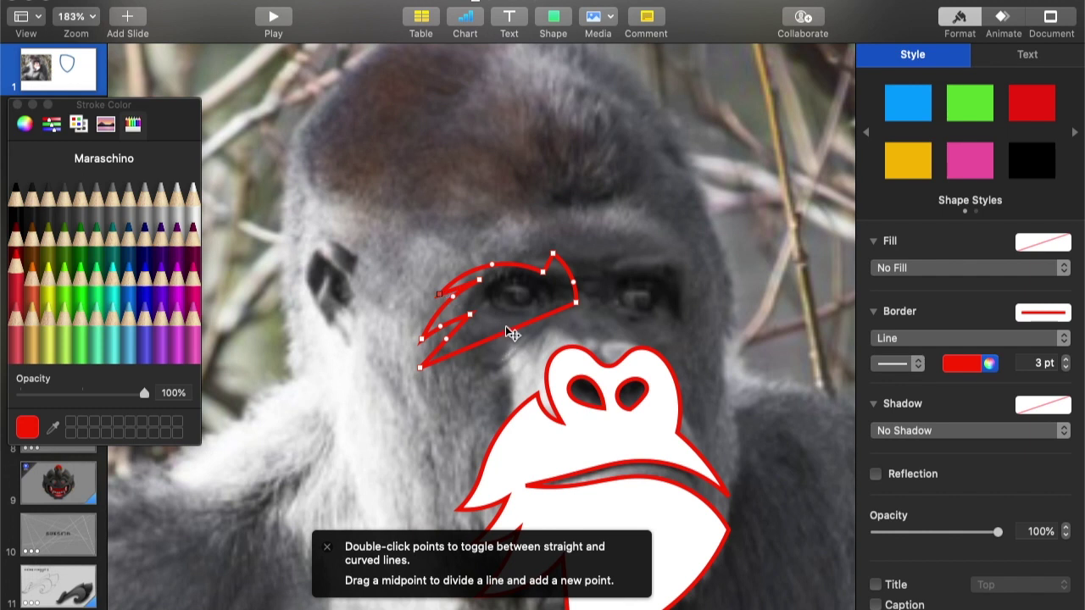
Curve the brow outline's lower edge across the left eye and fine-tune the lowest spike
drag(499, 338, 547, 302)
drag(576, 302, 514, 306)
drag(483, 325, 479, 323)
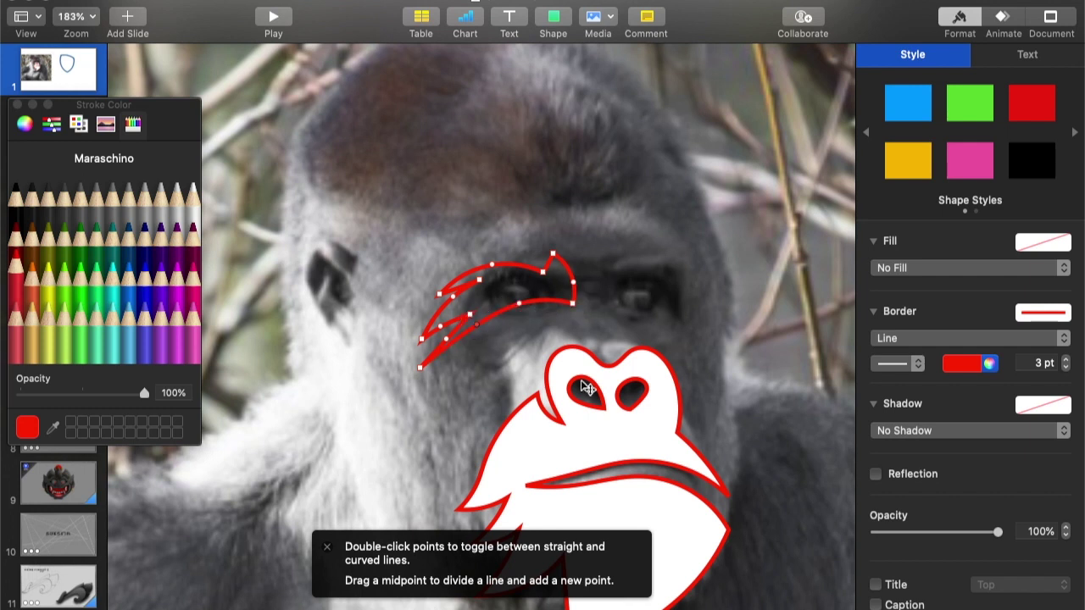
drag(420, 367, 415, 371)
drag(445, 340, 439, 339)
click(600, 256)
Move the brow outline above the left eye and resize it to fit the brow ridge
drag(550, 301, 539, 256)
drag(404, 328, 384, 346)
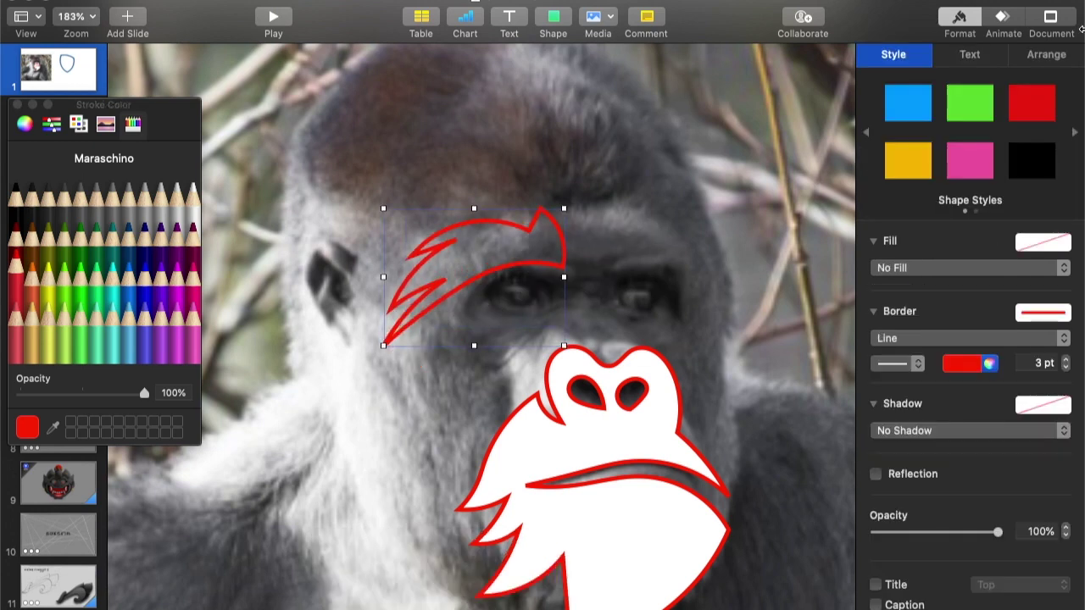
click(1045, 53)
drag(473, 208, 472, 242)
drag(557, 285, 552, 266)
drag(375, 269, 405, 272)
Fill the brow shape with white
click(893, 54)
click(895, 269)
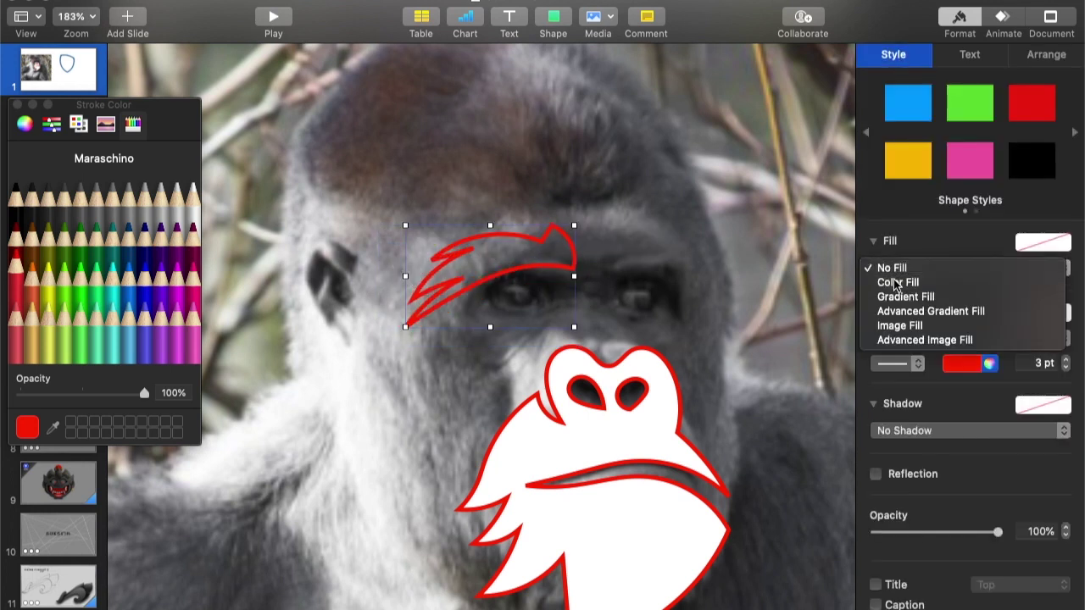
click(896, 282)
click(758, 306)
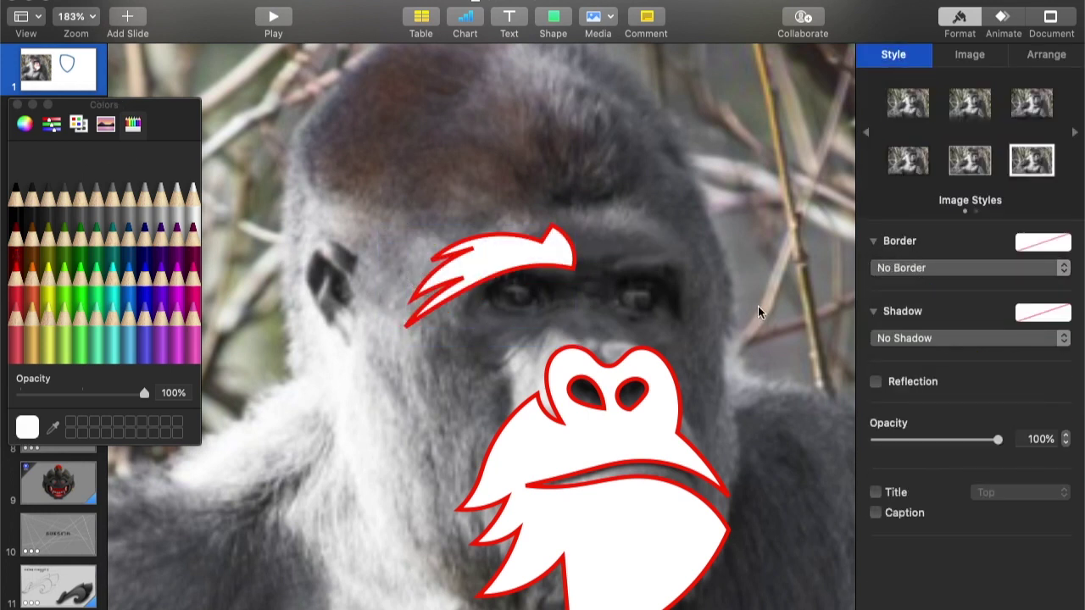
Adjust the points along the white brow's lower edge and shift the brow slightly outward
right_click(491, 276)
click(551, 497)
drag(471, 287, 471, 292)
drag(515, 268, 515, 274)
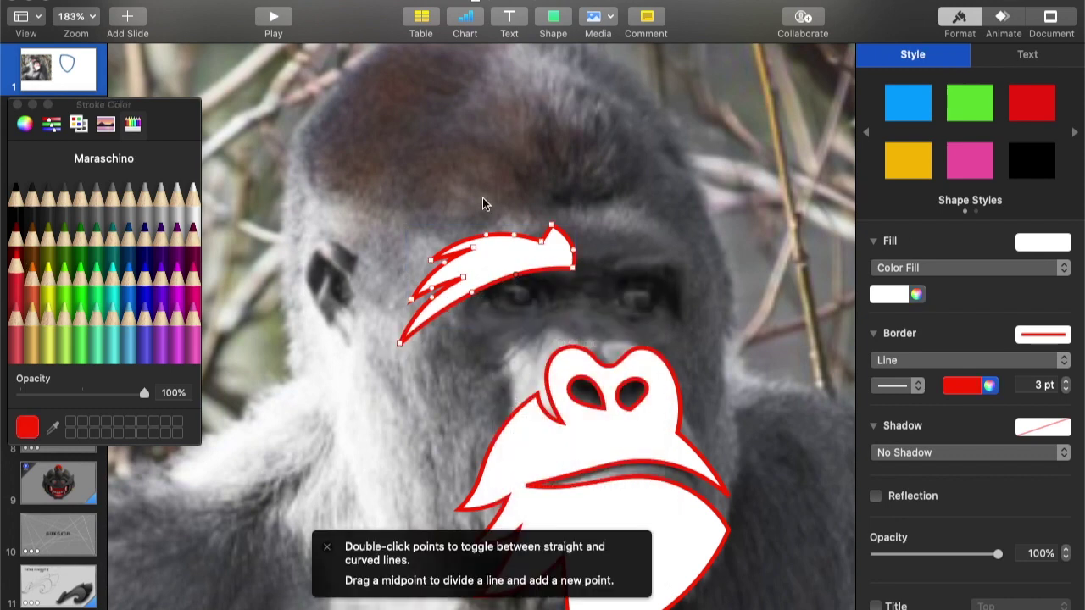
click(482, 198)
click(509, 244)
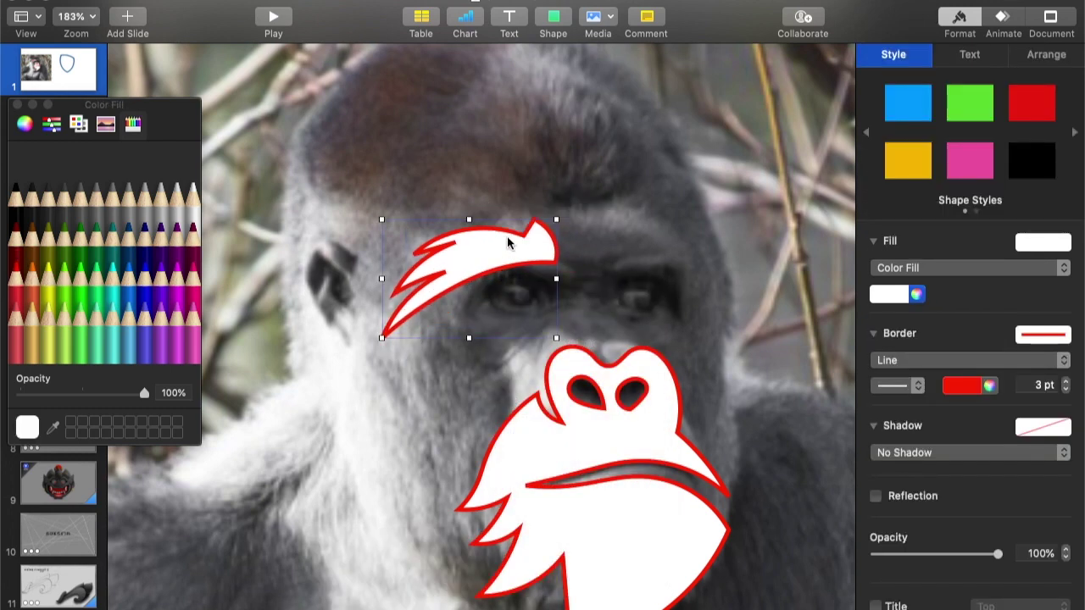
click(650, 197)
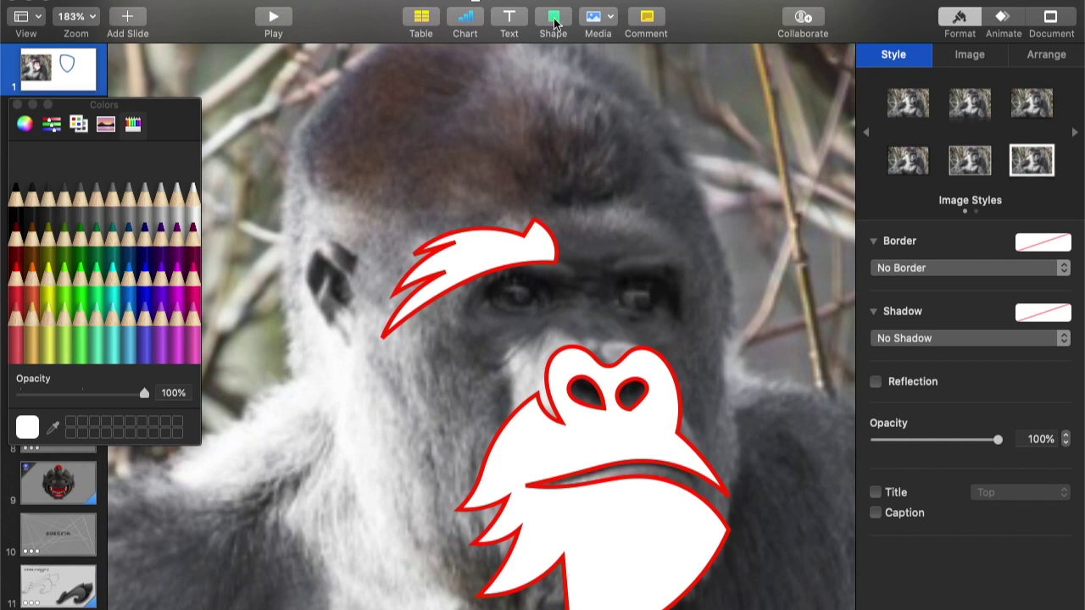
click(553, 17)
click(555, 139)
click(944, 269)
click(892, 253)
click(966, 338)
click(888, 351)
drag(480, 421, 481, 310)
drag(455, 274, 618, 220)
right_click(653, 212)
click(721, 443)
drag(720, 262, 698, 339)
drag(719, 218, 698, 271)
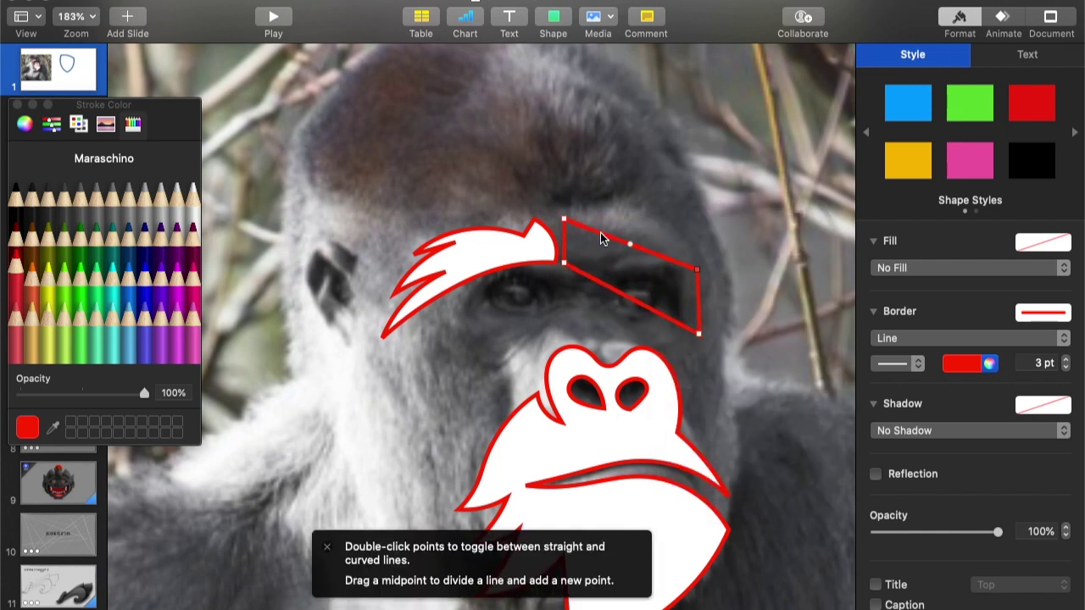
key(Delete)
Duplicate the brow, flip the copy horizontally and shrink it to fit above the right eye
click(499, 261)
key(super+d)
drag(499, 261, 647, 270)
click(1049, 57)
click(1018, 338)
drag(738, 337, 684, 315)
drag(601, 244, 606, 256)
Make the mirrored brow editable and adjust its spikes and inner lower edge to follow the photo
click(889, 55)
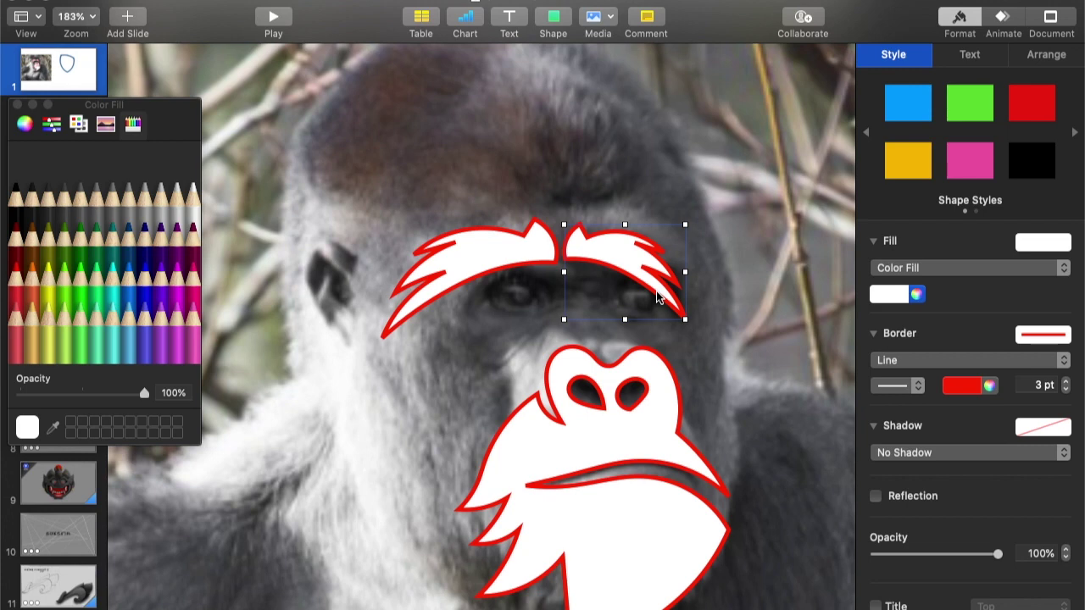
double_click(684, 312)
drag(663, 253, 657, 245)
drag(676, 283, 679, 312)
click(598, 263)
drag(583, 254, 581, 259)
click(763, 197)
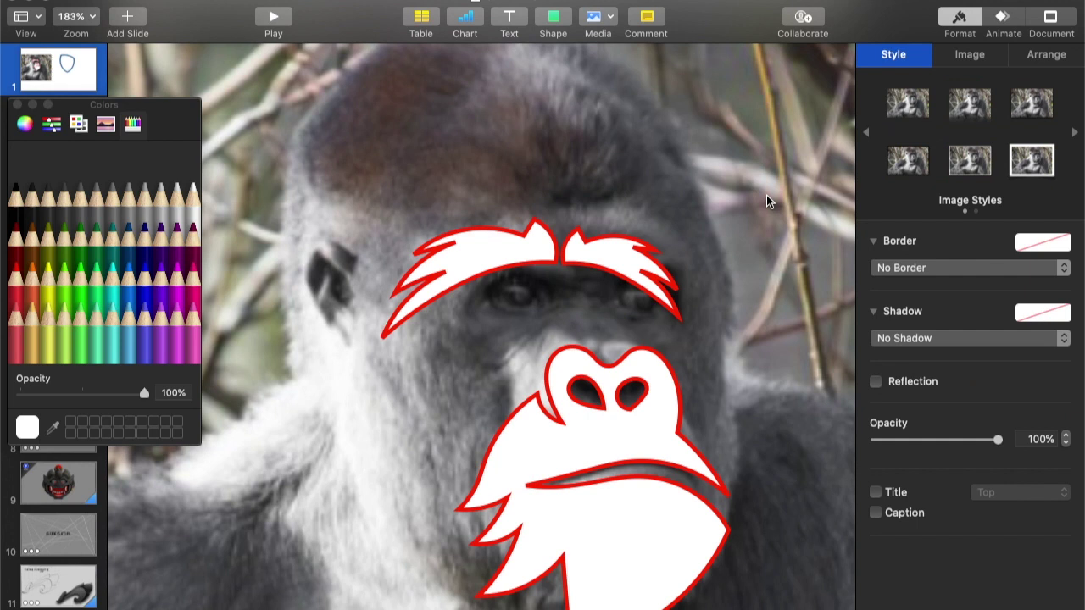
scroll(766, 201, down, 10)
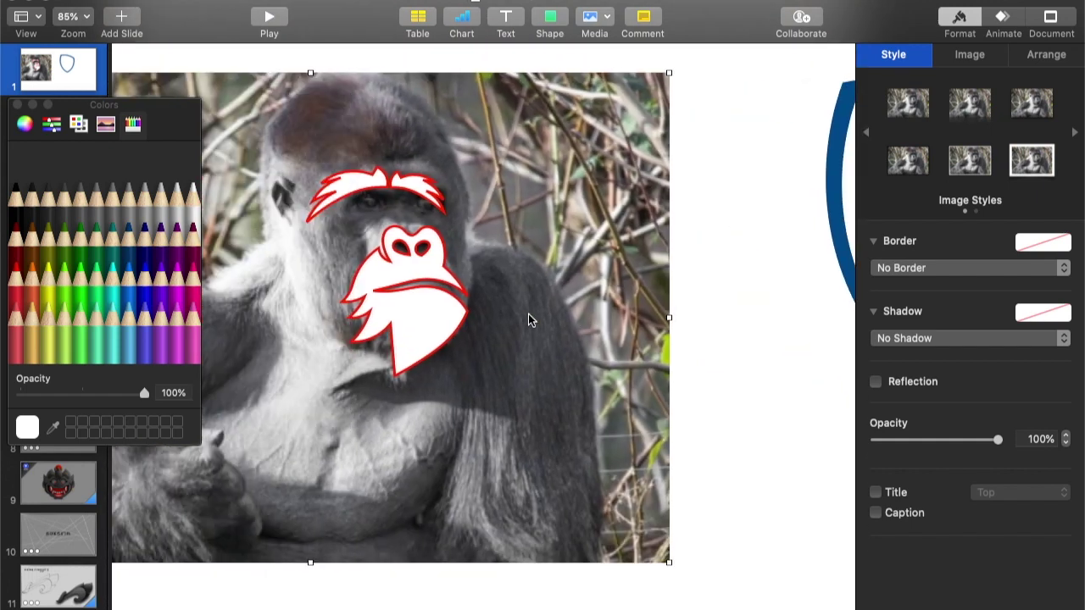
shift+click(278, 227)
key(super+z)
drag(278, 227, 328, 231)
shift+click(424, 266)
click(399, 188)
Insert a basic square on the gorilla photo and resize it to about the size of the gorilla's face
click(548, 23)
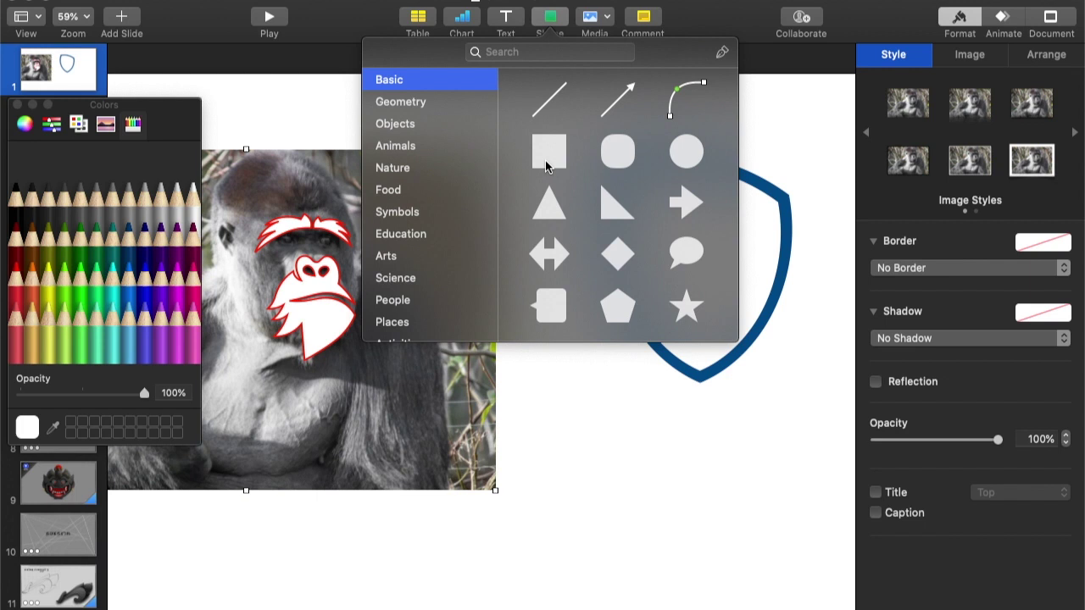
click(547, 163)
drag(481, 319, 482, 219)
drag(457, 297, 391, 295)
Remove the square's fill, give it a red 3 pt line border and move it over the gorilla's face
click(966, 267)
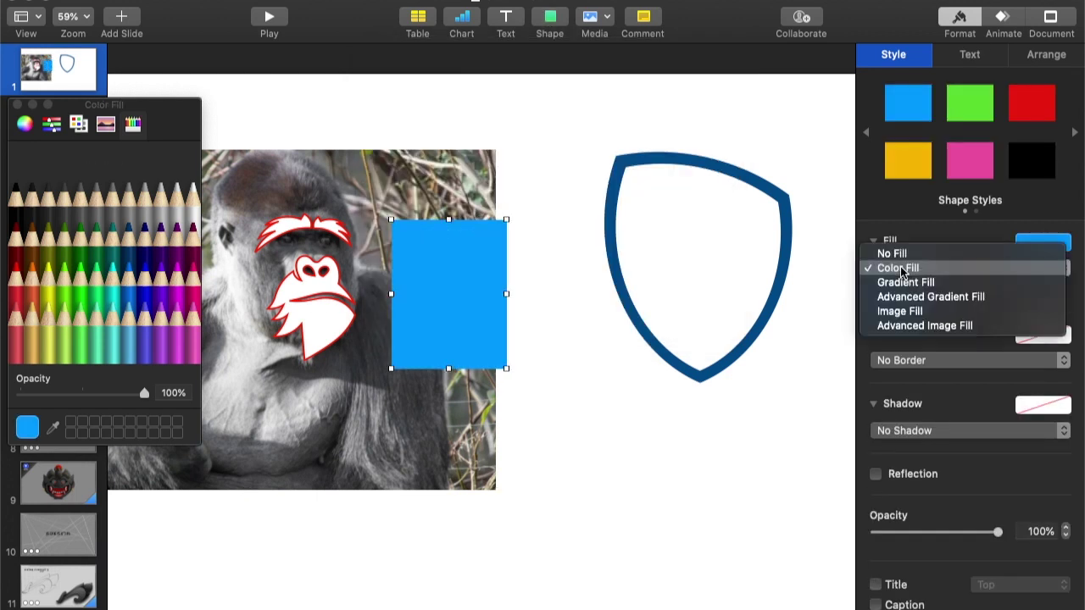
click(899, 222)
click(966, 338)
click(890, 354)
drag(506, 322, 354, 306)
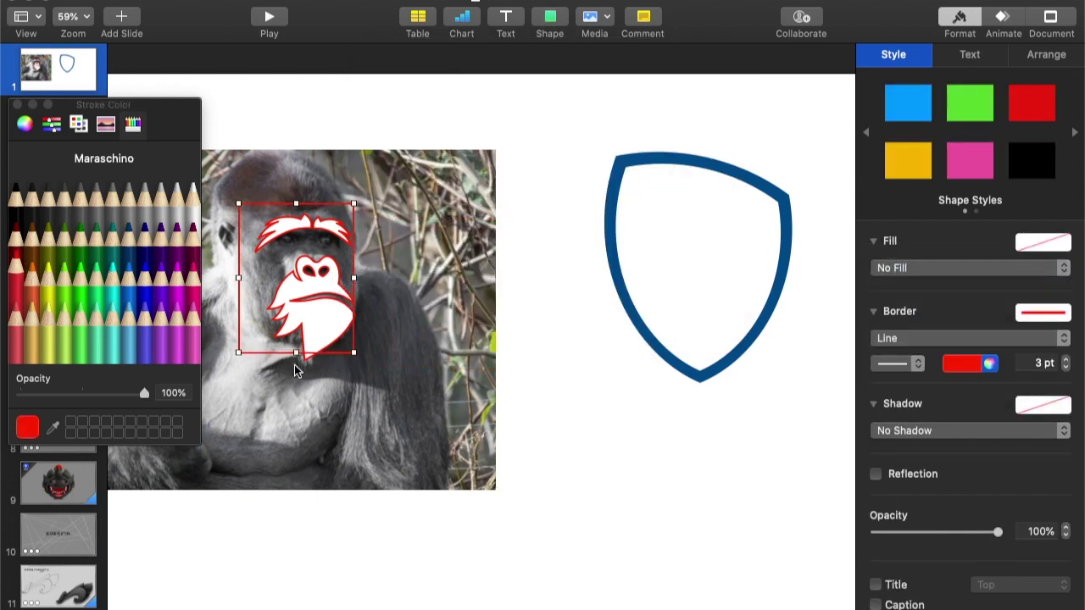
Make the red square editable and reshape its lower half into a tapered jaw with a chin point
right_click(343, 364)
click(400, 569)
drag(354, 361, 355, 325)
drag(297, 343, 239, 282)
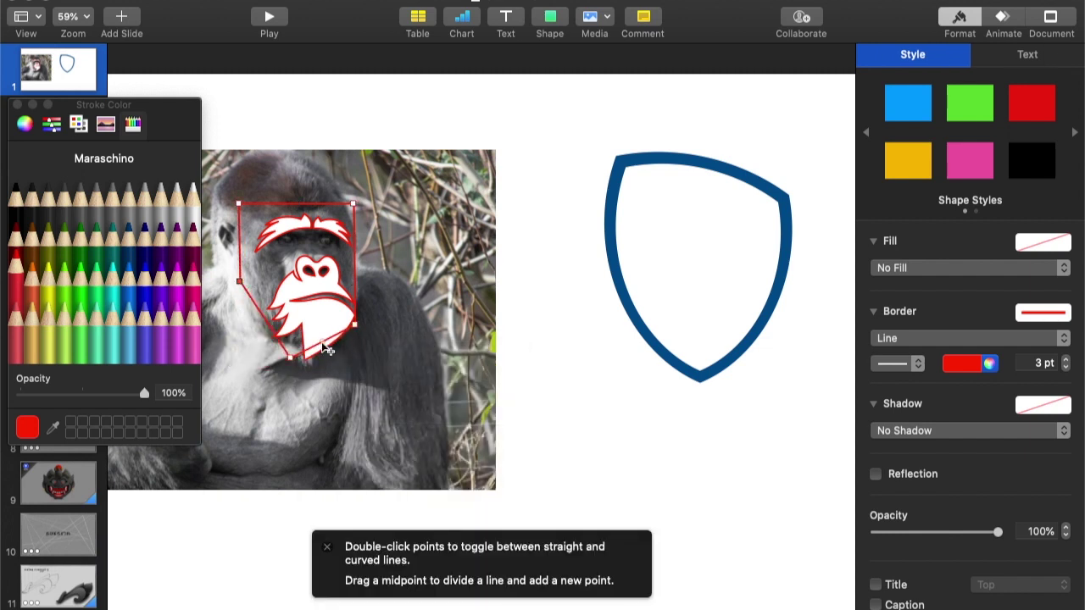
Add a top point to the head outline and curve the crown and the right side around the gorilla's head
drag(296, 203, 294, 167)
double_click(294, 167)
double_click(352, 204)
drag(355, 263, 363, 289)
drag(347, 206, 347, 194)
Add jagged fur spikes along the head outline's left side and nudge the chin point down
mouse_move(240, 241)
mouse_down()
mouse_move(257, 197)
mouse_move(249, 194)
mouse_move(235, 232)
mouse_up()
drag(238, 256, 248, 197)
drag(245, 287, 239, 273)
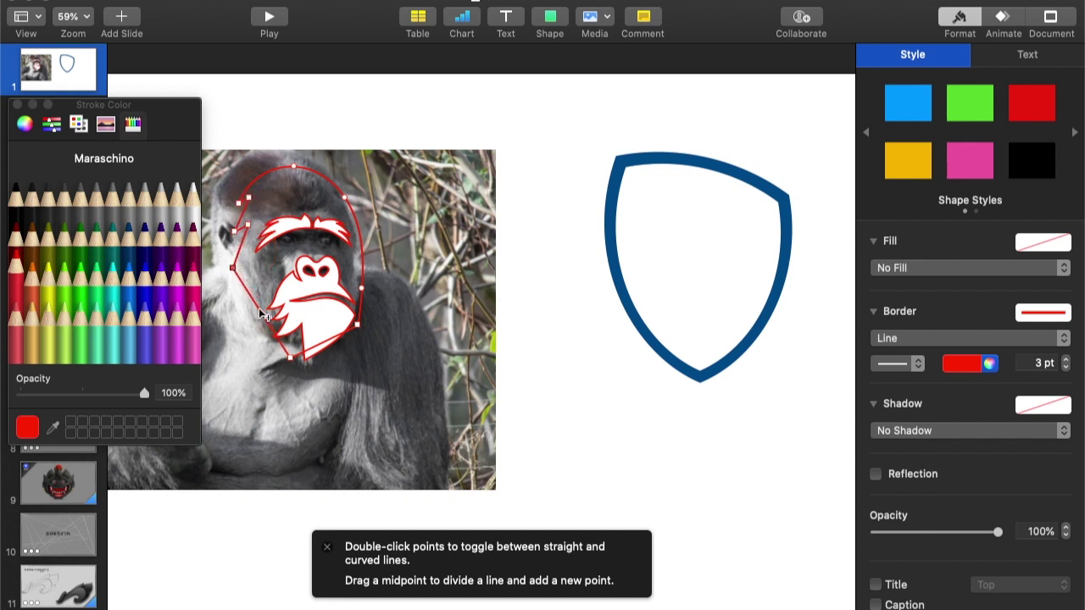
drag(267, 318, 246, 263)
drag(267, 311, 241, 301)
drag(291, 359, 293, 370)
Make the white muzzle shape editable and adjust the points along its lower right edge
right_click(342, 312)
click(399, 540)
scroll(345, 295, up, 5)
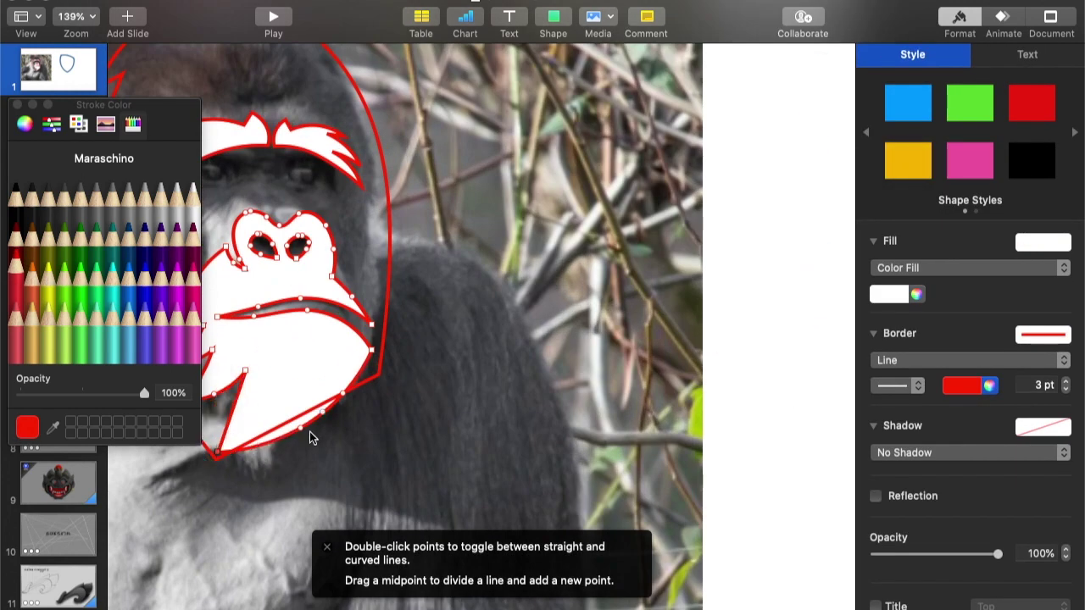
drag(342, 393, 339, 388)
drag(372, 350, 370, 339)
drag(257, 436, 254, 432)
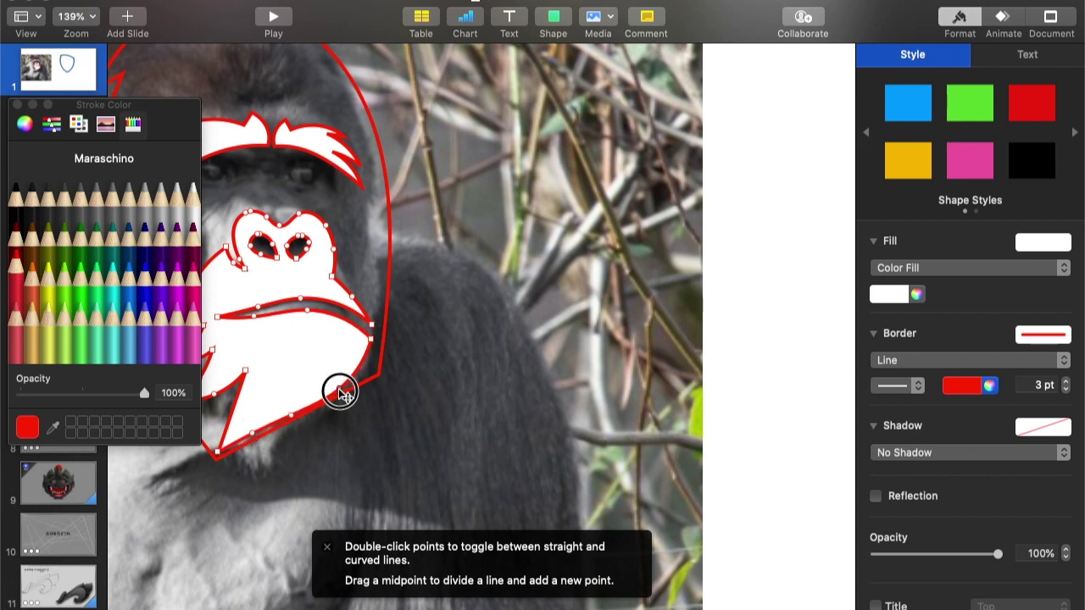
Adjust the muzzle's chin tip and the neighbouring fur points on its lower left side
scroll(460, 396, left, 5)
drag(481, 455, 470, 457)
drag(517, 376, 512, 387)
drag(523, 439, 524, 439)
drag(491, 422, 495, 425)
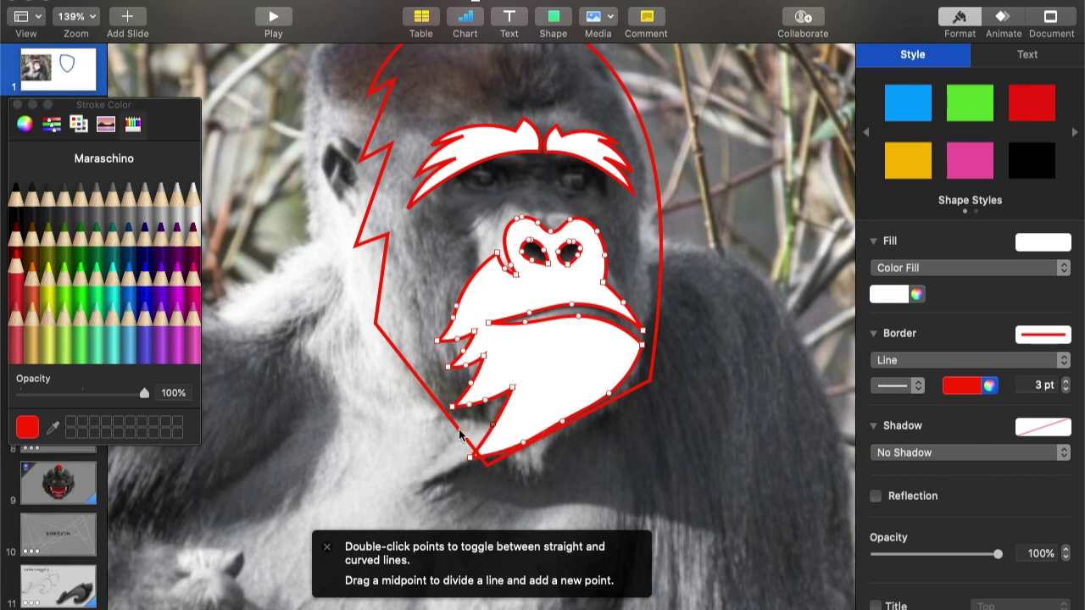
Make the head outline editable again and pull its chin point below the muzzle tip
click(459, 429)
right_click(459, 429)
click(513, 566)
mouse_move(487, 463)
mouse_down()
mouse_move(520, 472)
mouse_move(480, 477)
mouse_up()
Make the muzzle editable again and push its lower edge slightly outward toward the head outline
click(518, 444)
click(516, 444)
right_click(516, 444)
click(571, 568)
drag(557, 426, 562, 431)
click(623, 448)
Edit the head outline so its chin and right jaw corner hug the muzzle, and curve its left jaw point
scroll(624, 449, down, 5)
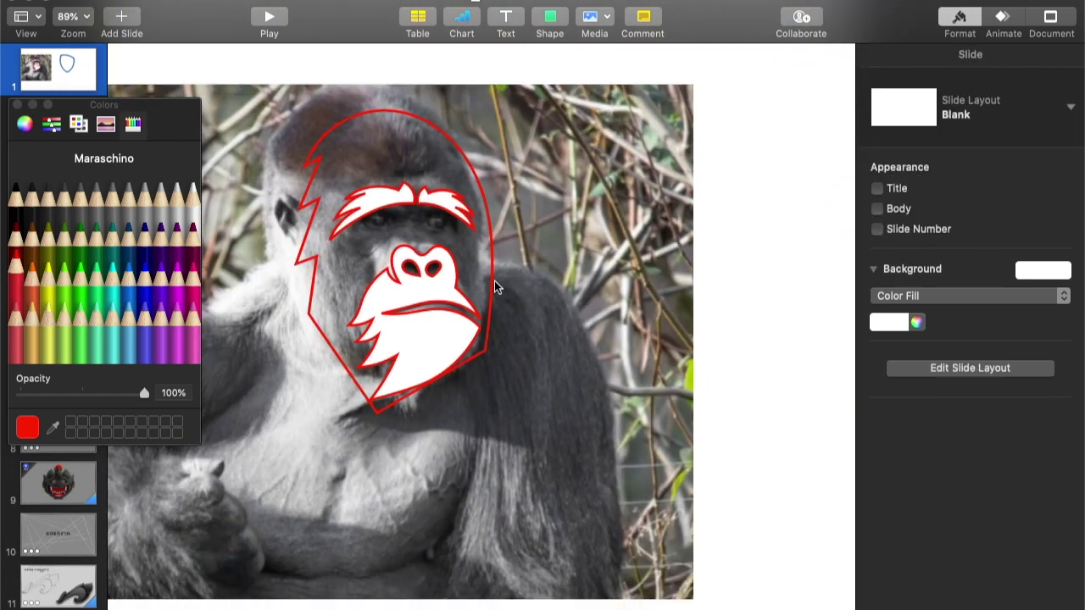
right_click(496, 281)
click(547, 509)
drag(379, 415, 377, 408)
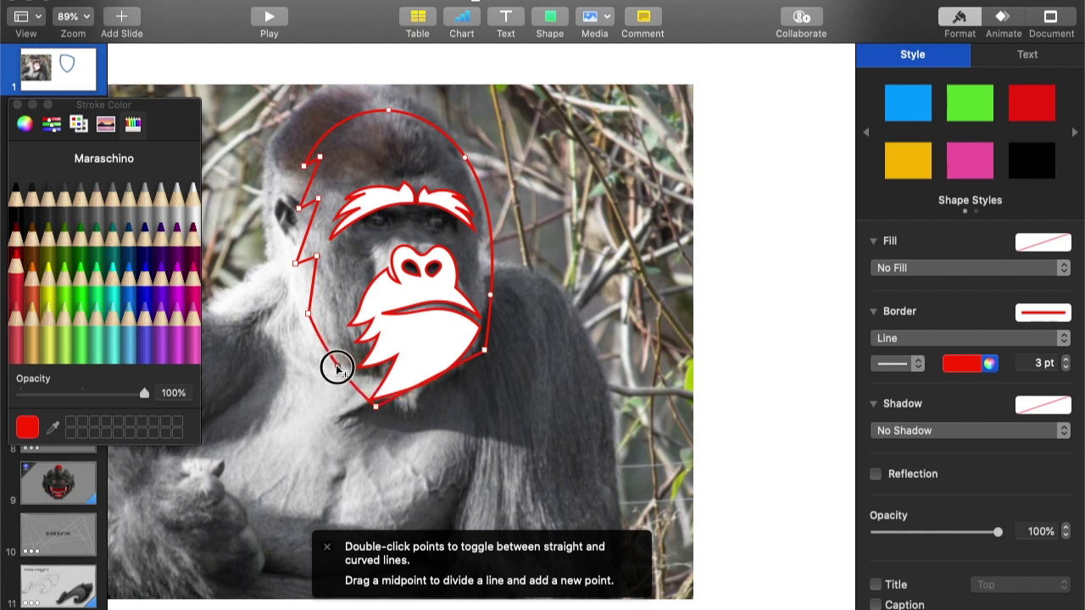
drag(485, 352, 482, 330)
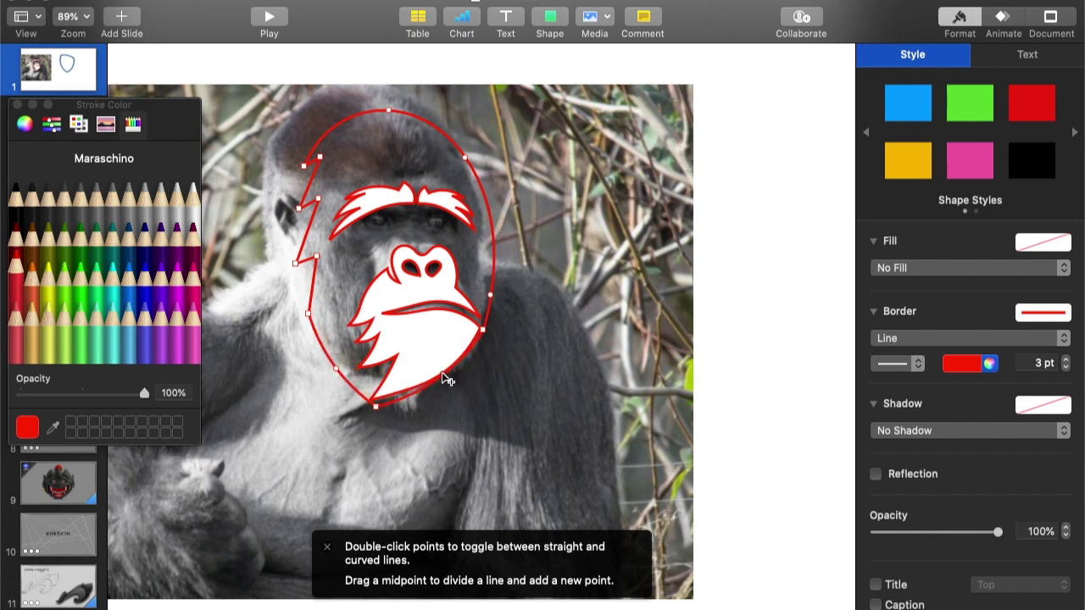
drag(310, 315, 302, 315)
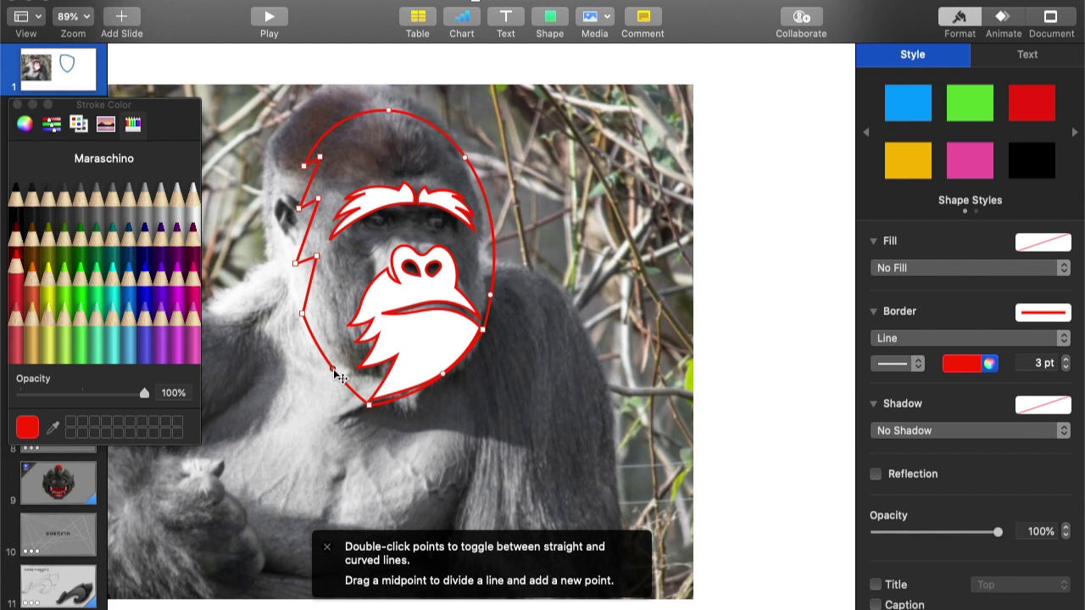
double_click(302, 313)
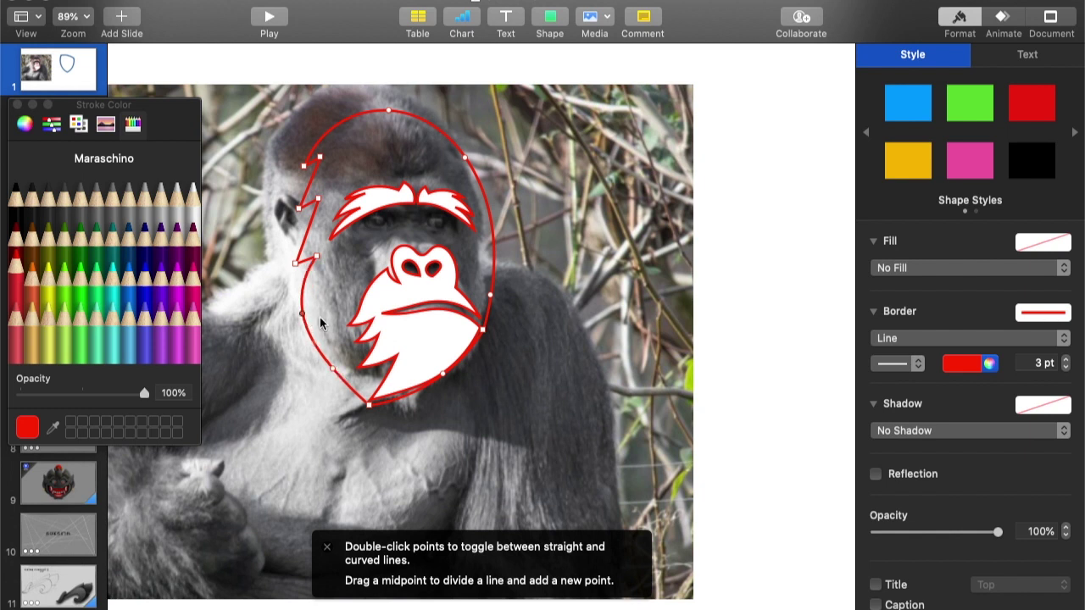
Shift the fur spikes on the head outline's left side outward toward the gorilla's ear
drag(316, 257, 315, 253)
drag(318, 198, 318, 201)
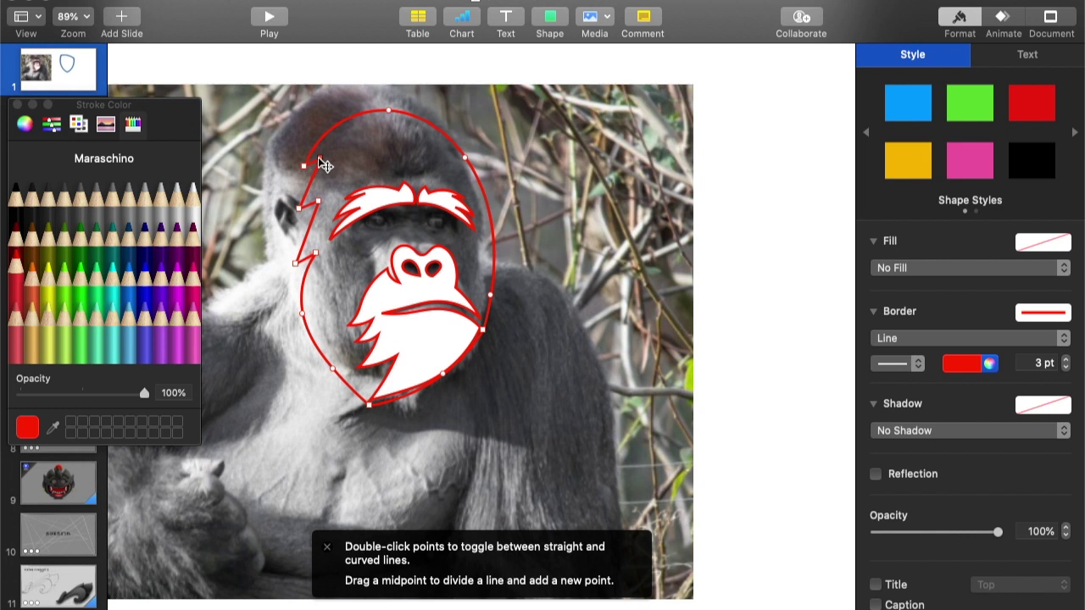
drag(321, 160, 298, 209)
drag(296, 264, 282, 261)
drag(315, 254, 299, 254)
click(282, 262)
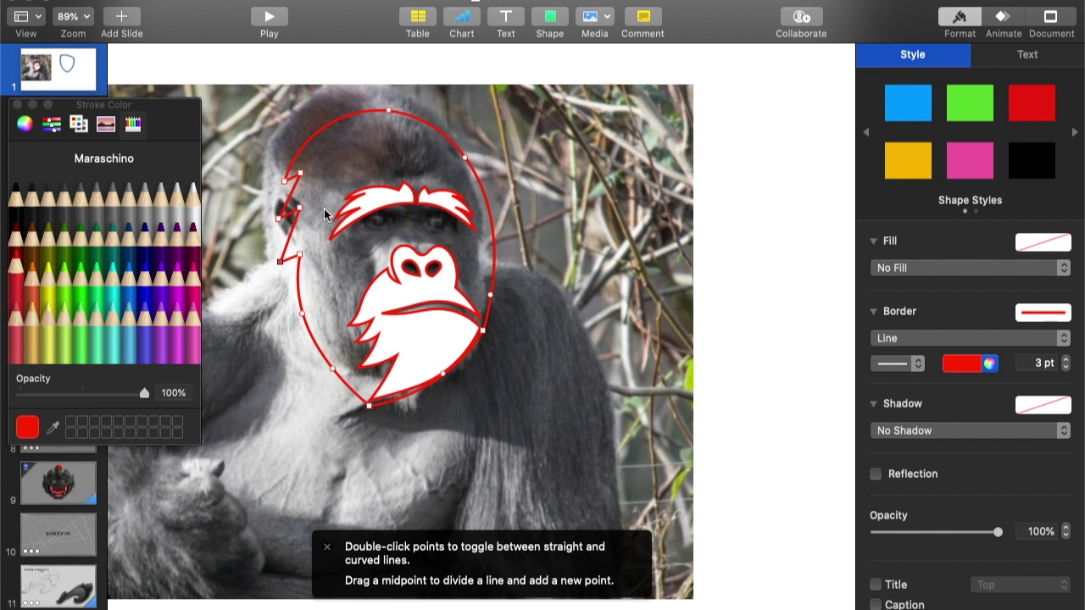
key(XF86AudioLowerVolume)
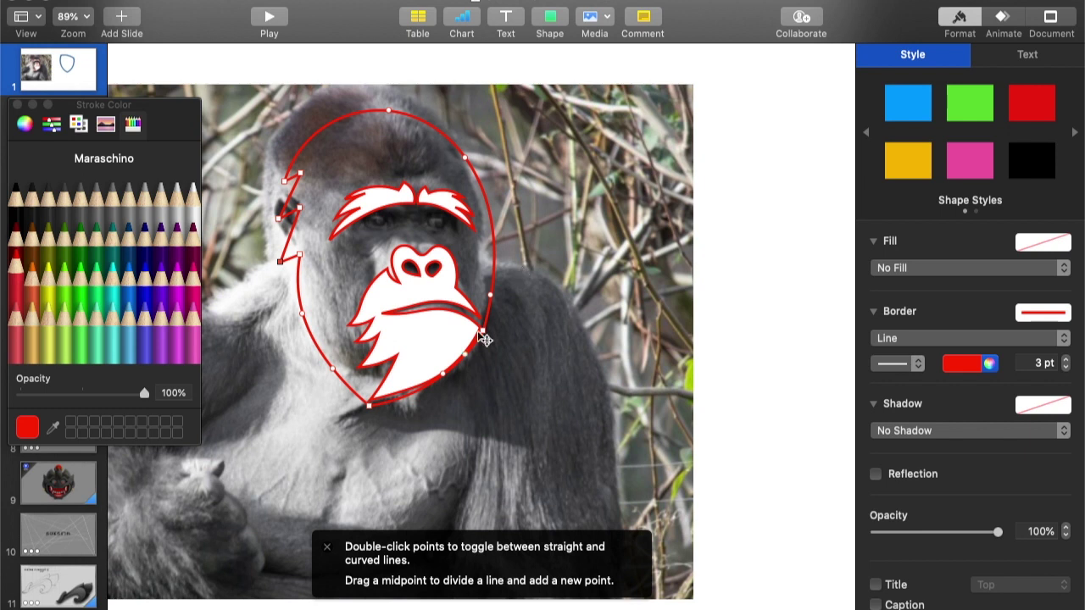
Add and adjust points down the head outline's right side to form the brow, cheek and mouth contour
drag(483, 331, 488, 313)
drag(495, 233, 483, 237)
drag(481, 196, 483, 234)
drag(475, 196, 476, 187)
mouse_move(485, 312)
mouse_down()
mouse_move(490, 301)
mouse_move(493, 341)
mouse_move(483, 274)
mouse_move(489, 306)
mouse_up()
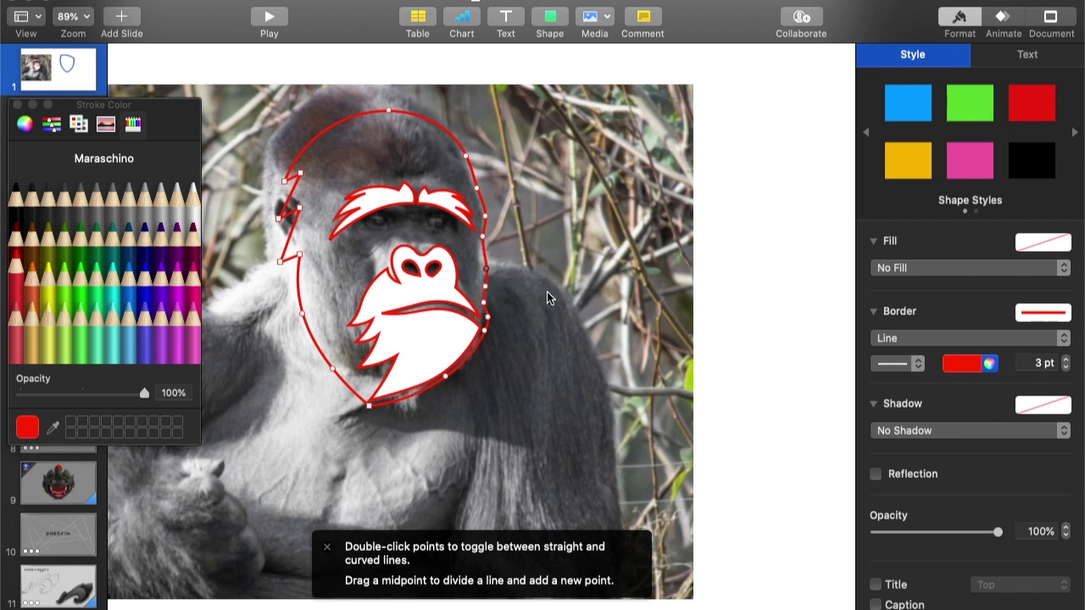
Refine the left jaw and chin points of the head outline and toggle the chin point's curvature
drag(331, 370, 330, 370)
drag(410, 402, 363, 407)
double_click(364, 407)
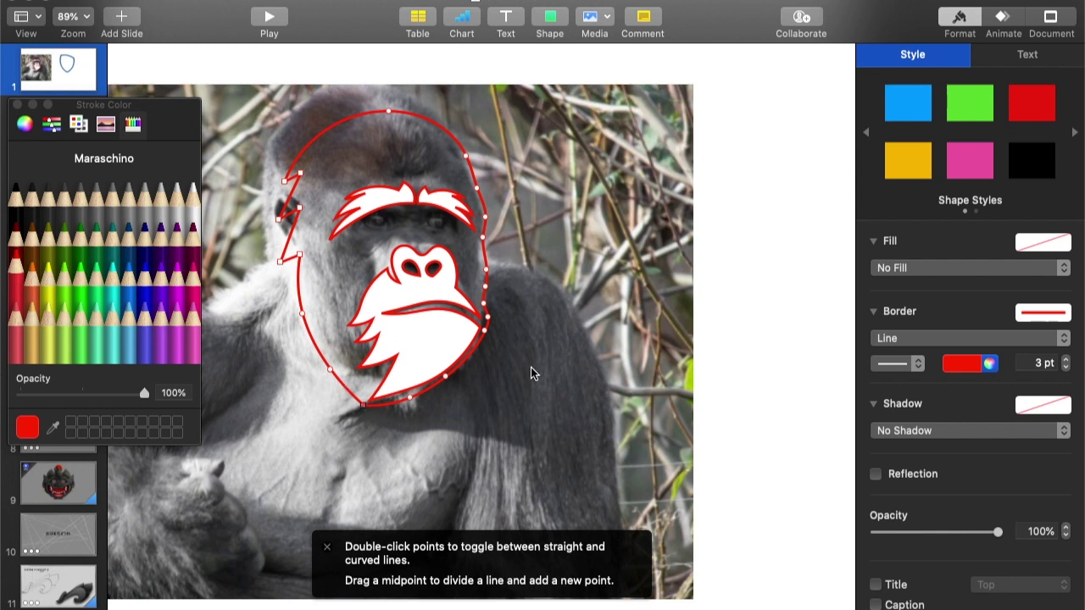
Finish editing the head outline and fill it with the black Licorice color
key(Return)
click(970, 268)
click(910, 283)
click(20, 198)
click(385, 39)
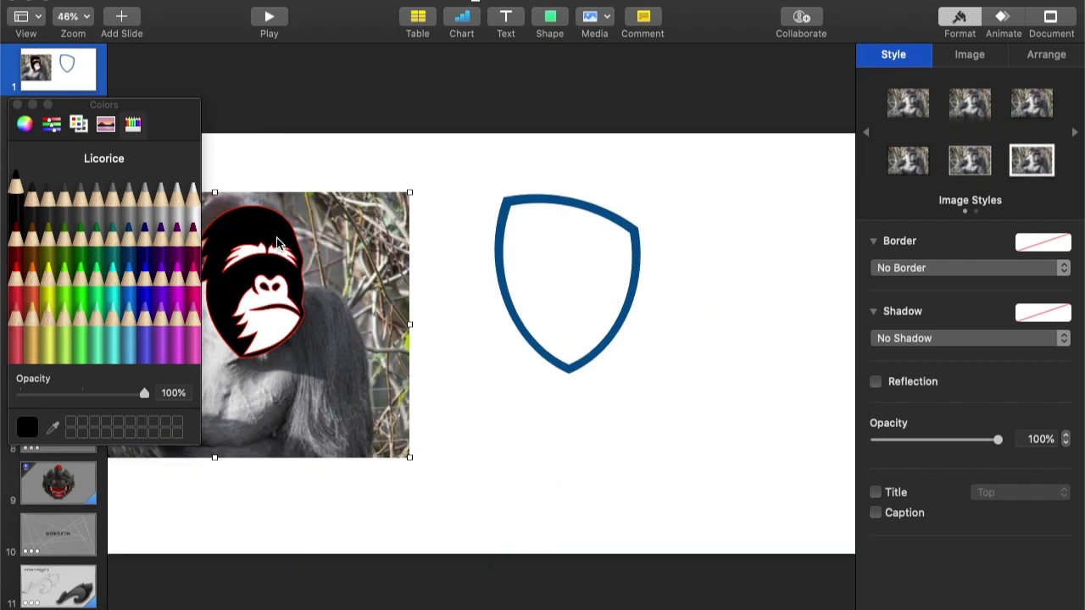
Move the head, both brows and the muzzle together onto the blue shield and group them
click(276, 237)
shift+click(281, 253)
shift+click(258, 254)
shift+click(272, 290)
drag(249, 232, 568, 240)
scroll(569, 246, up, 5)
click(1045, 54)
click(915, 423)
Resize and reposition the grouped gorilla head so that it fits inside the shield
drag(564, 465, 570, 468)
drag(660, 325, 698, 314)
click(688, 289)
drag(568, 466, 567, 473)
scroll(674, 300, down, 5)
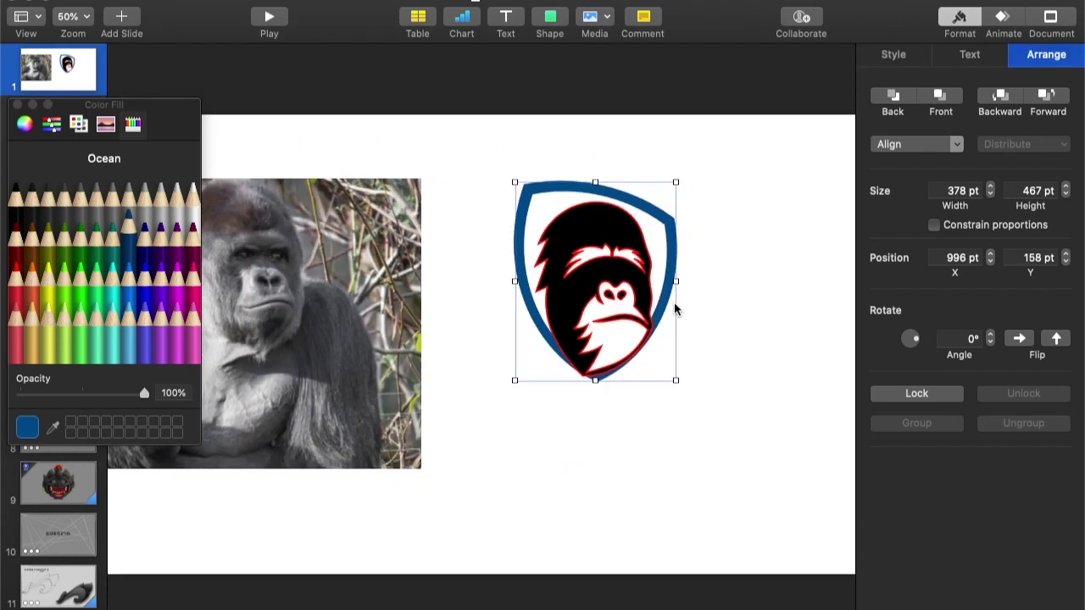
Enlarge the gorilla head group to 369 by 430 pt and center it over the shield
click(596, 245)
drag(535, 289, 527, 291)
drag(586, 255, 593, 255)
drag(596, 202, 595, 193)
drag(659, 285, 680, 285)
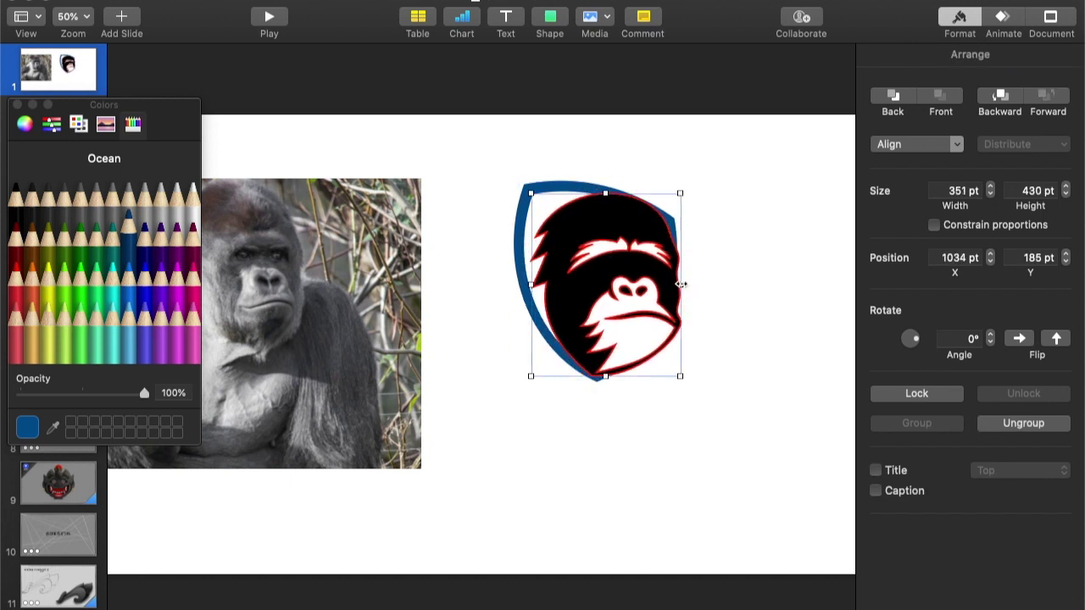
drag(531, 284, 523, 286)
click(674, 235)
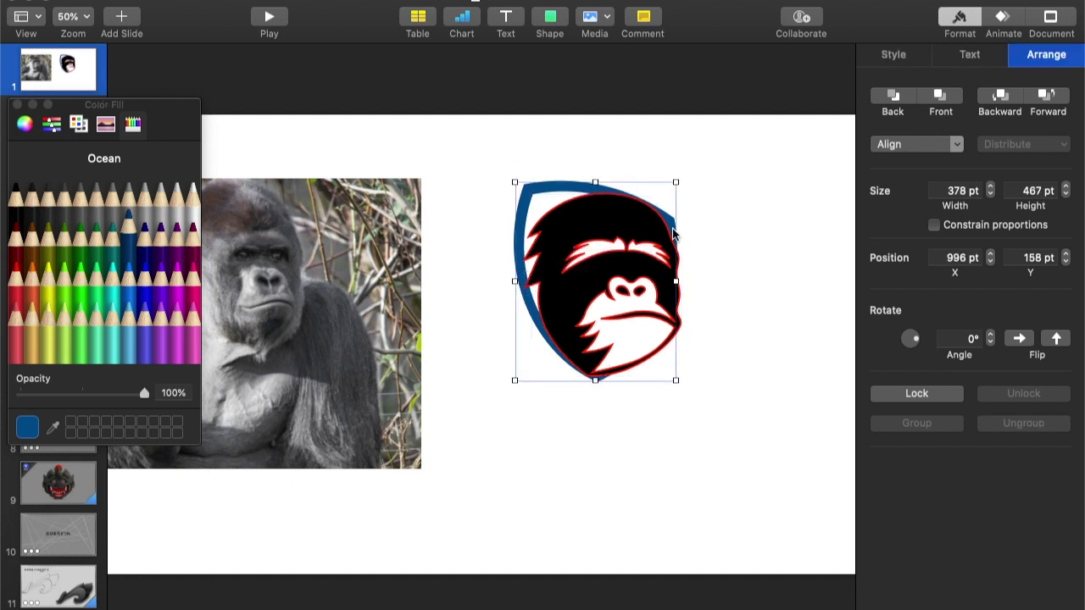
click(665, 305)
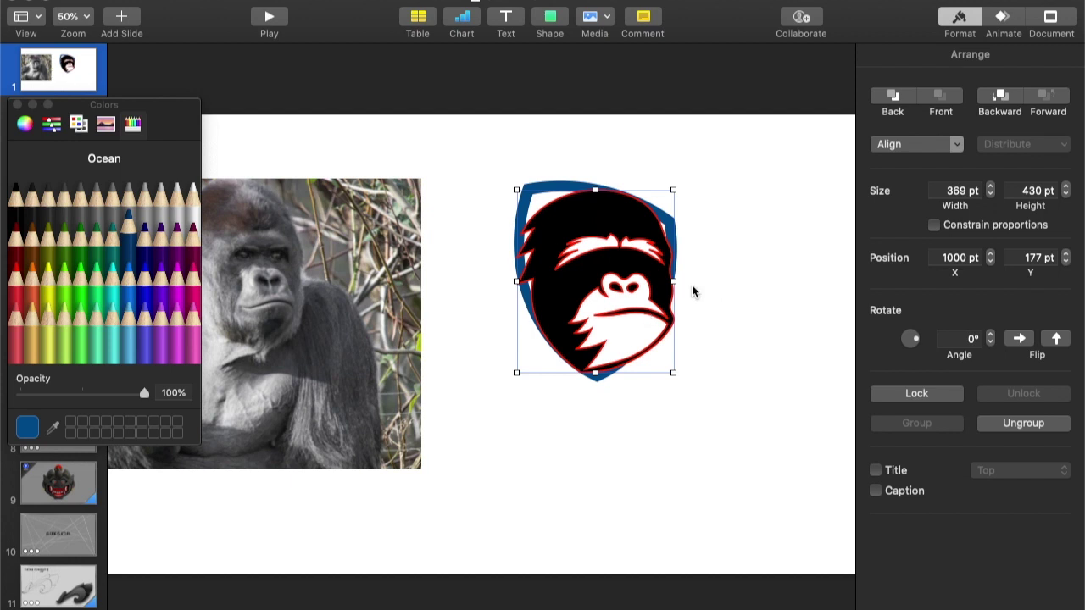
click(692, 291)
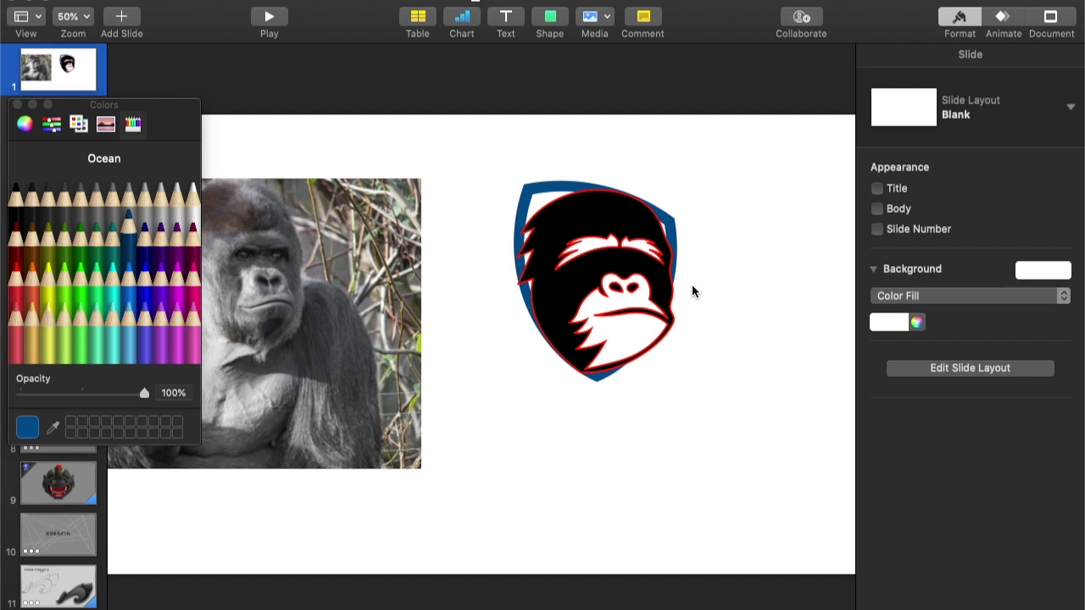
Try the yellow shape style on the shield and undo it
click(525, 198)
click(894, 53)
click(910, 165)
key(super+a)
click(758, 178)
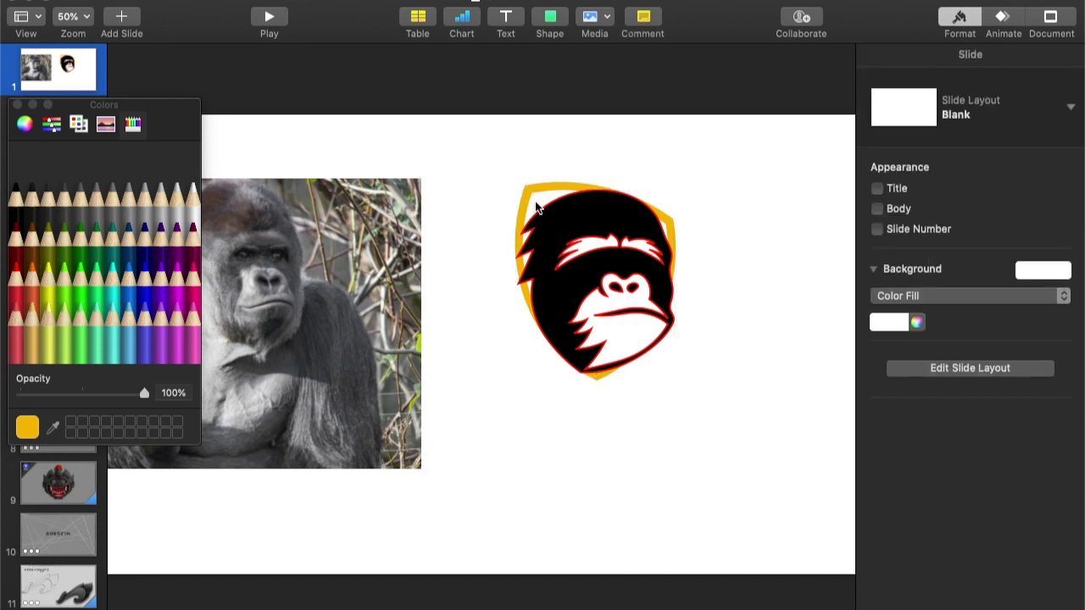
double_click(535, 185)
click(683, 175)
click(534, 194)
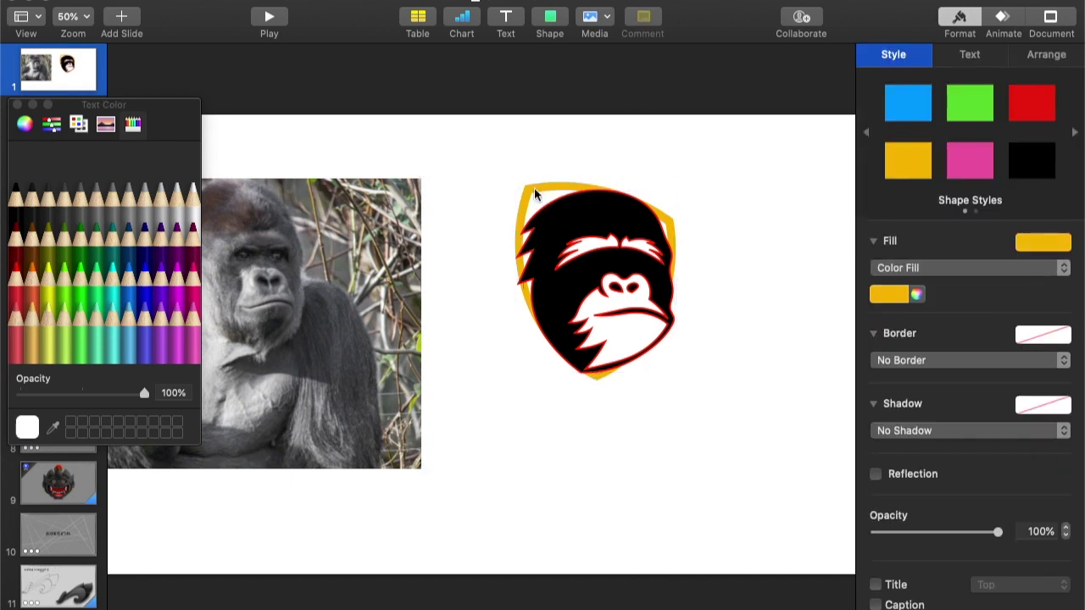
key(super+z)
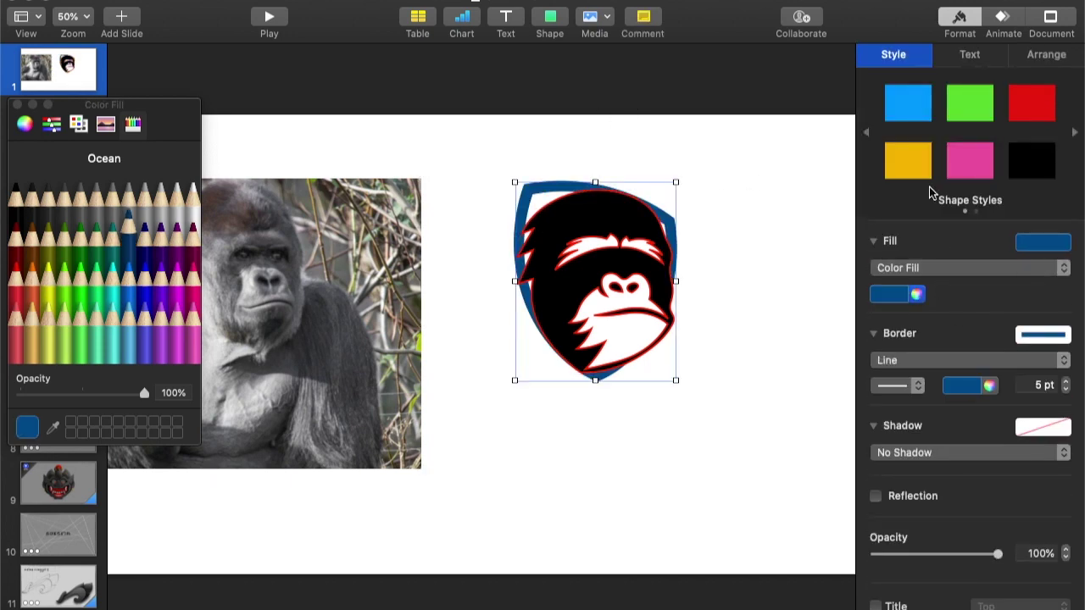
Duplicate the blue shield and place the copy below the gorilla head
right_click(540, 195)
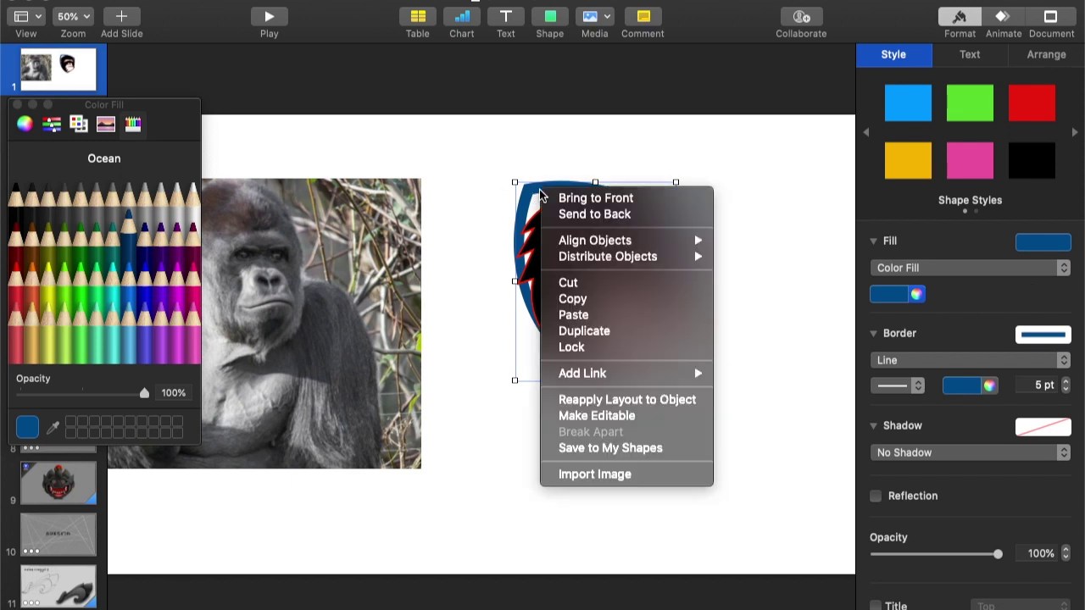
click(670, 125)
drag(612, 197, 597, 406)
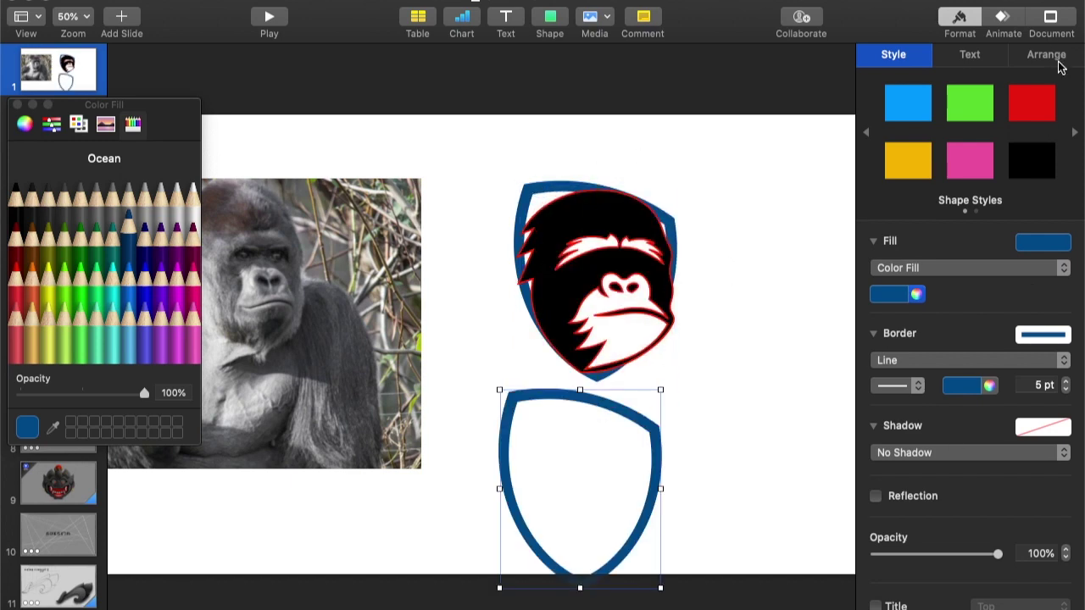
Reset the shield copy to the default light blue style without a border and move it beside the gorilla's chin
click(1058, 62)
right_click(638, 540)
click(668, 554)
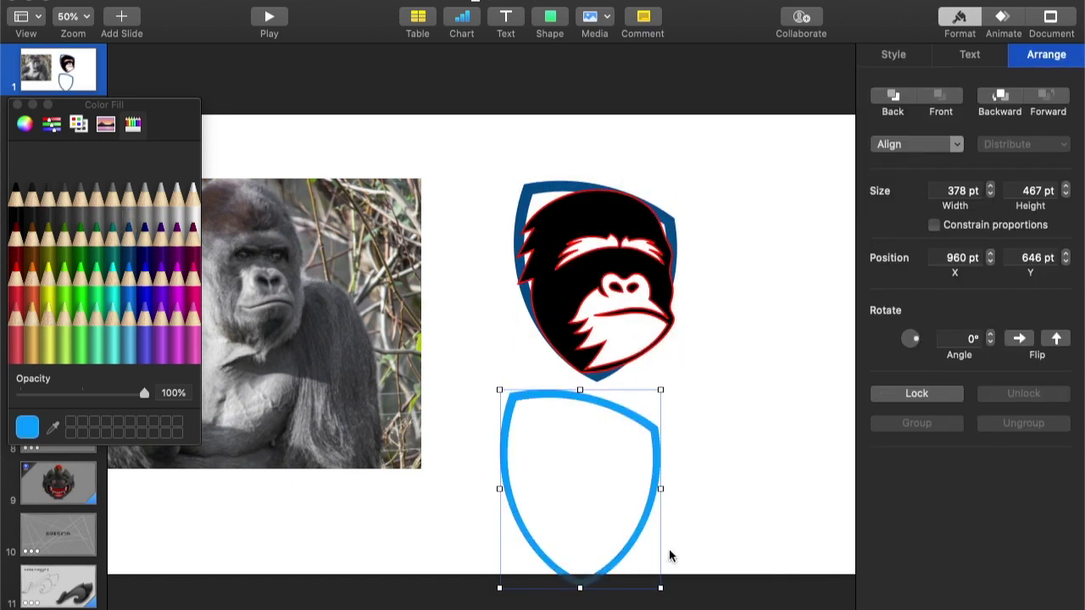
drag(648, 513, 719, 433)
right_click(719, 433)
click(893, 54)
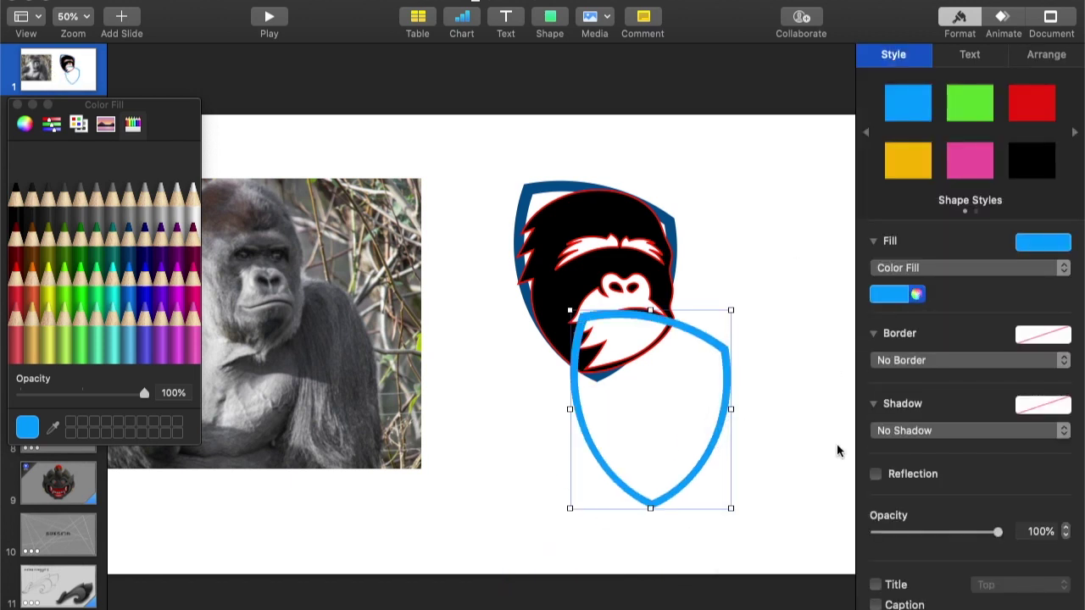
Move the light blue shield copy directly beneath the original, overlapping the gorilla's muzzle
click(688, 302)
click(616, 224)
click(716, 320)
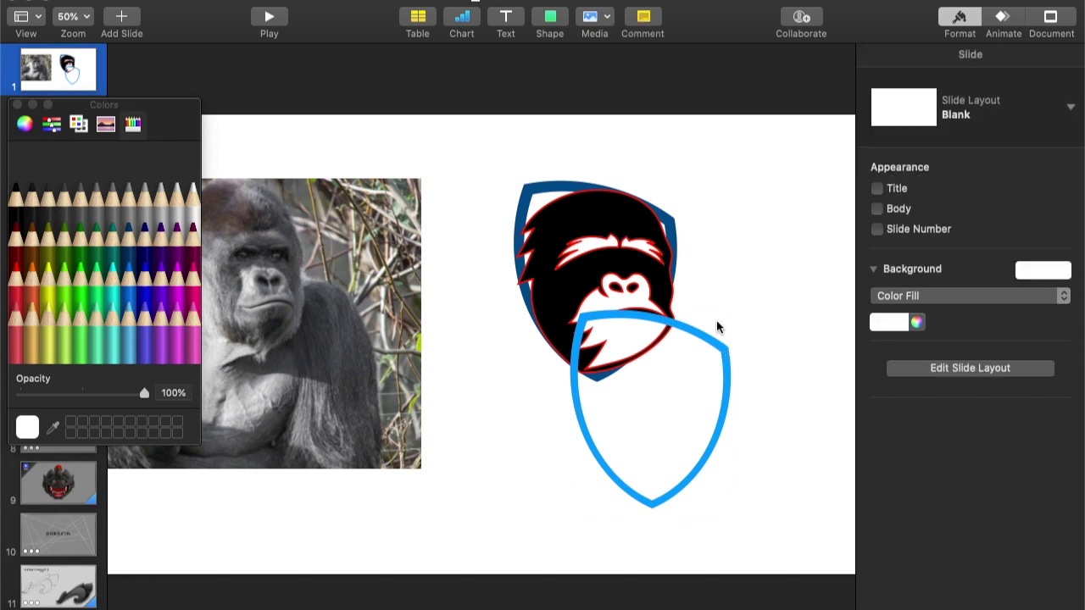
click(703, 338)
drag(702, 343, 648, 307)
Resize a rectangle to cover the whole light blue shield copy and apply the yellow shape style to it
drag(485, 358, 681, 459)
drag(526, 369, 510, 368)
drag(595, 281, 595, 276)
drag(596, 458, 597, 468)
click(916, 169)
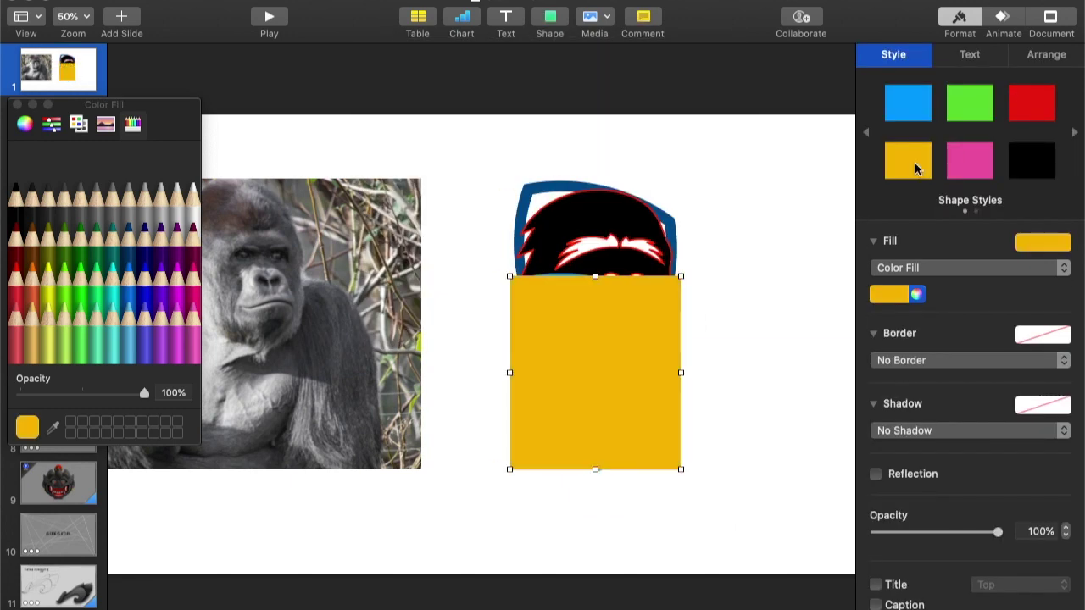
Send the yellow rectangle behind the shields and the gorilla head
click(553, 16)
click(326, 0)
click(349, 39)
Select the light blue shield with the yellow rectangle and subtract the shield from the rectangle
shift+click(517, 342)
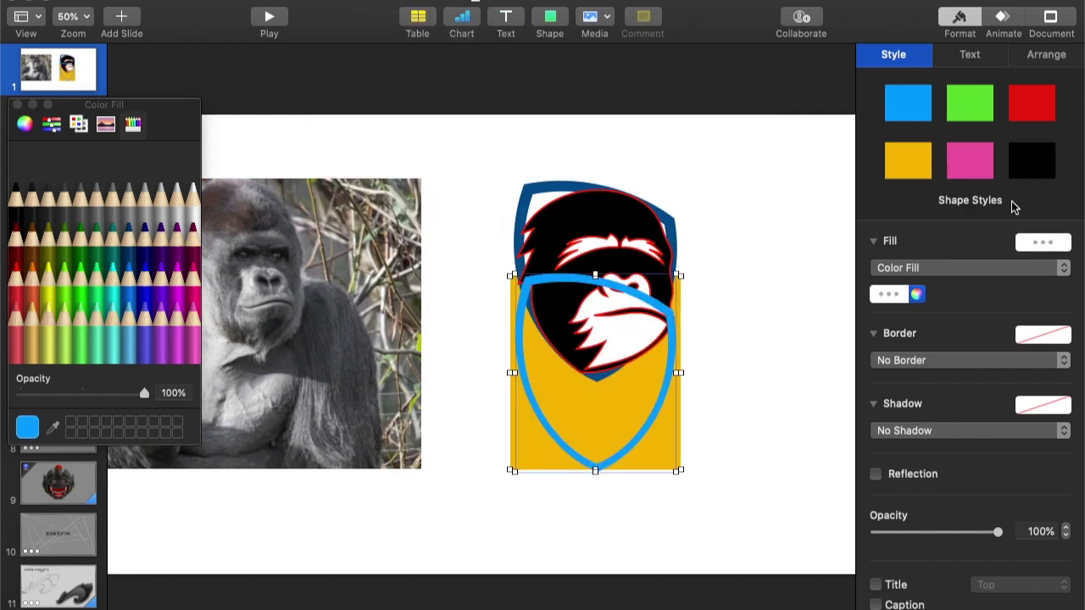
click(1043, 56)
click(946, 475)
key(super+z)
click(988, 474)
Move the yellow rectangle with the shield cutout clear of the gorilla shield
click(728, 454)
click(661, 442)
key(Delete)
key(super+z)
drag(596, 425, 726, 501)
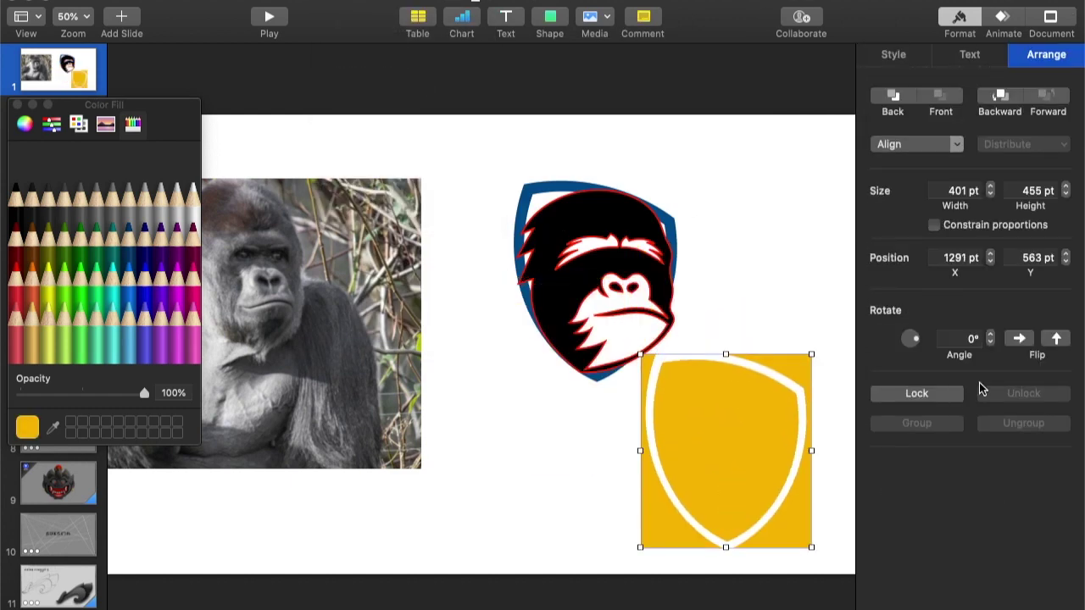
Undo the subtraction of the light blue shield from the yellow rectangle, including the repeated attempts and moves
key(super+z)
key(super+z)
click(995, 472)
key(super+z)
click(996, 475)
drag(636, 391, 504, 437)
key(super+z)
key(super+z)
key(super+z)
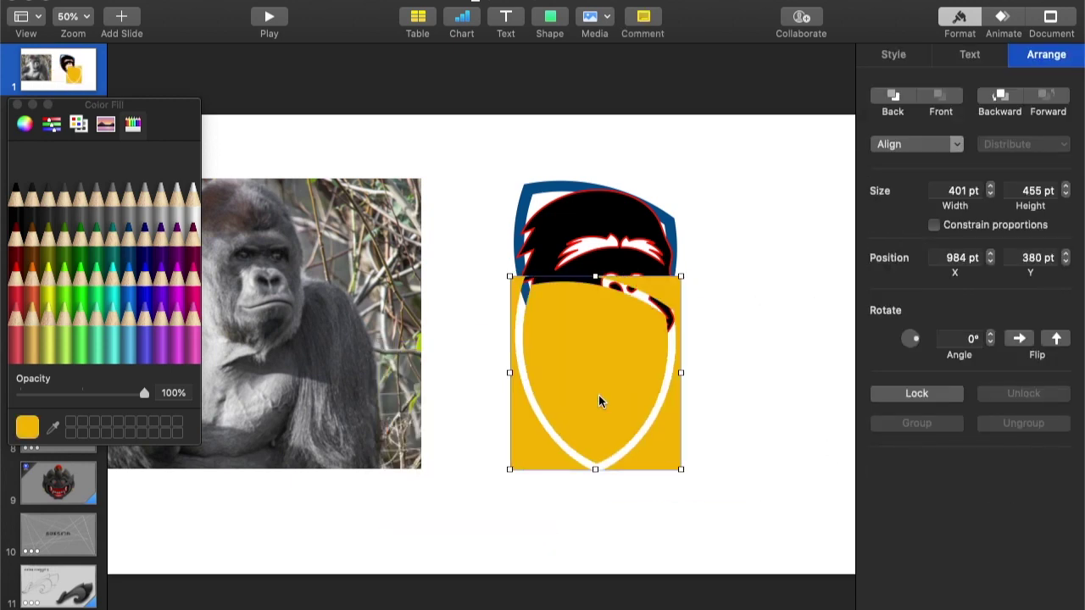
Move the light blue shield and the yellow rectangle together below the gorilla head, leaving the shield's inside uncovered
scroll(704, 437, down, 3)
drag(598, 432, 533, 479)
scroll(703, 437, up, 5)
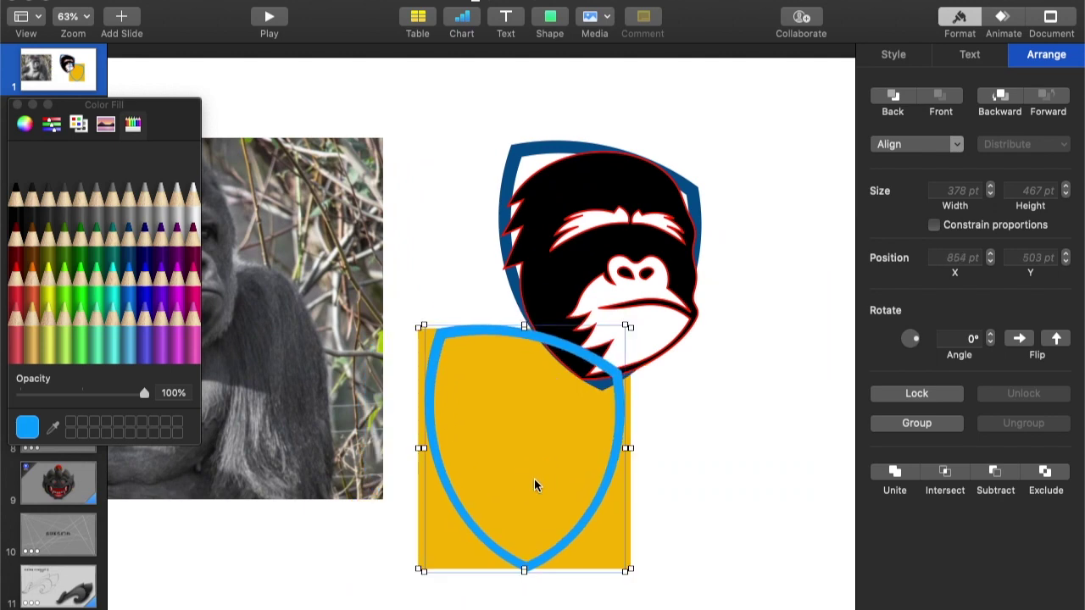
Try intersecting and uniting the light blue shield with the yellow rectangle, undoing each attempt
click(943, 475)
key(super+z)
click(895, 473)
key(super+z)
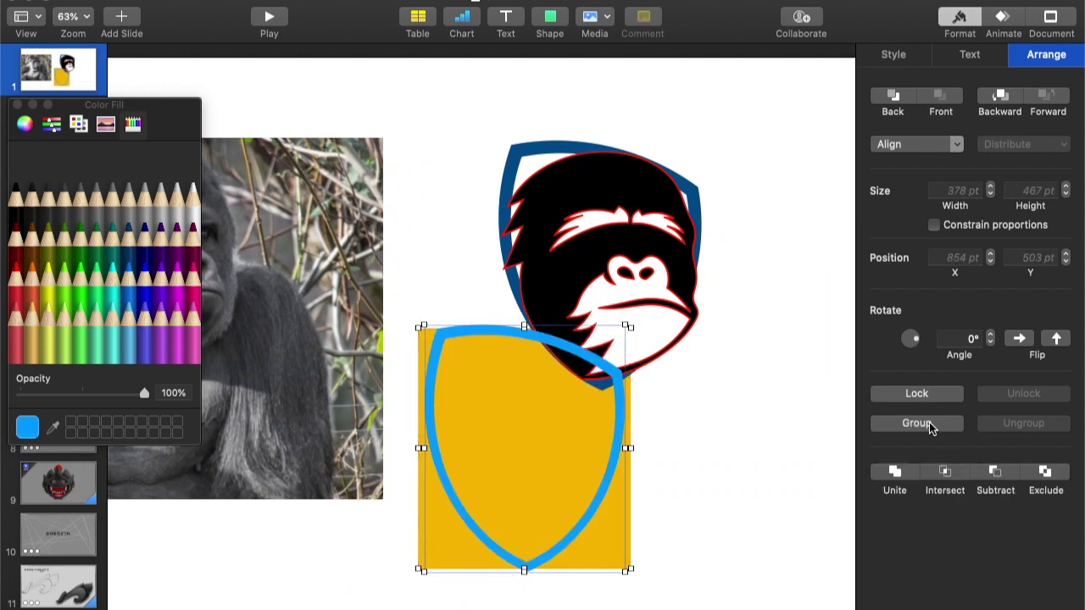
Make the yellow rectangle editable and reshape its points and curves to match the light blue shield outline
click(610, 545)
double_click(610, 545)
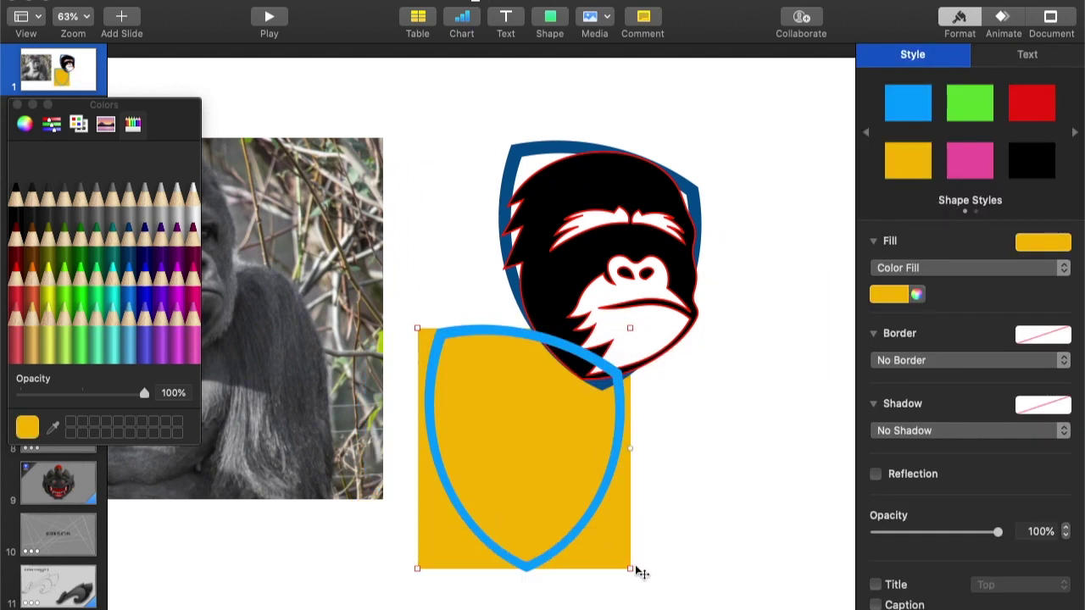
drag(630, 570, 530, 563)
drag(417, 569, 452, 499)
double_click(453, 499)
drag(417, 328, 442, 334)
drag(630, 332, 617, 373)
drag(574, 463, 604, 476)
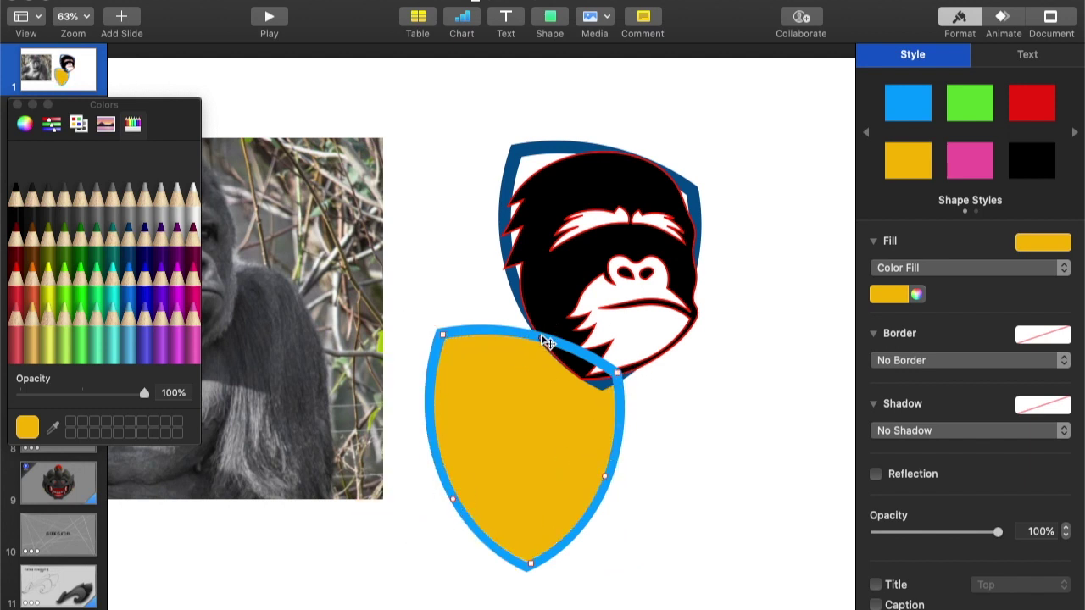
Move the yellow shield shape behind the gorilla head inside the dark blue shield and delete the light blue copy
drag(527, 450, 601, 285)
click(588, 516)
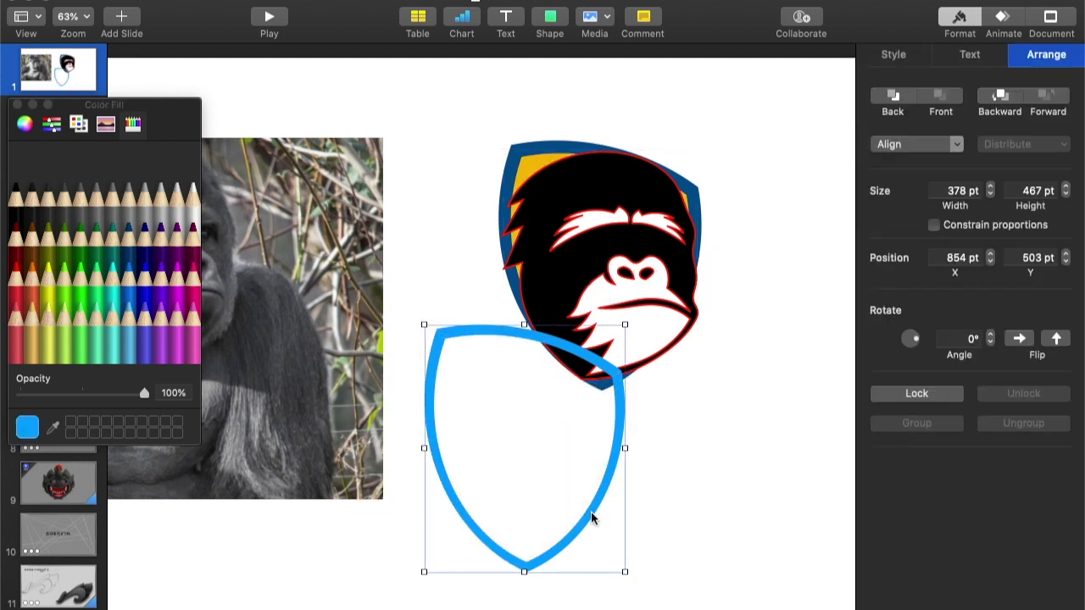
key(Delete)
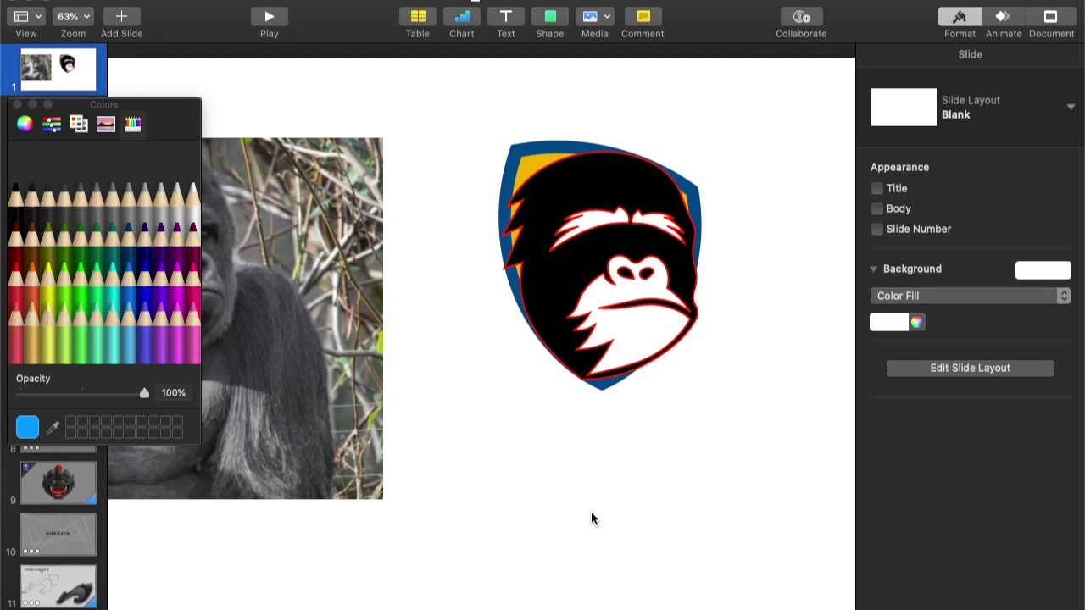
Make the white muzzle shape editable and turn the middle point of the upper mouth line into a sharp corner
scroll(590, 514, up, 5)
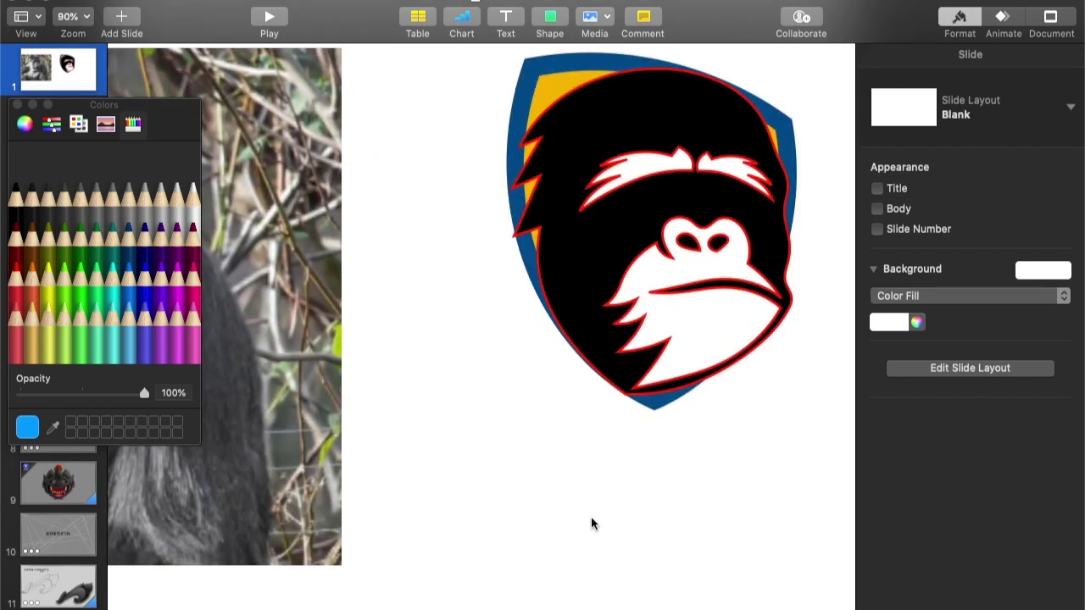
right_click(544, 302)
click(728, 385)
click(1006, 422)
click(529, 360)
right_click(530, 359)
click(589, 569)
scroll(547, 380, up, 4)
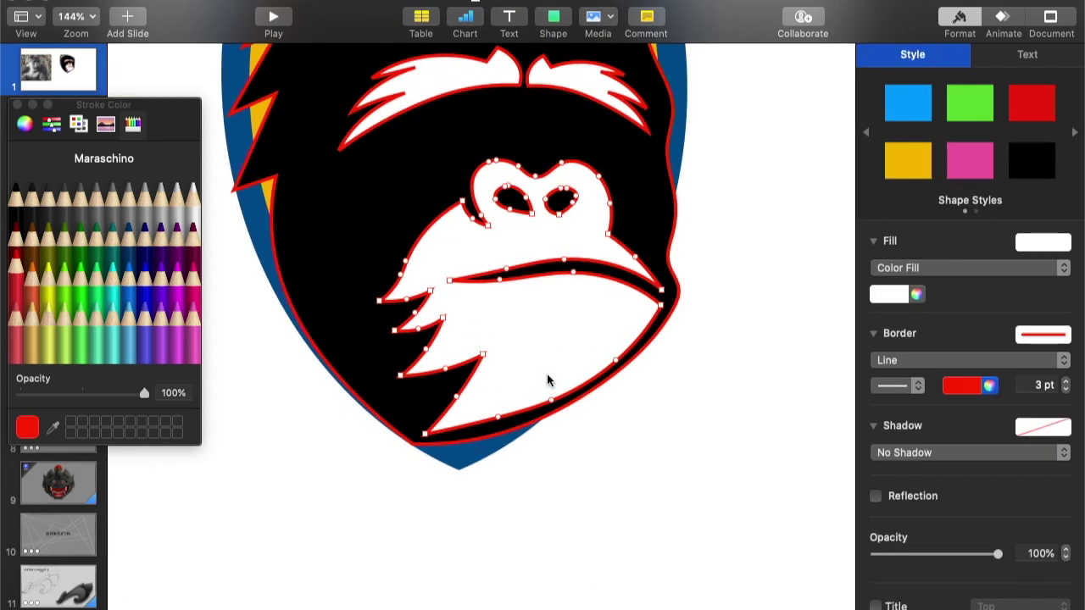
double_click(564, 260)
drag(613, 274, 515, 271)
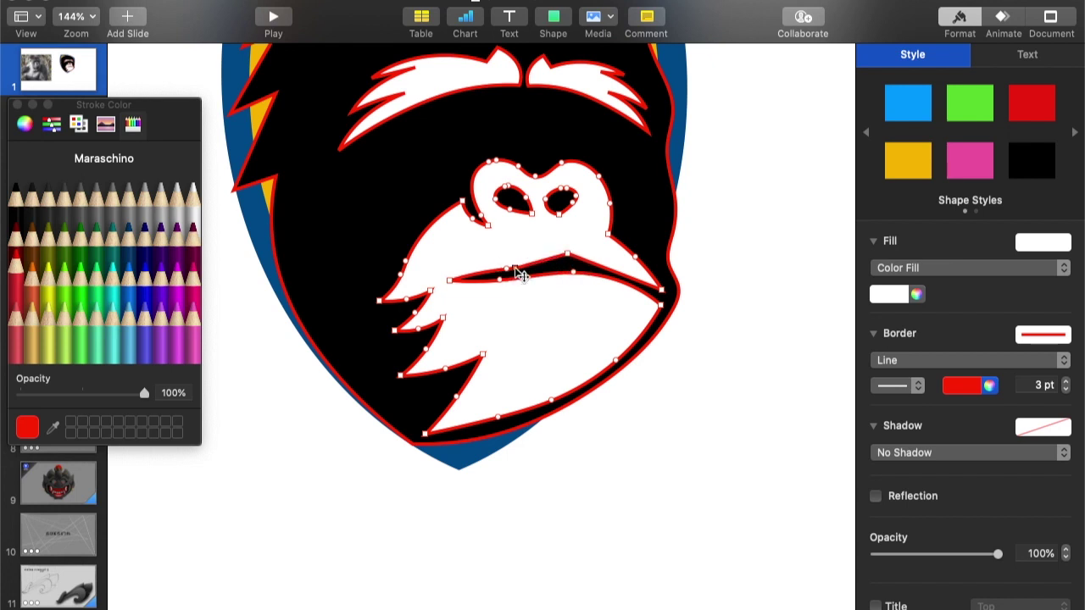
mouse_move(518, 271)
mouse_down()
mouse_move(527, 264)
mouse_move(514, 255)
mouse_move(535, 269)
mouse_move(520, 259)
mouse_move(492, 274)
mouse_move(584, 267)
mouse_move(625, 279)
mouse_move(525, 267)
mouse_up()
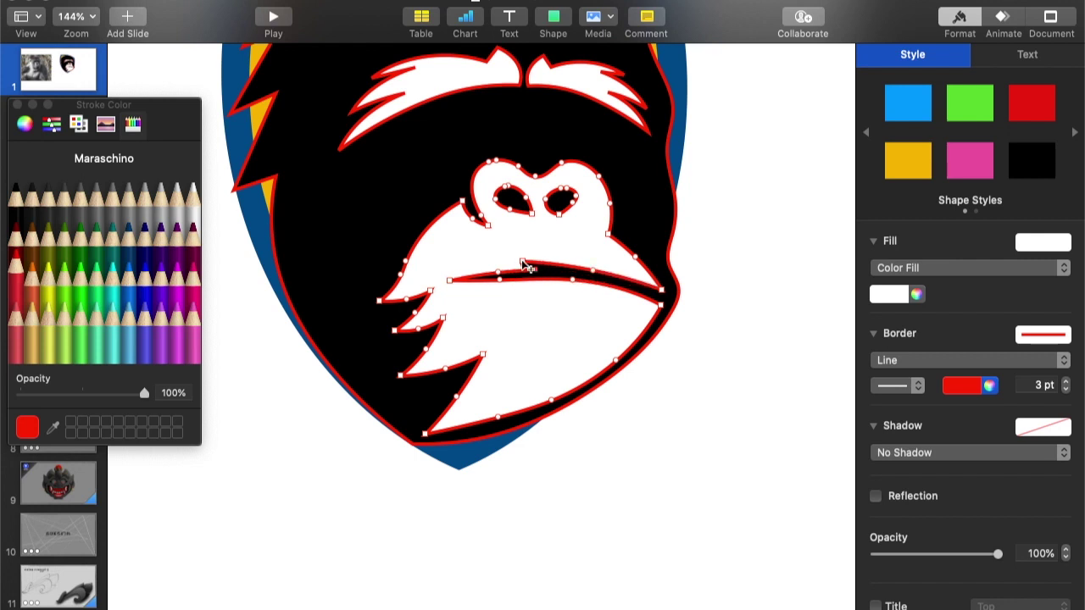
Shape the points of the upper mouth line into a small pointed notch and lower the mouth's right corner slightly
right_click(523, 265)
click(529, 269)
drag(522, 261, 516, 261)
right_click(523, 262)
click(548, 298)
right_click(522, 261)
click(545, 294)
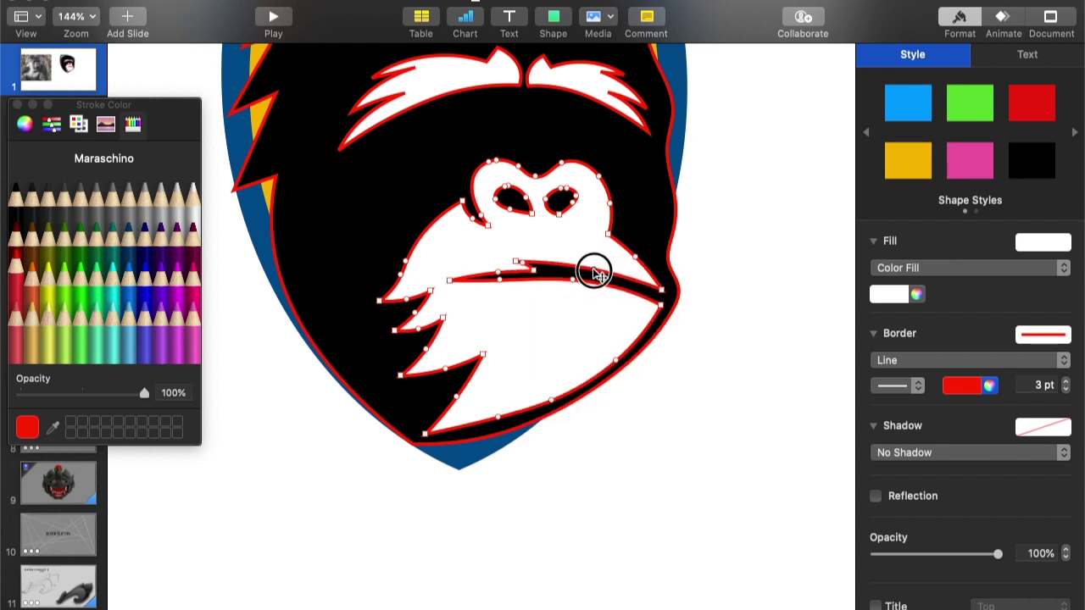
double_click(662, 293)
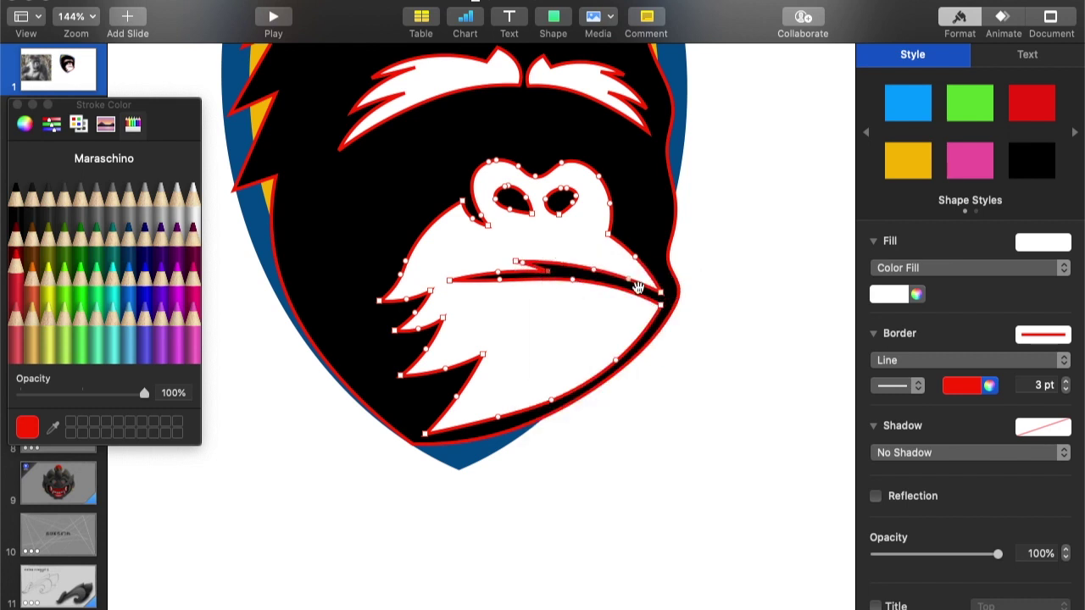
click(518, 264)
drag(547, 271, 533, 274)
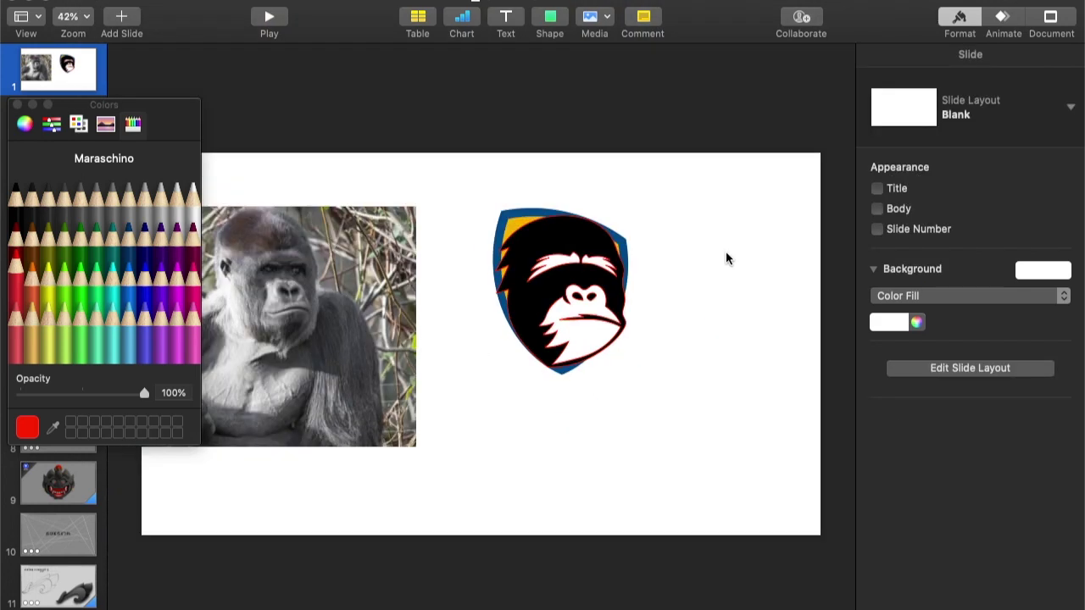
Insert a square over the face and give it no fill and a red 2 pt line border
scroll(726, 258, up, 5)
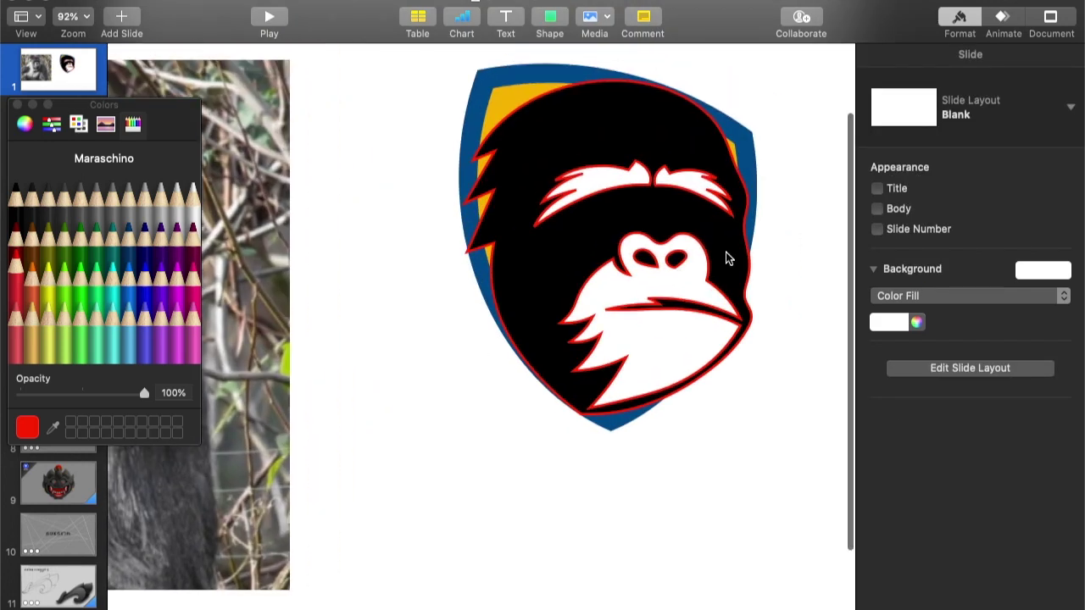
scroll(725, 259, left, 5)
scroll(725, 259, up, 5)
click(552, 21)
click(551, 150)
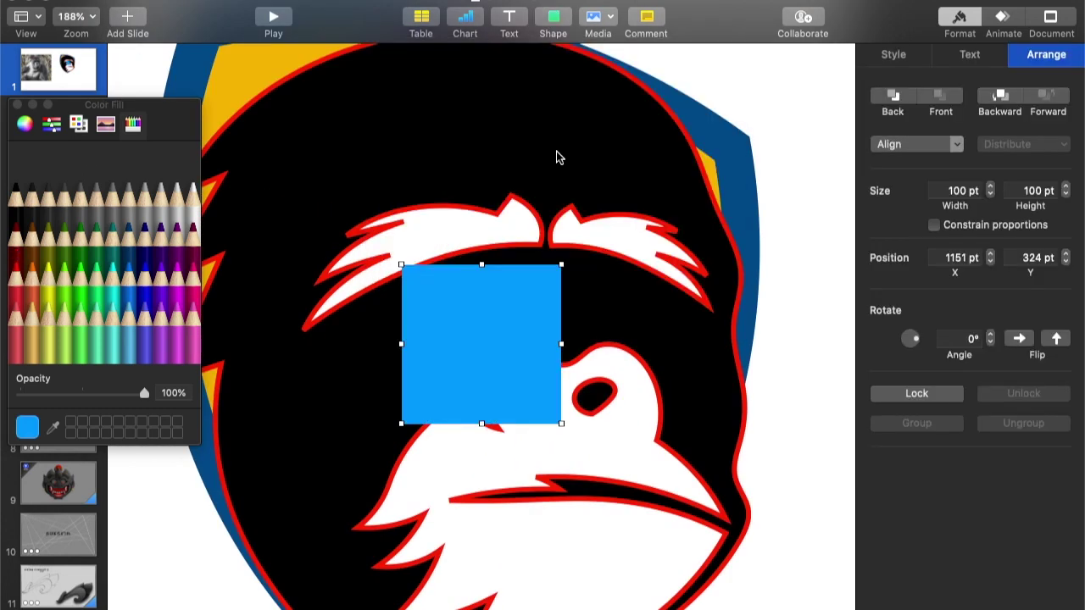
click(893, 54)
click(969, 268)
click(884, 249)
click(969, 338)
click(915, 357)
click(1065, 368)
Make the square editable and pull its corners and edges into a jagged, feathered mark beneath the left eyebrow
right_click(531, 424)
click(593, 566)
drag(561, 423, 472, 317)
drag(403, 426, 326, 379)
click(365, 332)
drag(442, 322, 410, 365)
drag(560, 264, 532, 285)
drag(401, 264, 407, 288)
drag(366, 334, 483, 302)
drag(407, 289, 372, 318)
drag(532, 286, 530, 264)
drag(404, 340, 430, 335)
drag(483, 299, 458, 306)
Refine the feathered mark's tips and notches into three curved strands tapering toward the left
drag(373, 317, 360, 320)
drag(337, 406, 356, 409)
drag(411, 366, 431, 377)
drag(388, 342, 408, 332)
drag(429, 335, 433, 336)
drag(409, 312, 448, 298)
click(359, 321)
click(530, 264)
drag(530, 264, 522, 253)
drag(447, 298, 448, 293)
drag(349, 356, 328, 368)
drag(389, 351, 436, 346)
drag(356, 410, 358, 417)
mouse_move(420, 381)
mouse_down()
mouse_move(440, 379)
mouse_move(416, 371)
mouse_up()
drag(328, 367, 323, 372)
drag(390, 357, 389, 363)
drag(406, 331, 409, 337)
drag(522, 252, 519, 259)
Shrink the feathered mark to about 69 by 46 pt and position it beneath the left eyebrow
click(791, 200)
click(458, 359)
drag(328, 420, 409, 355)
drag(464, 260, 464, 280)
drag(495, 322, 451, 312)
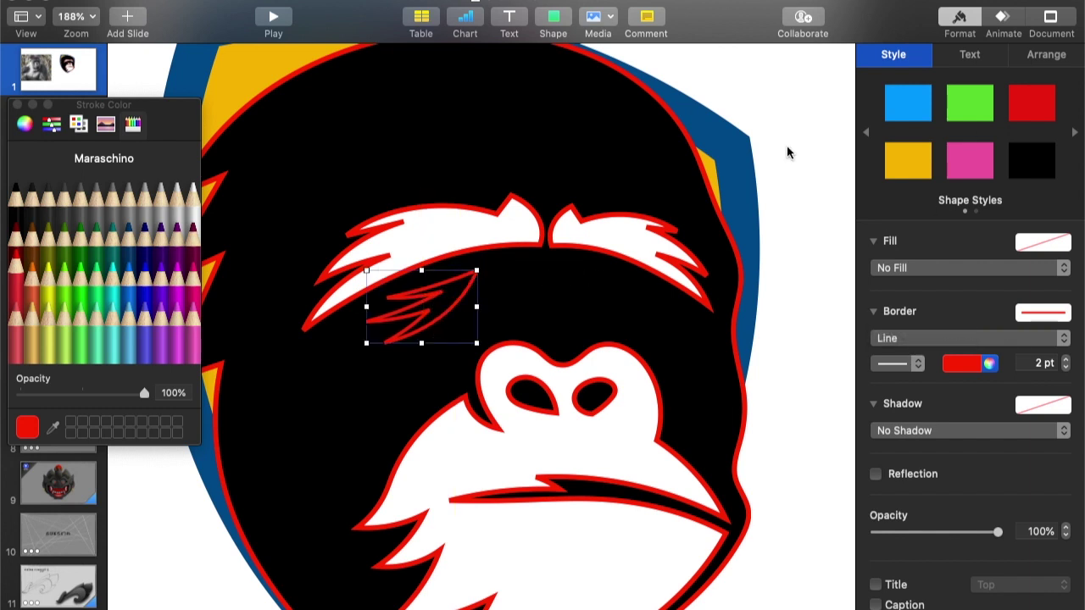
Fill the feathered mark with Snow white and remove its border
click(787, 153)
click(456, 302)
click(941, 267)
click(939, 283)
click(982, 361)
click(903, 345)
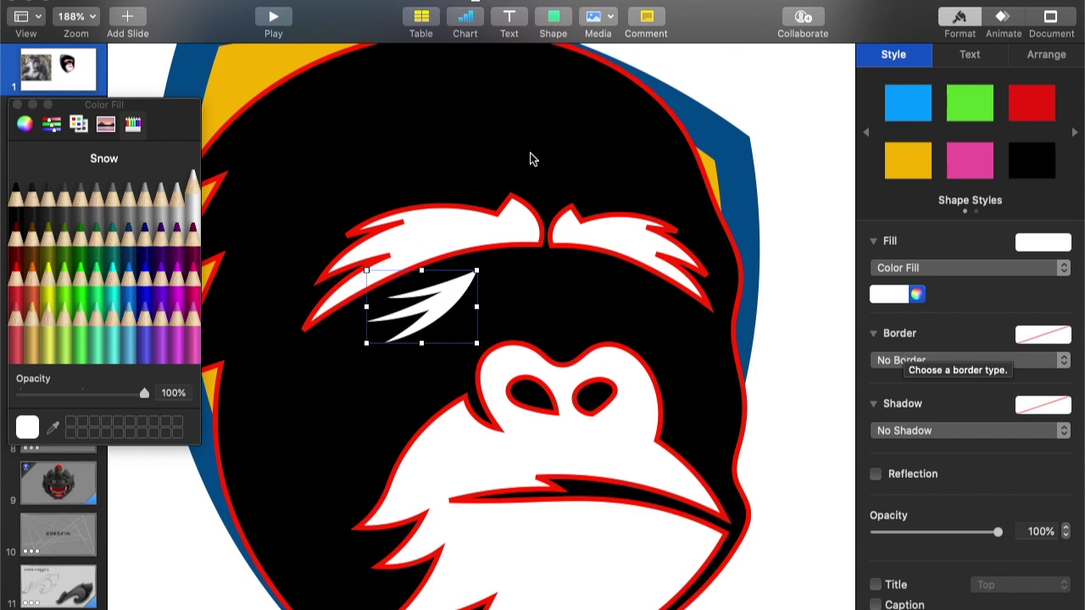
Insert another square, shrink it to fit between the brows and the nose, and fill it with Snow white
click(456, 297)
click(553, 16)
click(559, 158)
drag(481, 422, 482, 334)
drag(402, 301, 477, 300)
click(193, 199)
Make the white rectangle editable and reshape it into a jagged mark with notched sides above the nose
right_click(511, 308)
click(543, 532)
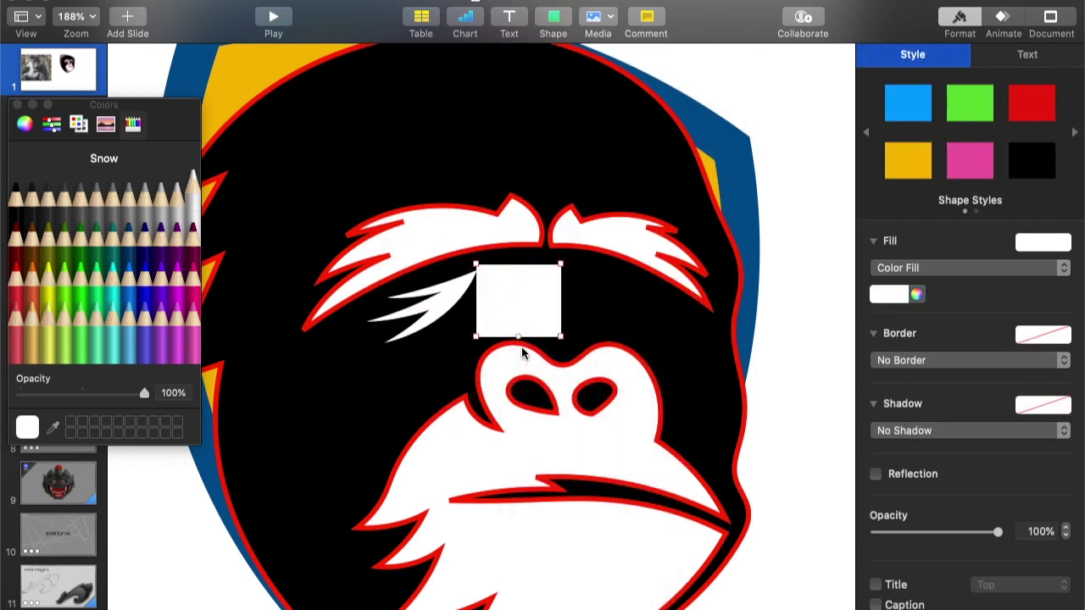
click(561, 337)
drag(561, 337, 586, 323)
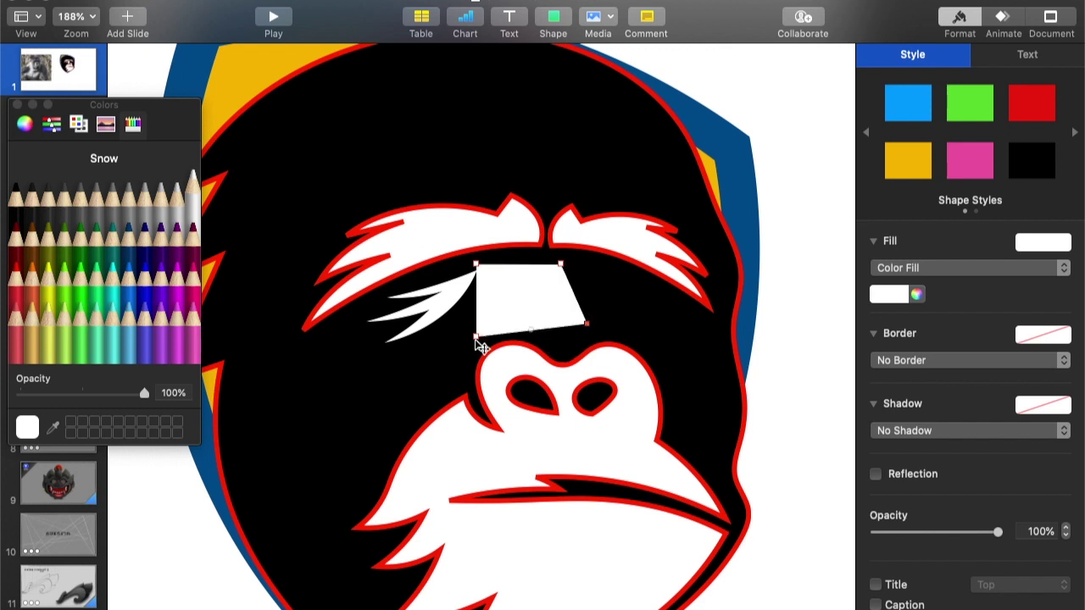
drag(475, 337, 481, 305)
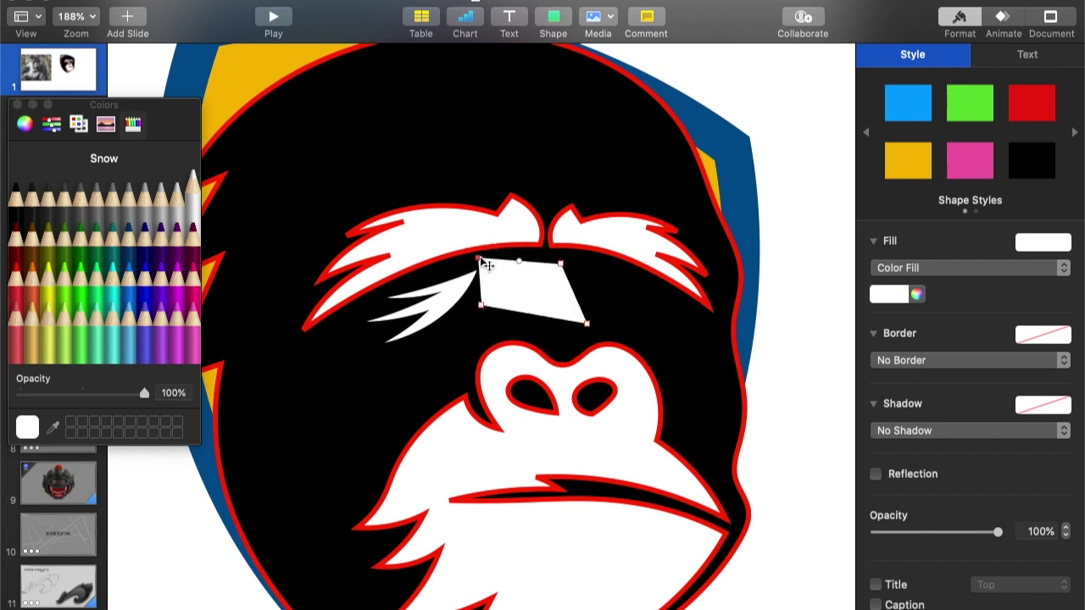
drag(483, 306, 465, 319)
click(551, 263)
drag(551, 261, 554, 254)
drag(586, 322, 450, 323)
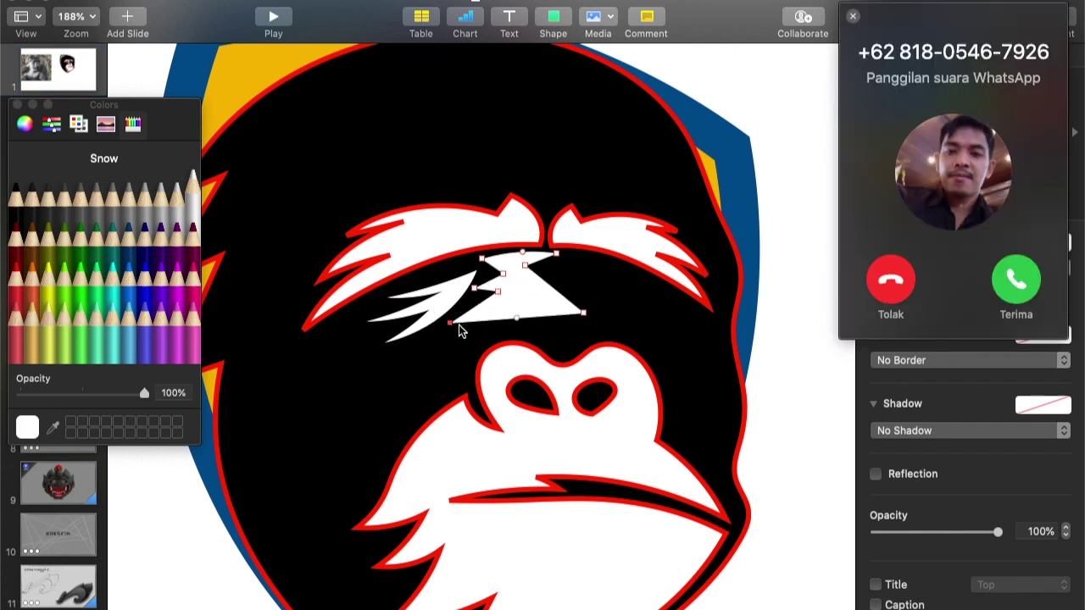
Answer the incoming WhatsApp voice call and end it
click(1014, 291)
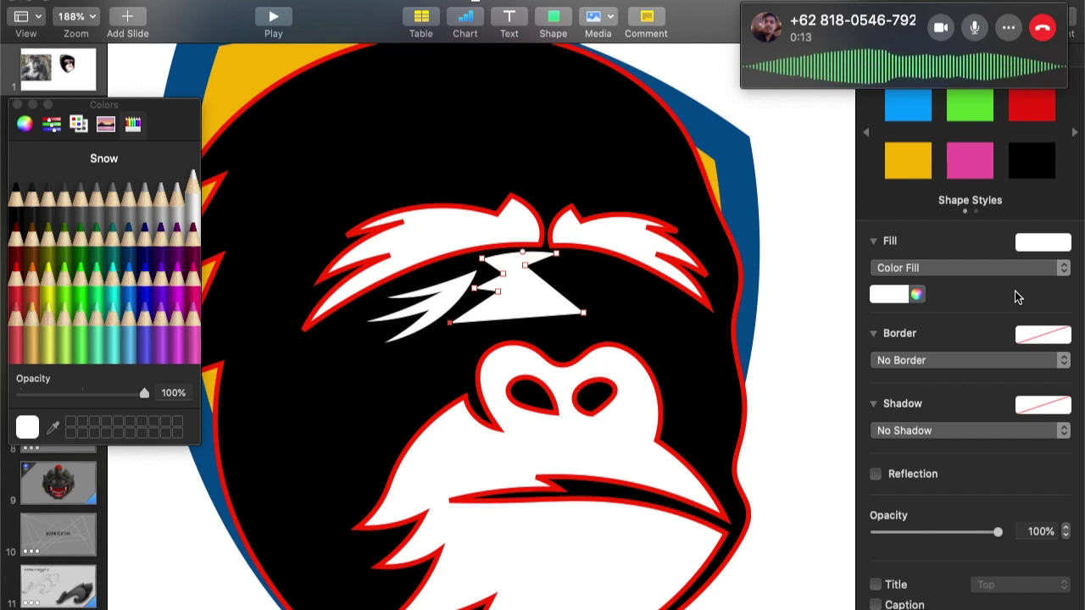
click(1043, 30)
Curve the lower edge of the white mark above the nose and refine its left strands and upper tips
drag(516, 318, 540, 306)
drag(449, 323, 451, 332)
drag(534, 305, 534, 308)
mouse_move(475, 289)
mouse_down()
mouse_move(464, 306)
mouse_move(491, 270)
mouse_move(489, 288)
mouse_move(505, 283)
mouse_move(468, 310)
mouse_move(480, 308)
mouse_up()
drag(555, 253, 556, 261)
drag(580, 301, 534, 300)
drag(556, 261, 521, 254)
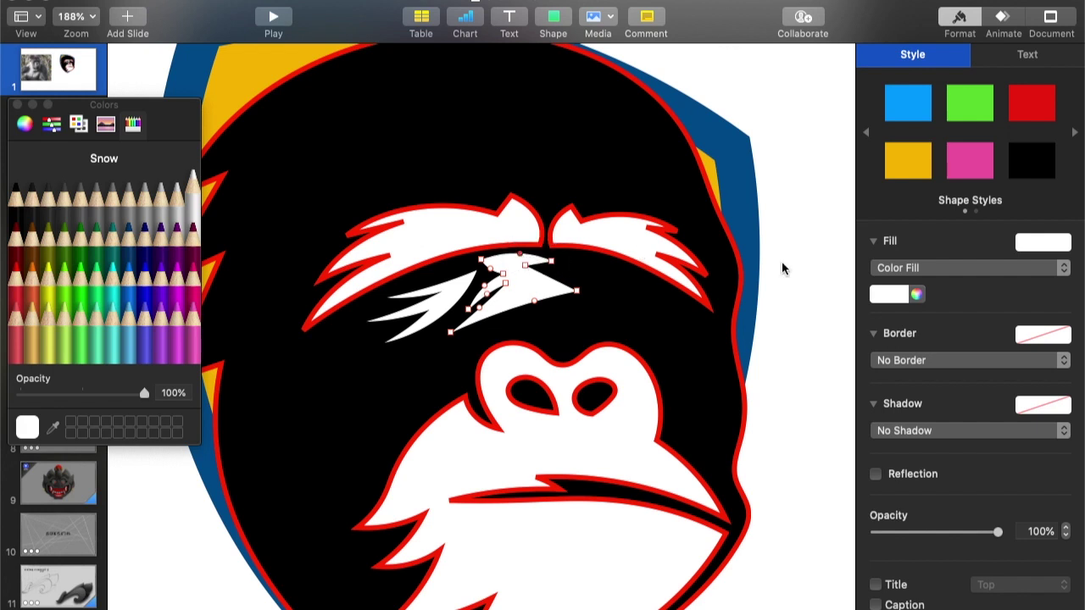
Reopen the centre mark's points for editing, adjust its upper-left strand and move the mark right between the eyes
click(781, 261)
click(525, 269)
right_click(524, 284)
click(580, 510)
drag(490, 268, 477, 261)
drag(494, 266, 551, 301)
key(Escape)
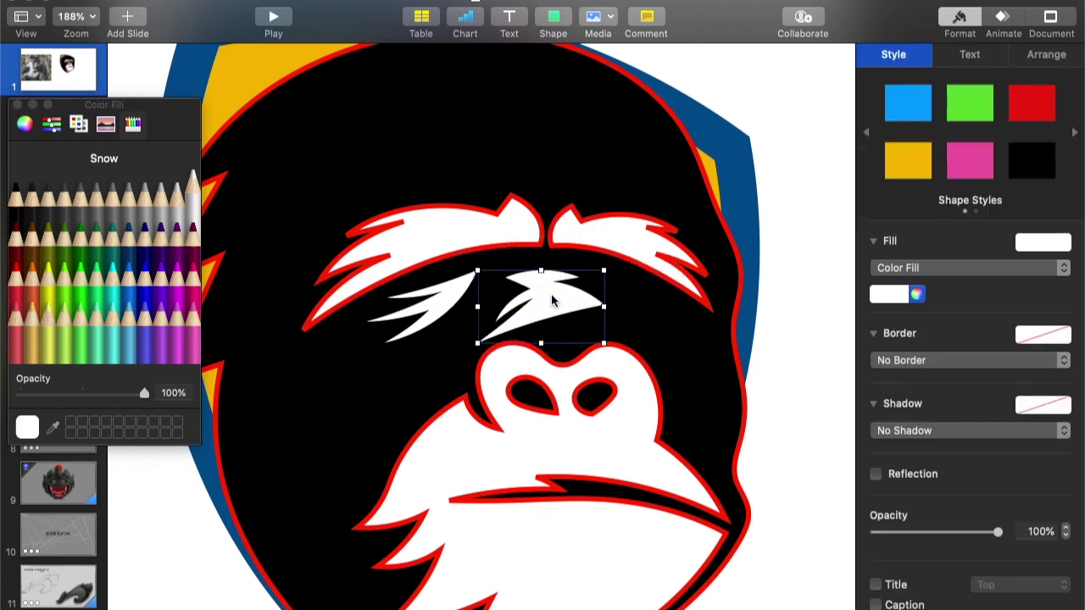
click(794, 161)
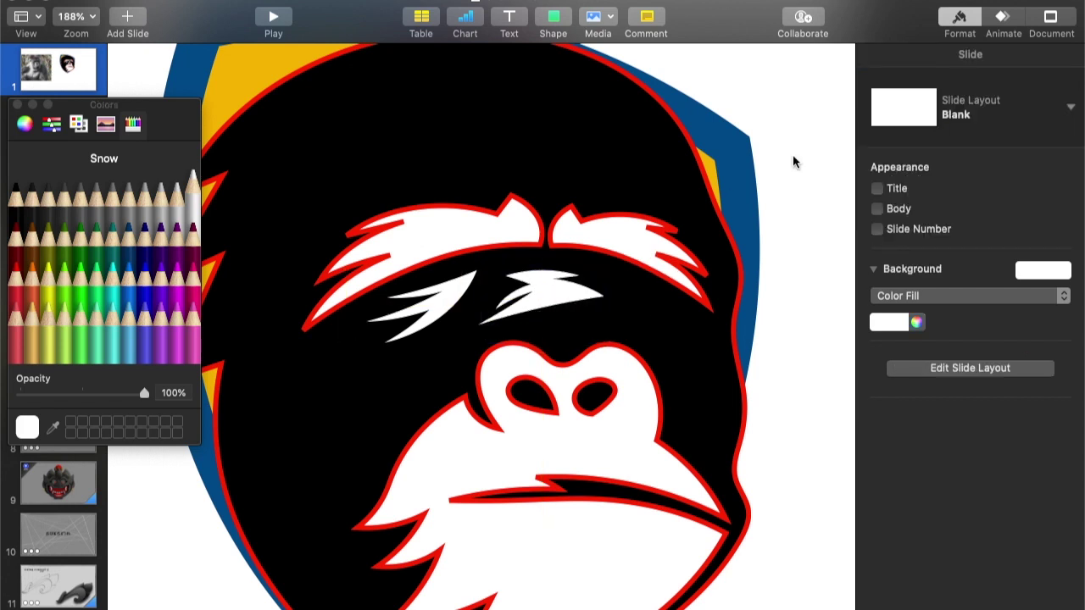
Select the left feathered mark and the centre mark together and move them slightly lower on the face
click(436, 295)
shift+click(551, 289)
mouse_move(550, 289)
mouse_down()
mouse_move(553, 304)
mouse_move(553, 292)
mouse_move(459, 314)
mouse_move(550, 302)
mouse_up()
Duplicate the left feathered mark, flip the copy horizontally and move it beneath the right eyebrow
click(451, 319)
key(super+d)
click(1046, 55)
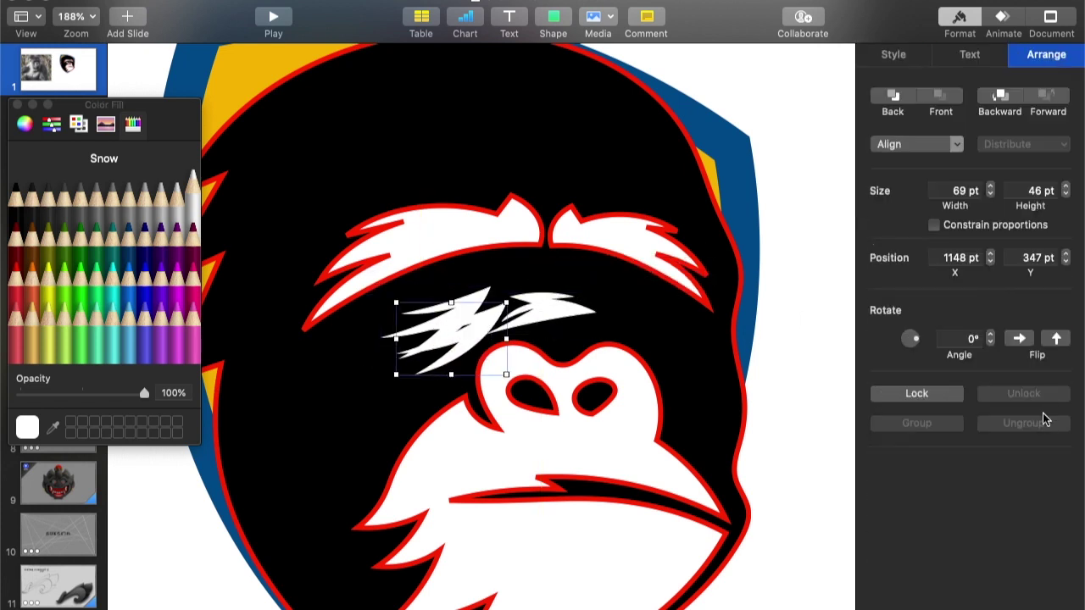
click(1019, 338)
drag(460, 343, 585, 314)
Fit the centre mark between the side marks and resize the mirrored mark to 60 by 36 pt
click(545, 317)
mouse_move(485, 314)
mouse_down()
mouse_move(495, 315)
mouse_move(480, 308)
mouse_up()
drag(618, 318, 611, 310)
drag(575, 279, 639, 294)
drag(630, 330, 623, 315)
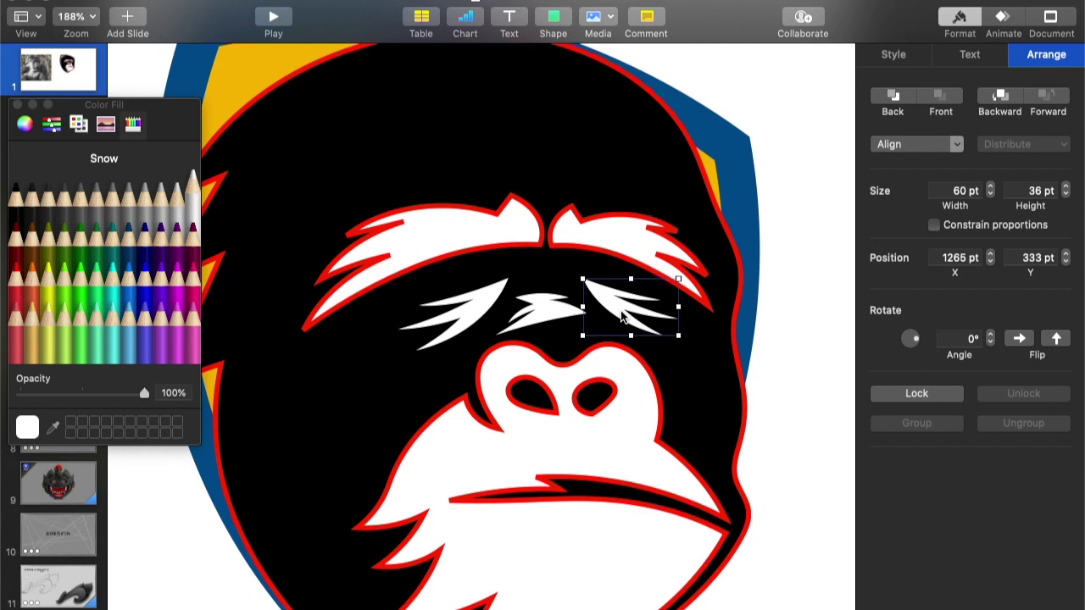
click(790, 303)
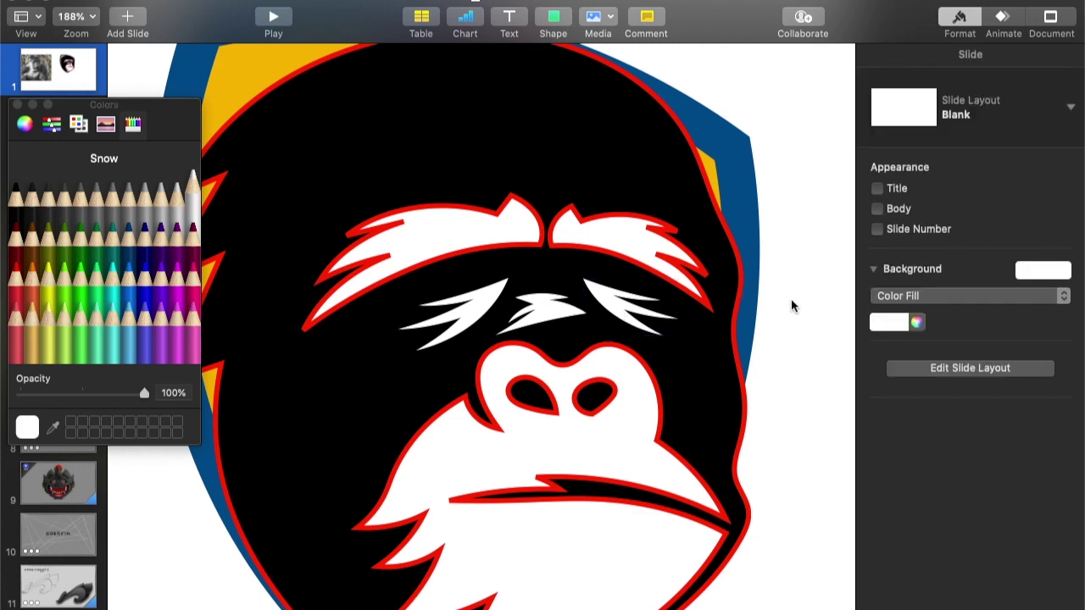
Reposition the white marks beneath the brows, placing the mirrored right mark at X 1265 pt, Y 343 pt
scroll(587, 303, down, 5)
scroll(587, 304, up, 2)
click(703, 195)
drag(702, 192, 710, 205)
click(743, 197)
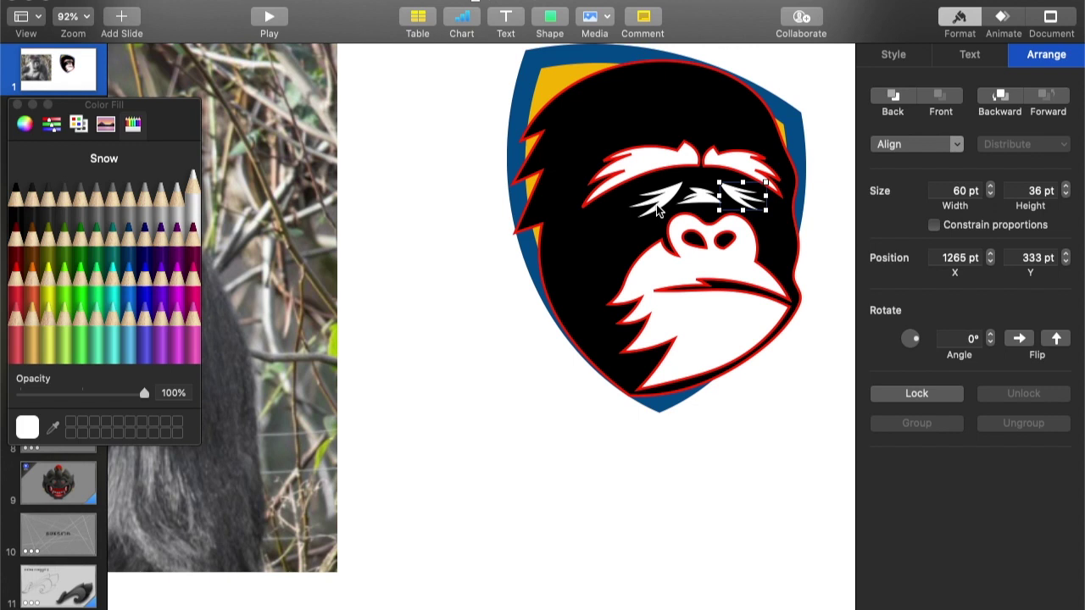
mouse_move(651, 205)
mouse_down()
mouse_move(647, 215)
mouse_move(738, 218)
mouse_move(655, 208)
mouse_up()
click(740, 200)
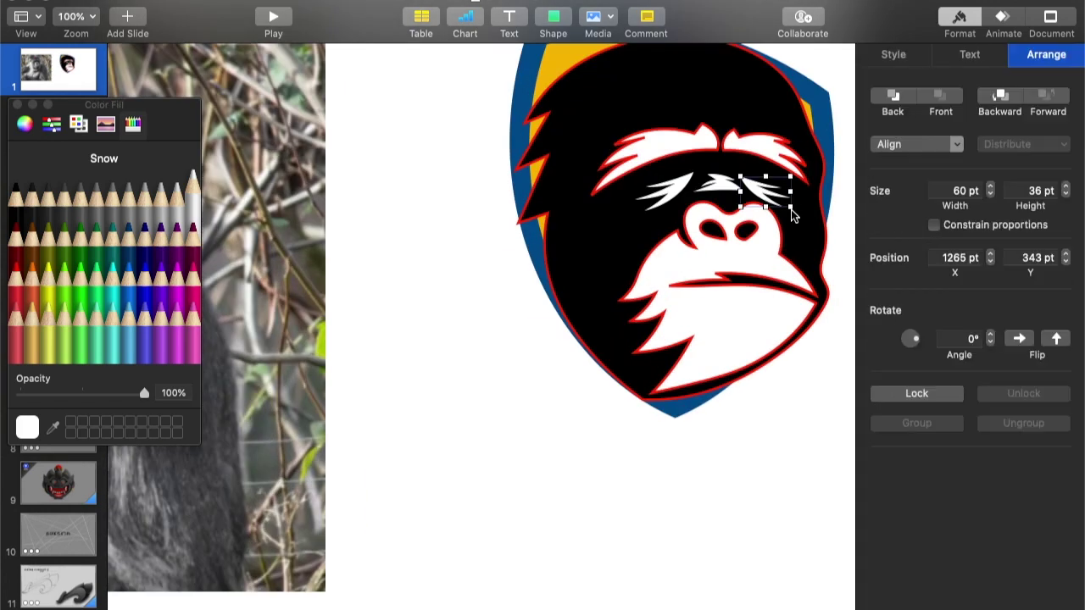
Shrink the left and right feathered marks and move the left one closer to the nose bridge
drag(785, 211, 763, 200)
click(663, 202)
drag(664, 211, 665, 204)
mouse_move(666, 197)
mouse_down()
mouse_move(644, 189)
mouse_move(678, 192)
mouse_up()
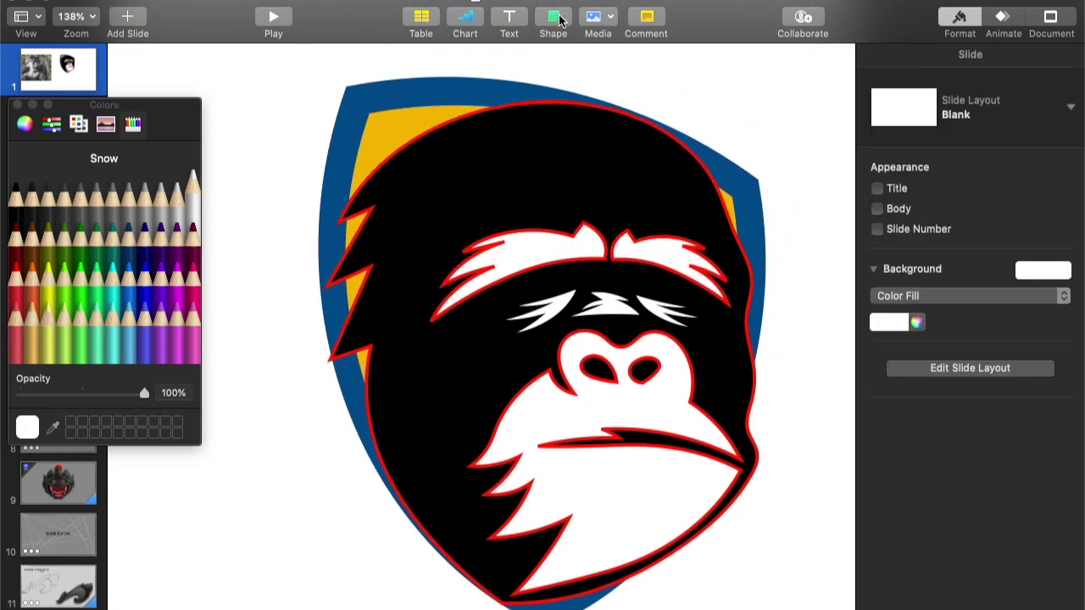
Insert a square shape, make it editable and form it into a yellow teardrop-shaped eye about 19 by 10 pt
click(553, 16)
click(688, 153)
drag(539, 285, 482, 355)
right_click(462, 339)
click(509, 569)
drag(433, 392, 462, 360)
click(515, 370)
click(908, 160)
Rotate and duplicate the yellow eye to place one beneath each brow, setting the right one to 24° at X 1277 pt, Y 332 pt
click(1032, 55)
click(992, 335)
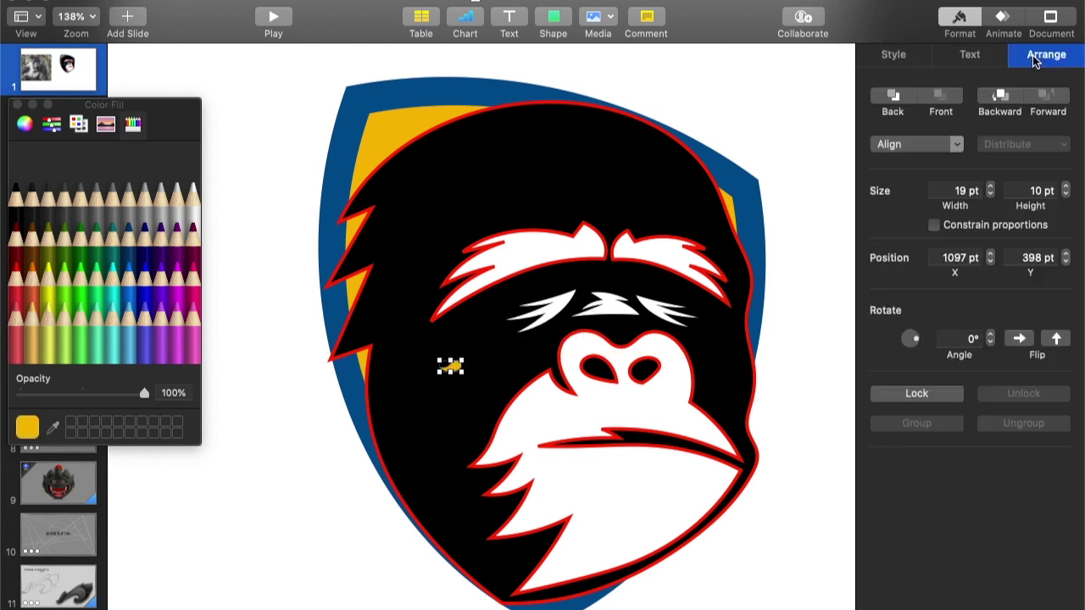
click(989, 342)
drag(449, 366, 674, 253)
scroll(559, 284, down, 2)
key(super+d)
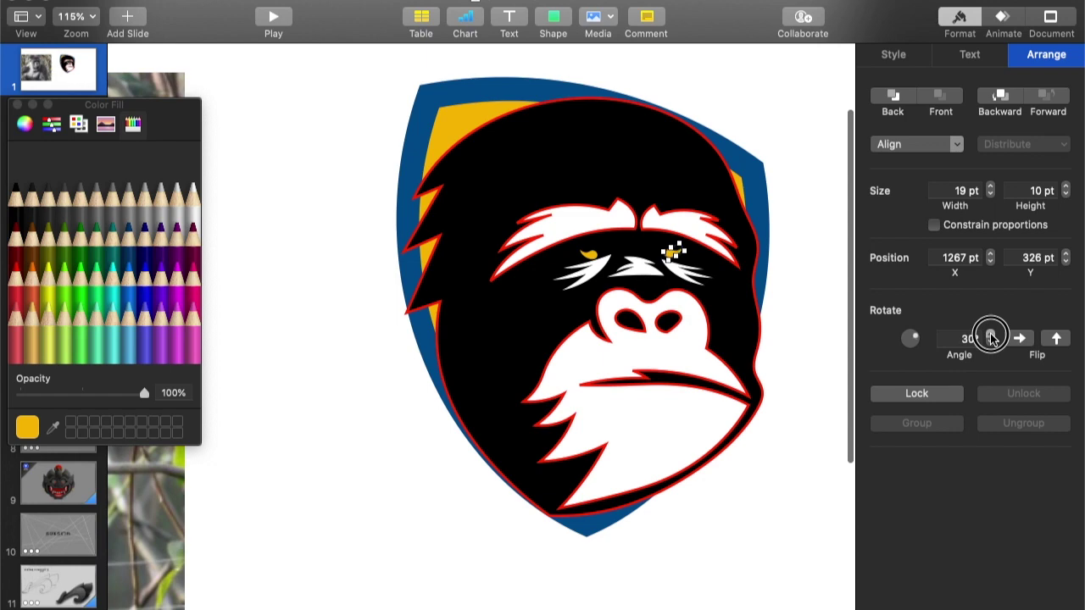
click(992, 341)
drag(674, 249, 678, 261)
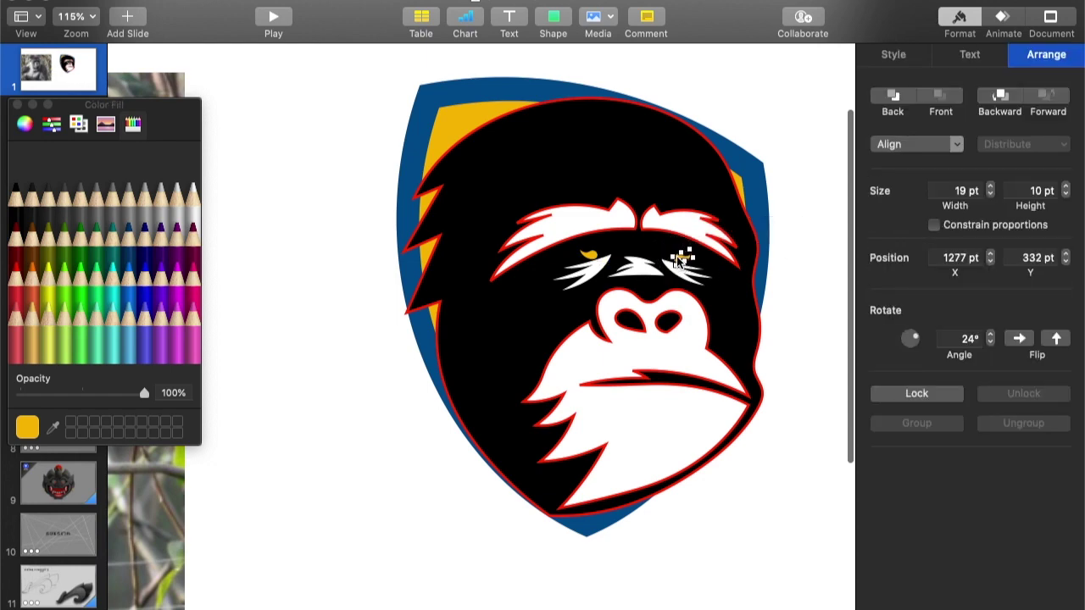
Edit the points of both yellow eyes so that each one tapers toward its outer corner
click(768, 307)
scroll(823, 310, down, 3)
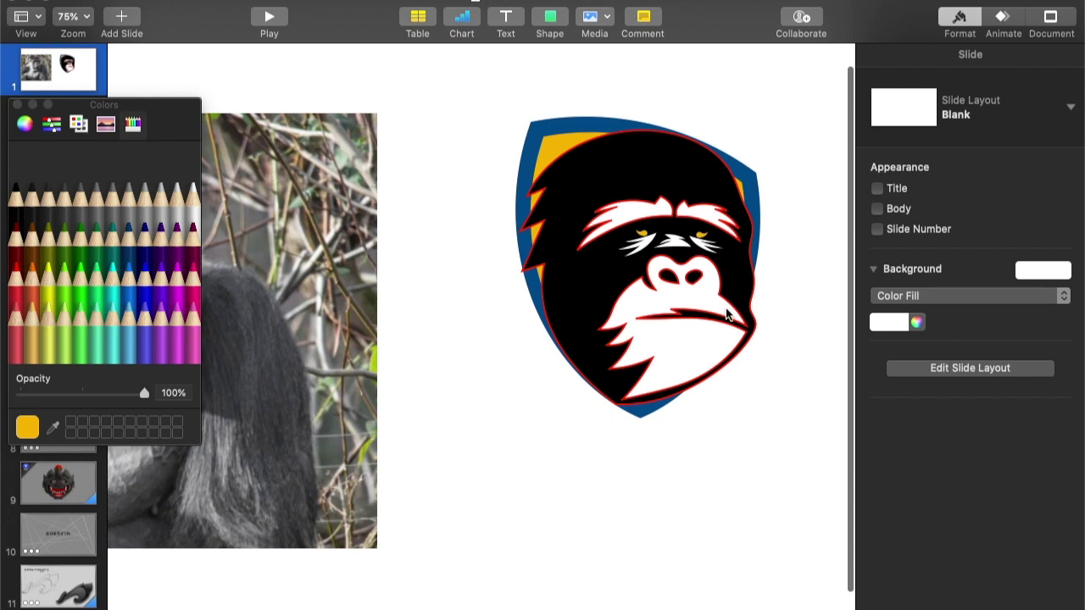
click(701, 235)
scroll(701, 233, up, 5)
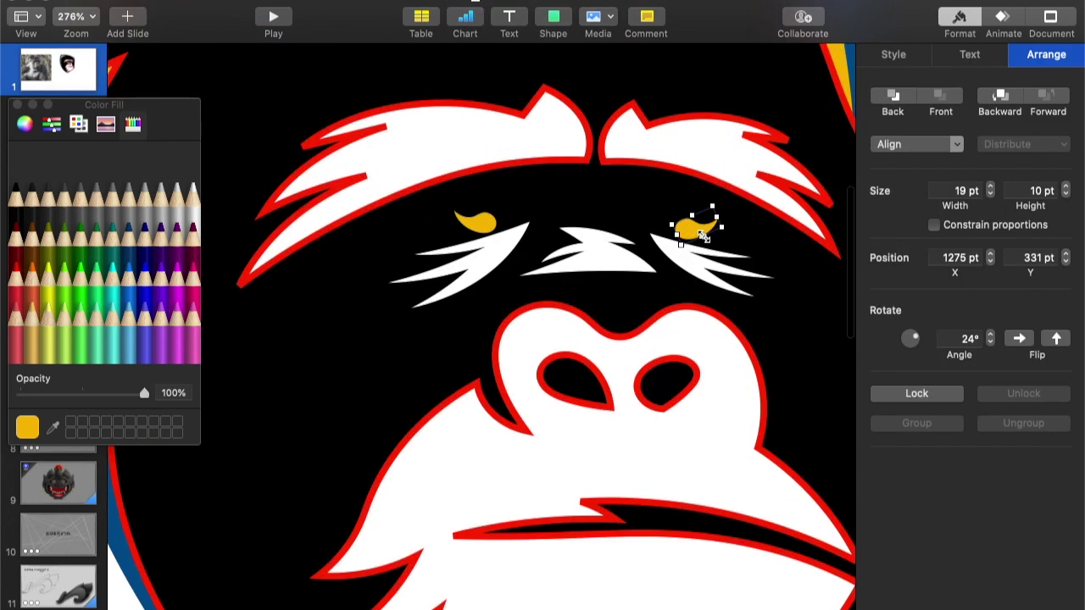
double_click(699, 228)
drag(718, 219, 694, 225)
right_click(458, 218)
click(515, 446)
drag(434, 211, 456, 219)
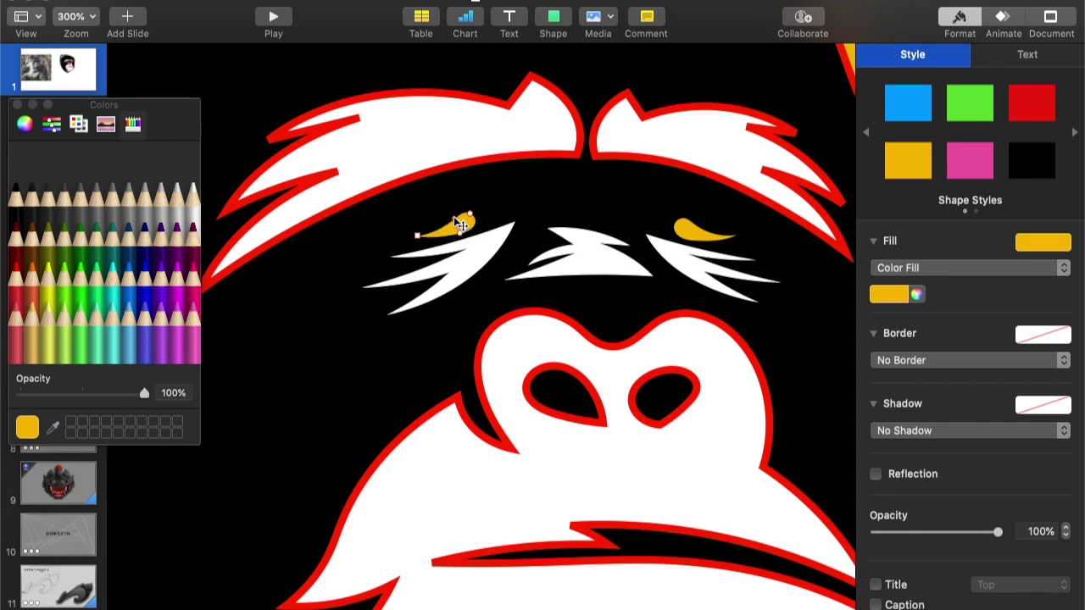
scroll(665, 295, down, 5)
click(753, 455)
scroll(753, 455, down, 3)
Remove the red borders from the muzzle, brows and under-brow marks and fill them with Tin grey
click(688, 246)
shift+click(632, 244)
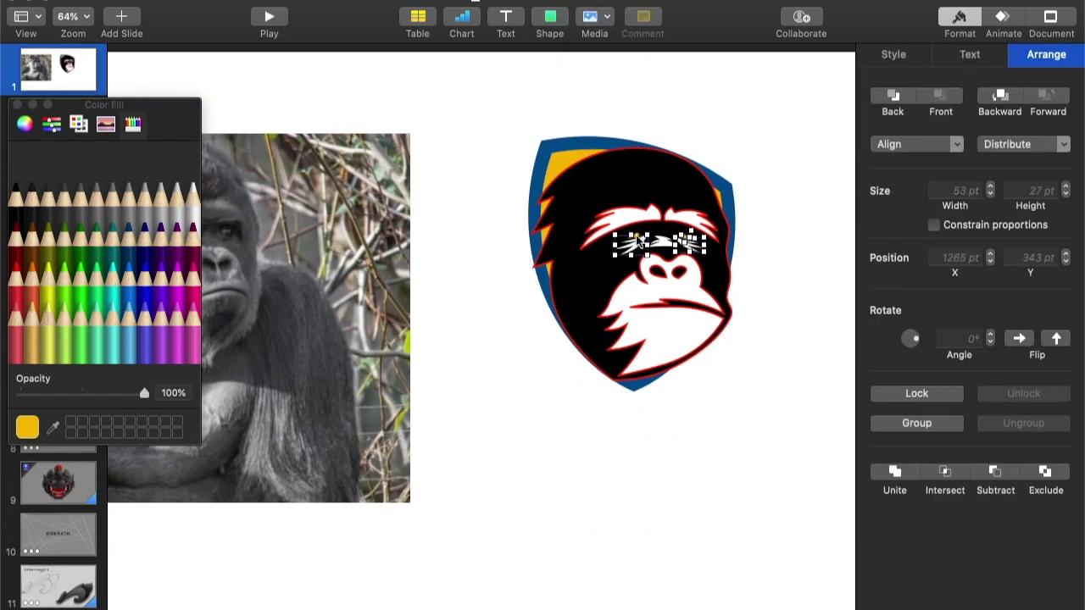
click(671, 352)
click(896, 56)
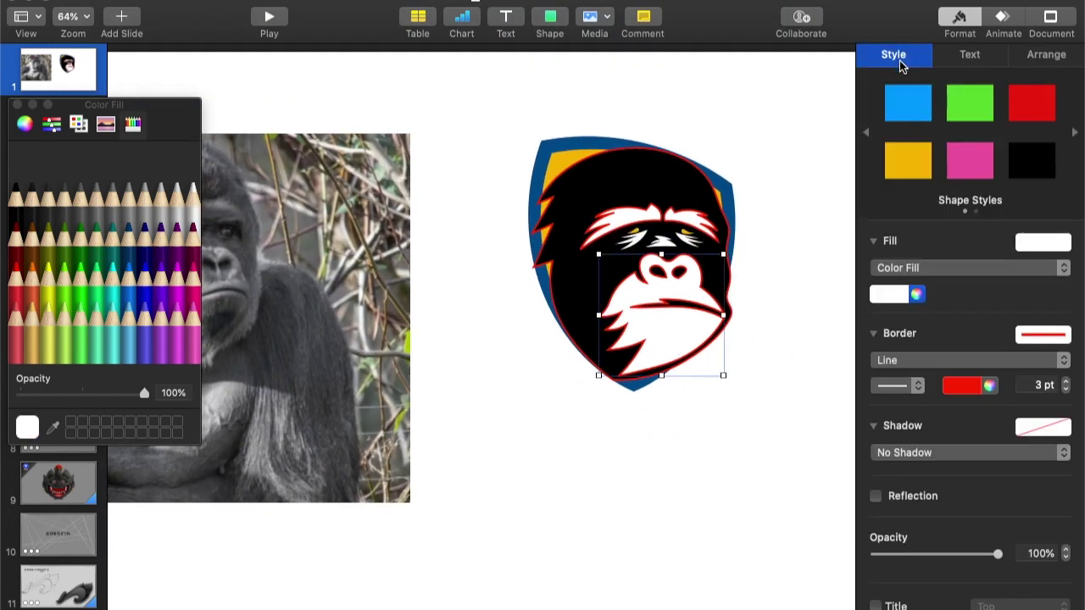
shift+click(668, 245)
shift+click(629, 243)
shift+click(688, 242)
click(964, 361)
click(910, 361)
click(932, 361)
click(932, 358)
click(95, 193)
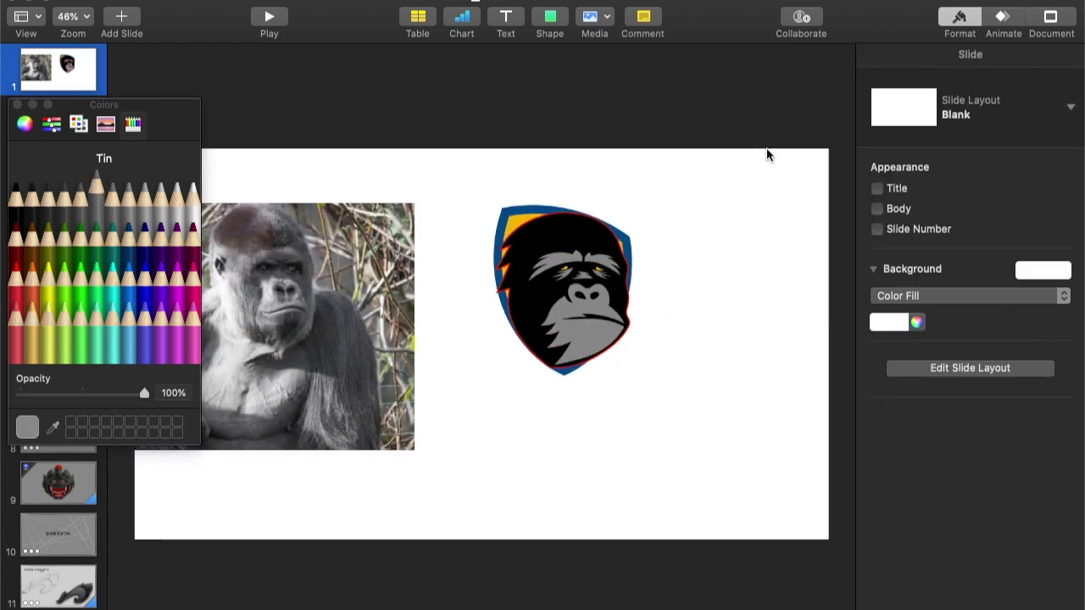
Remove the red border from the black head shape
scroll(634, 386, up, 3)
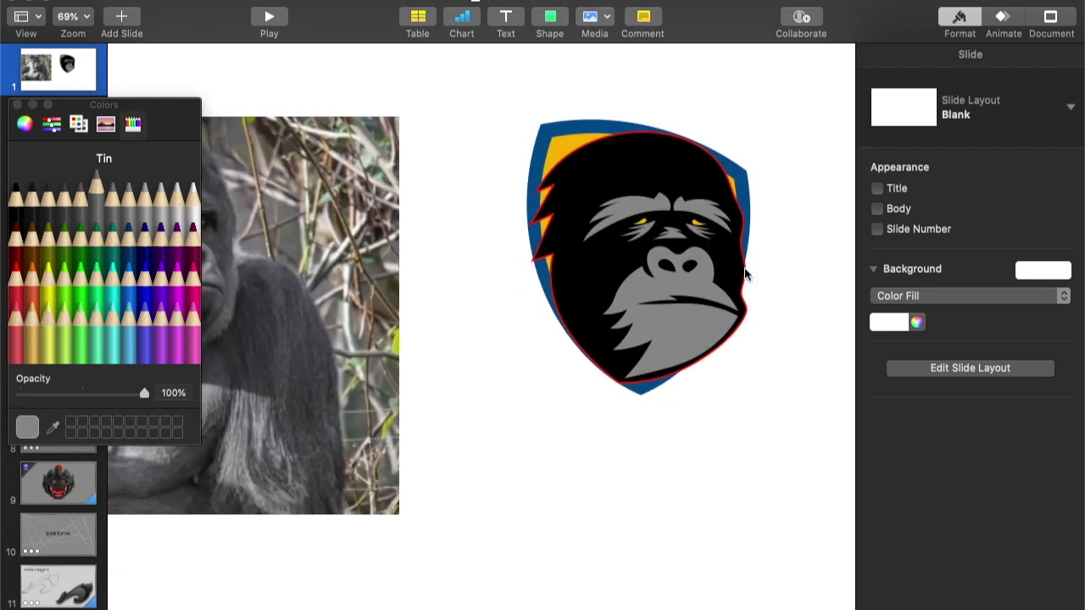
click(744, 273)
click(965, 360)
click(965, 343)
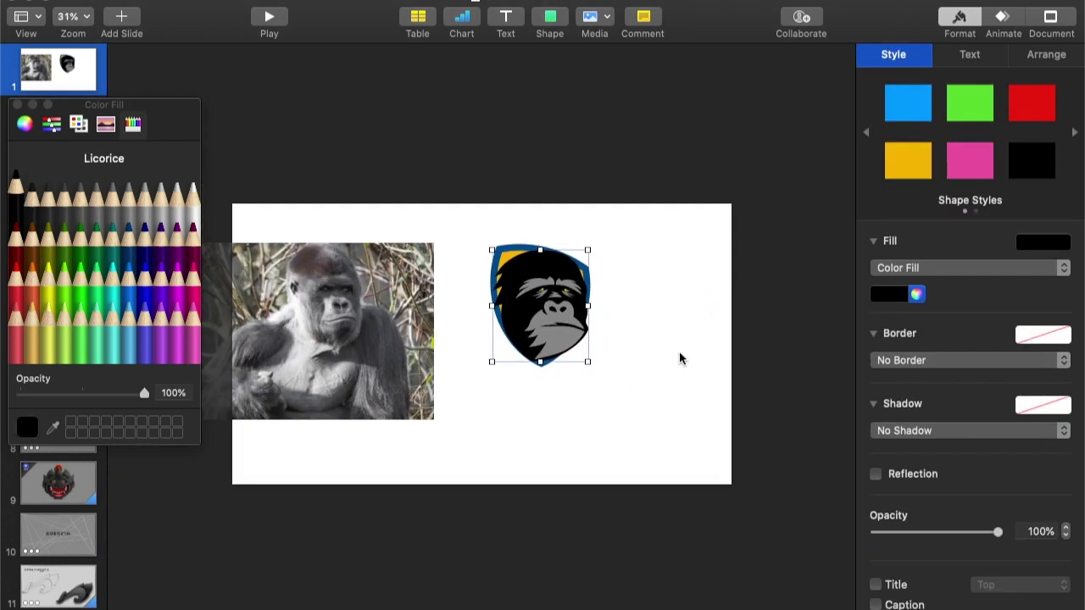
click(725, 391)
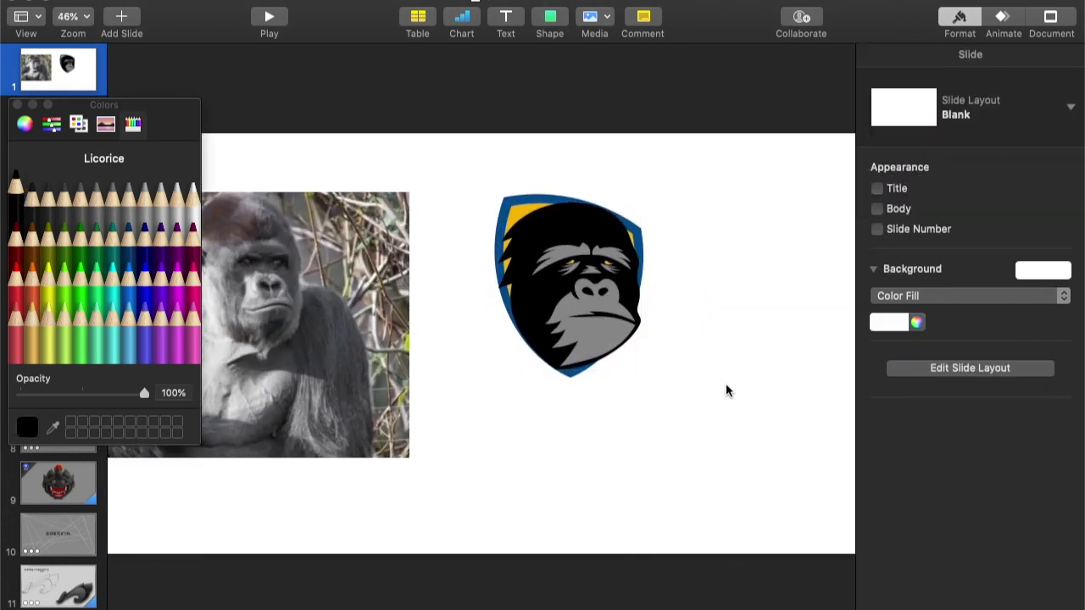
Insert a square, make it editable and reshape it into a thin crescent highlight along the head's upper right edge
scroll(601, 230, up, 6)
click(549, 18)
click(550, 162)
drag(490, 332, 625, 198)
right_click(625, 199)
click(651, 418)
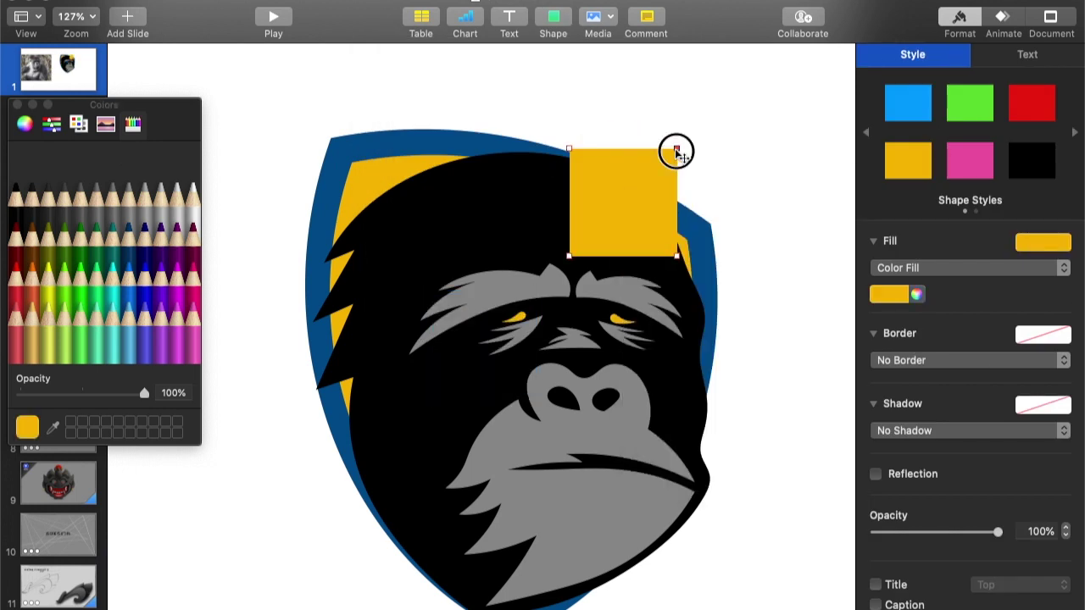
drag(677, 151, 638, 202)
drag(677, 257, 687, 285)
drag(571, 257, 630, 206)
mouse_move(568, 148)
mouse_down()
mouse_move(569, 167)
mouse_move(553, 159)
mouse_up()
drag(687, 287, 686, 295)
Fill the crescent highlight with orange using the colour wheel
click(28, 328)
click(915, 295)
click(30, 317)
click(916, 294)
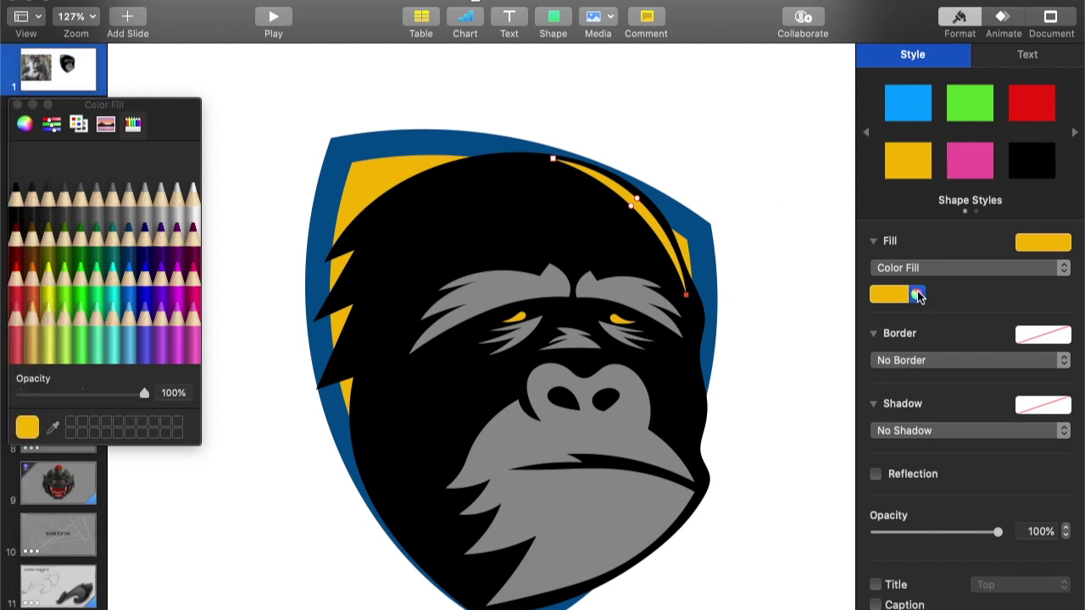
click(27, 328)
click(24, 124)
drag(154, 213, 164, 200)
click(634, 141)
Select the brows, eyes and under-brow marks together and nudge them slightly to the right
click(628, 342)
shift+click(519, 314)
shift+click(525, 279)
key(Right)
key(Right)
key(Right)
key(Right)
key(Right)
key(Right)
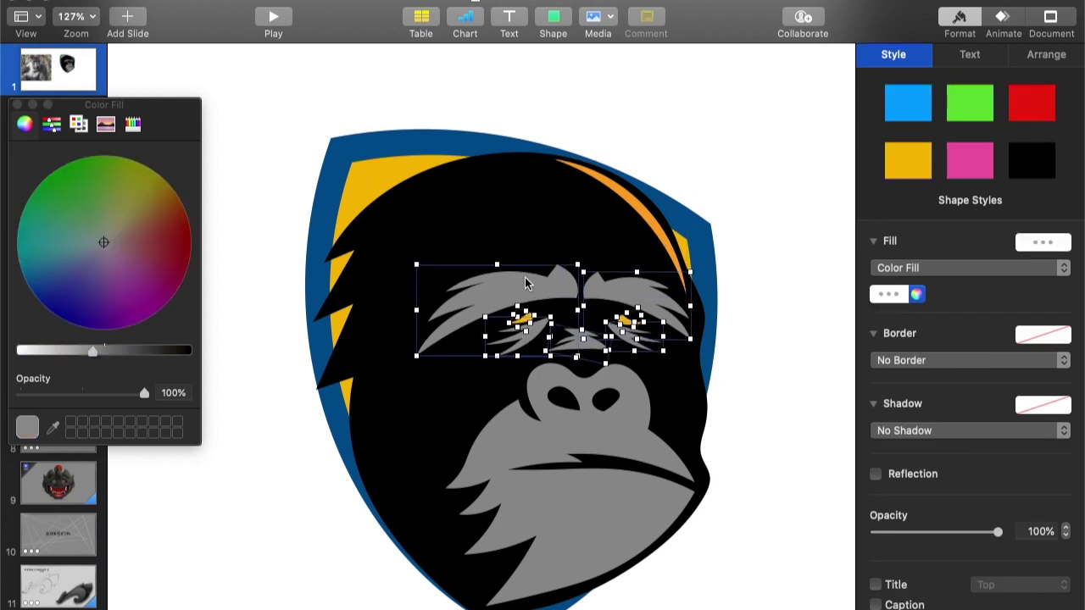
click(778, 317)
scroll(778, 317, down, 5)
scroll(778, 320, up, 3)
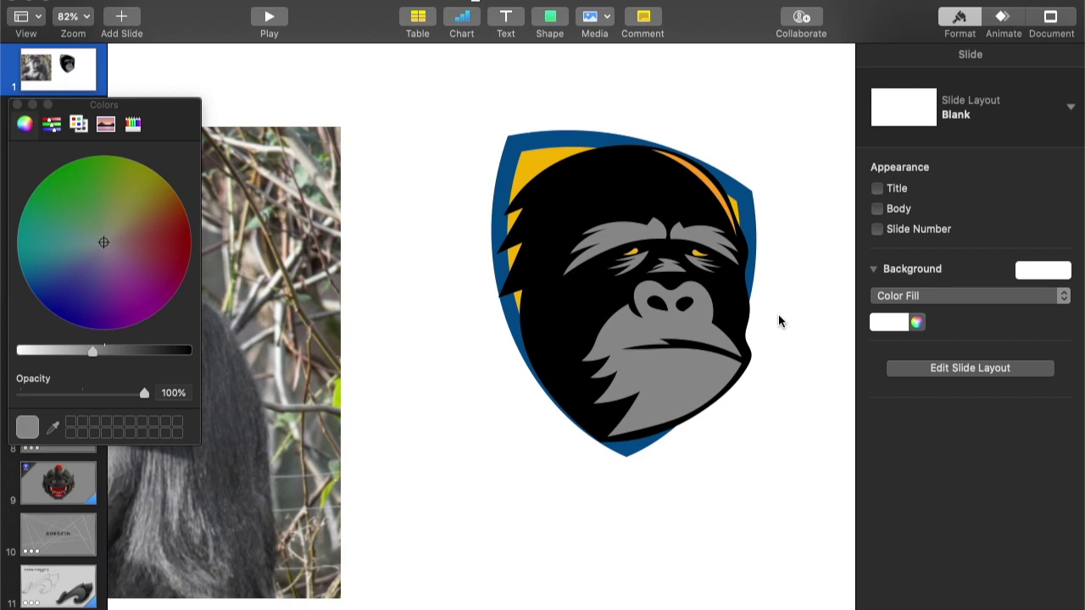
Edit the orange crescent's points, extending its upper end toward the crown and refining its lower tip
right_click(695, 174)
click(729, 396)
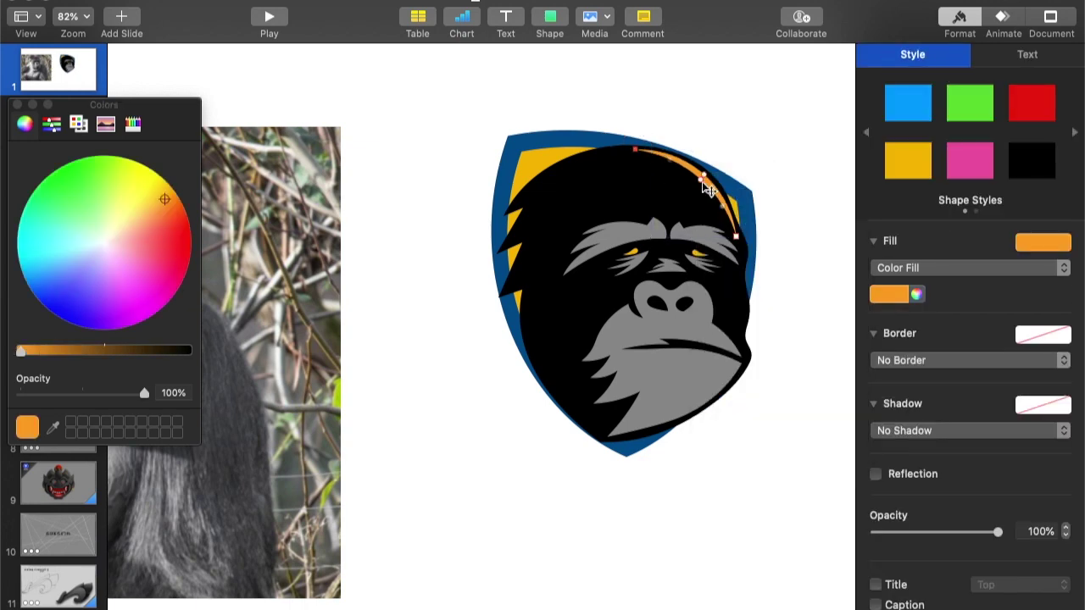
scroll(731, 216, up, 5)
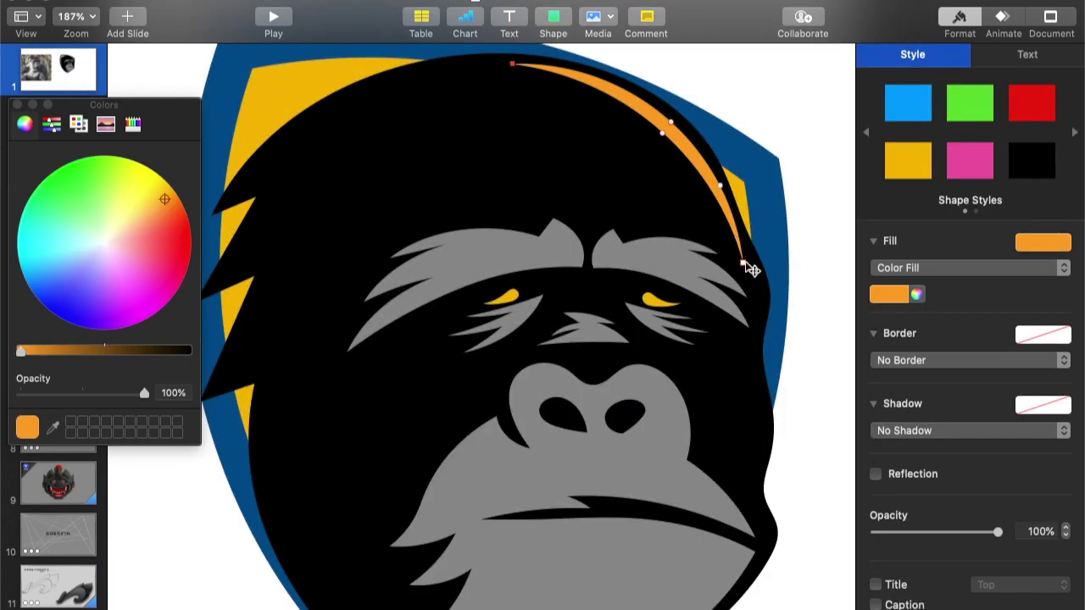
click(761, 97)
Duplicate the orange crescent, move the copy inward on the forehead and rotate it to 30°
click(685, 141)
key(super+d)
drag(687, 143, 626, 151)
click(1047, 56)
click(990, 335)
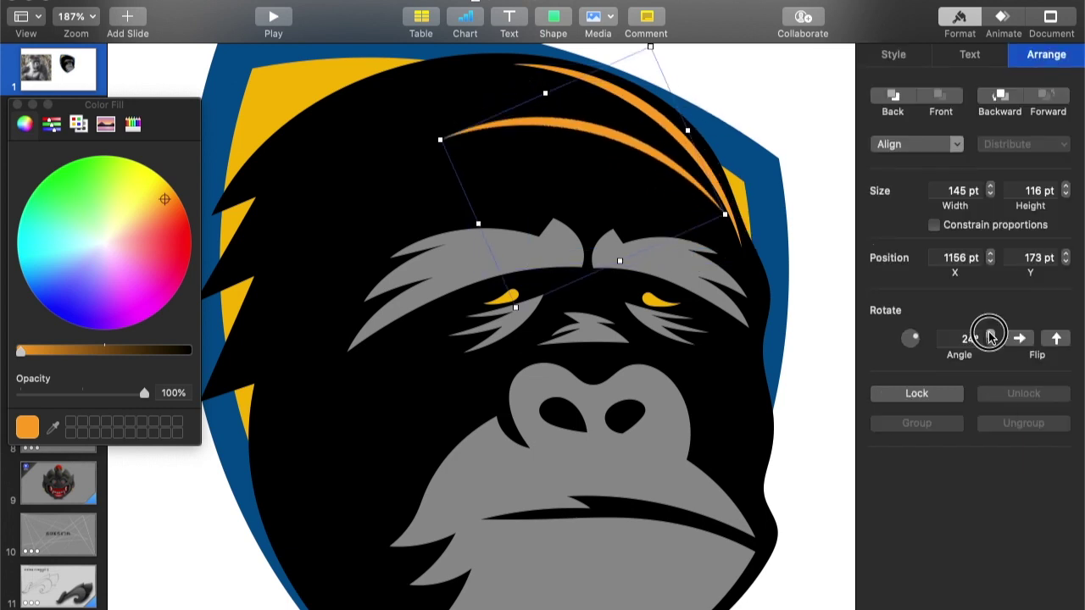
Shrink the rotated copy into a short hair strand branching off the main crescent and refine its end points
drag(439, 153, 581, 153)
drag(662, 148, 653, 135)
drag(664, 88, 664, 101)
drag(657, 148, 660, 142)
drag(578, 142, 594, 134)
right_click(634, 135)
click(688, 361)
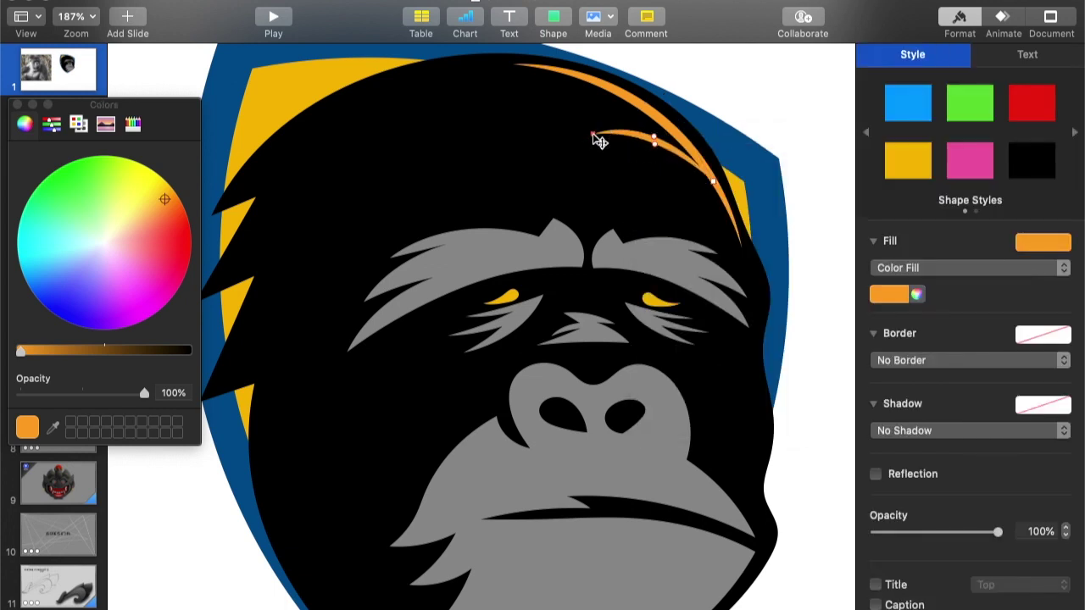
Add two copies of the short orange strand above it, placing the topmost at X 1208 pt, Y 166 pt
click(642, 80)
click(668, 150)
drag(669, 150, 650, 119)
drag(576, 105, 639, 71)
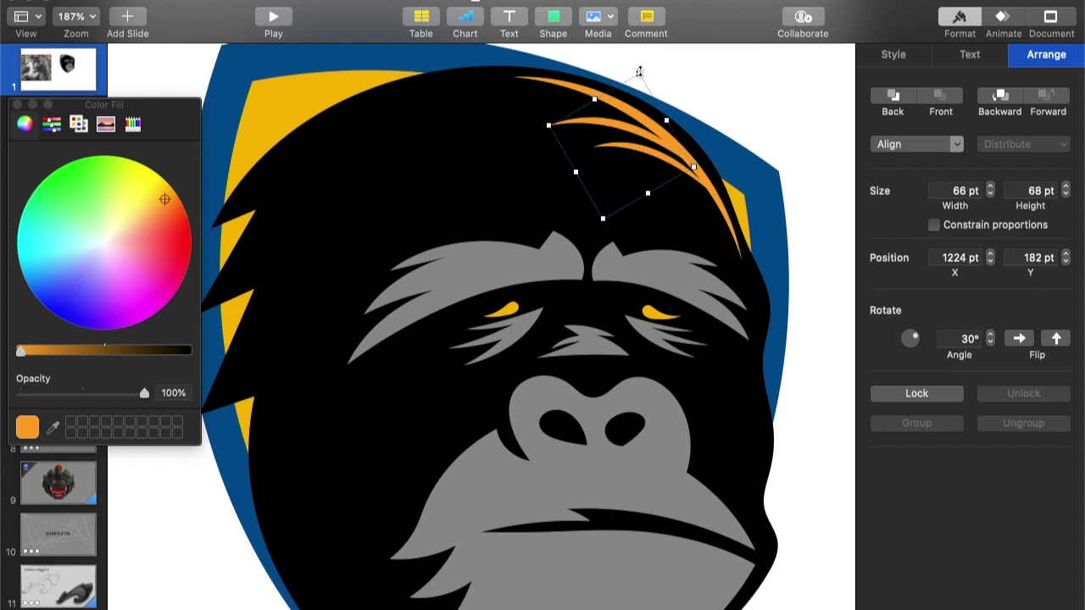
drag(618, 127, 591, 100)
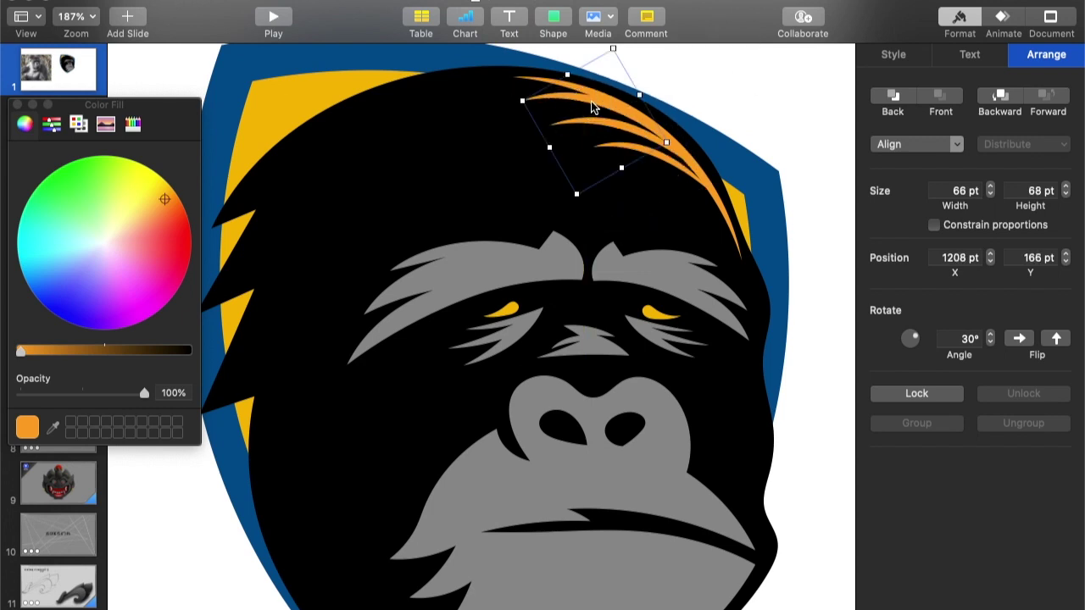
Edit the main orange crescent's points to extend its upper tip further left along the crown
right_click(539, 80)
click(597, 311)
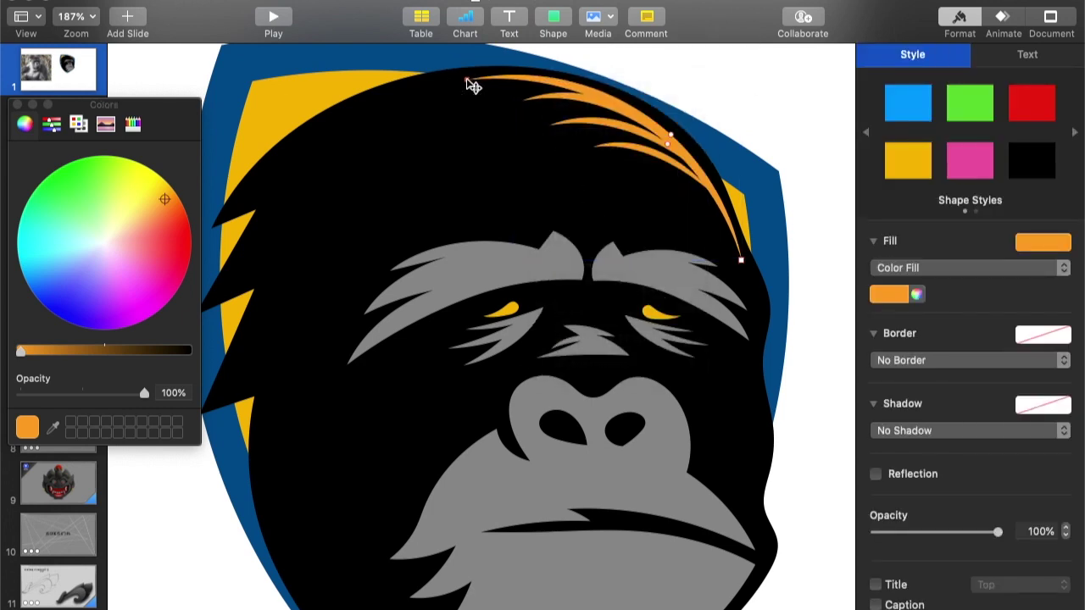
click(791, 80)
scroll(791, 80, down, 5)
scroll(791, 80, right, 2)
Apply the black shape style to the outer blue shield
click(728, 157)
click(893, 55)
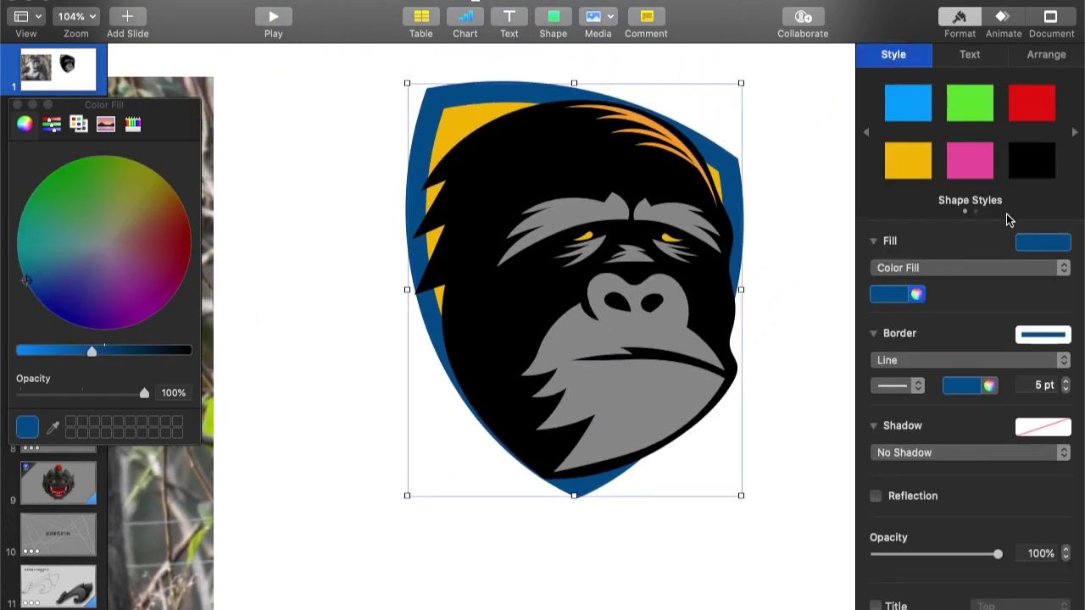
click(1042, 165)
click(796, 144)
Fill the inner yellow shield with the orange sampled from the hair strands
click(476, 117)
click(51, 427)
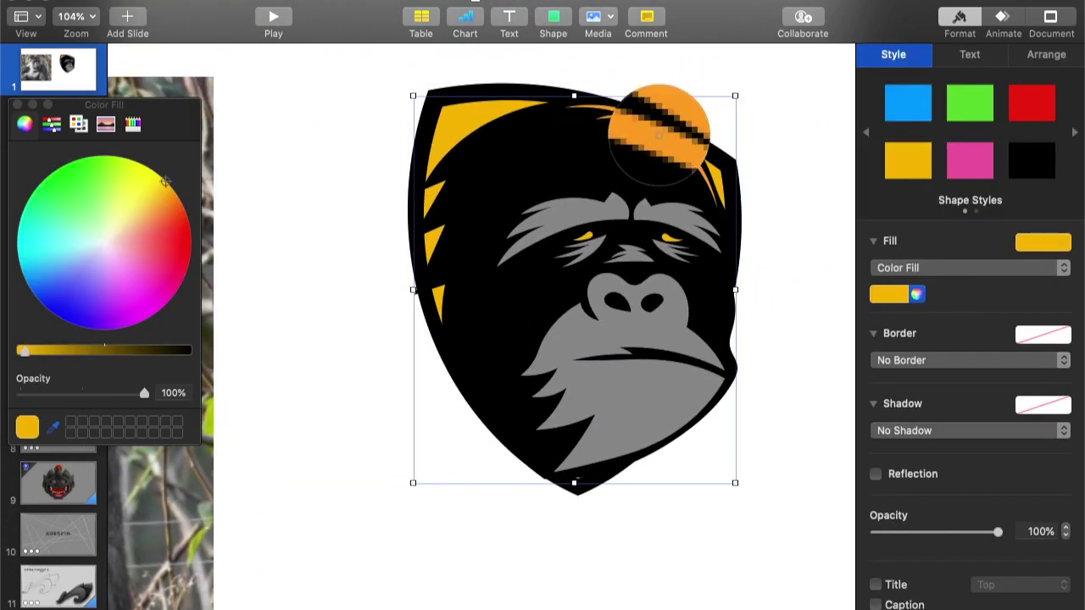
click(658, 135)
click(785, 165)
scroll(785, 164, down, 5)
scroll(680, 348, up, 4)
Fill both yellow eyes with the orange sampled from the inner shield
click(625, 210)
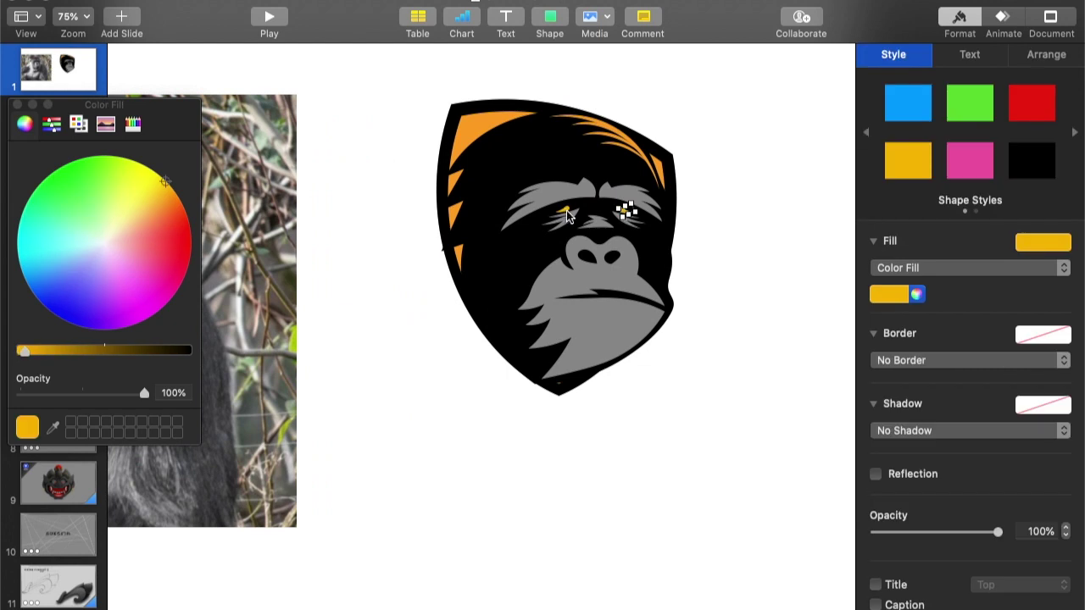
click(53, 426)
click(475, 123)
click(700, 305)
scroll(729, 377, down, 3)
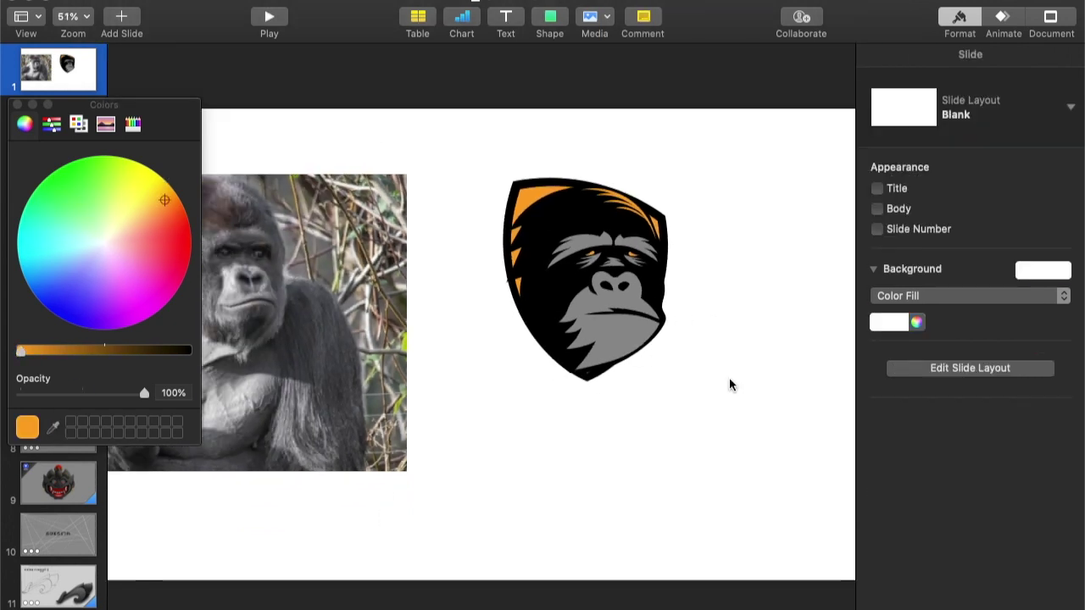
Rotate and reposition the left under-eye mark, and rotate the left eye to 323°
click(590, 262)
click(1048, 56)
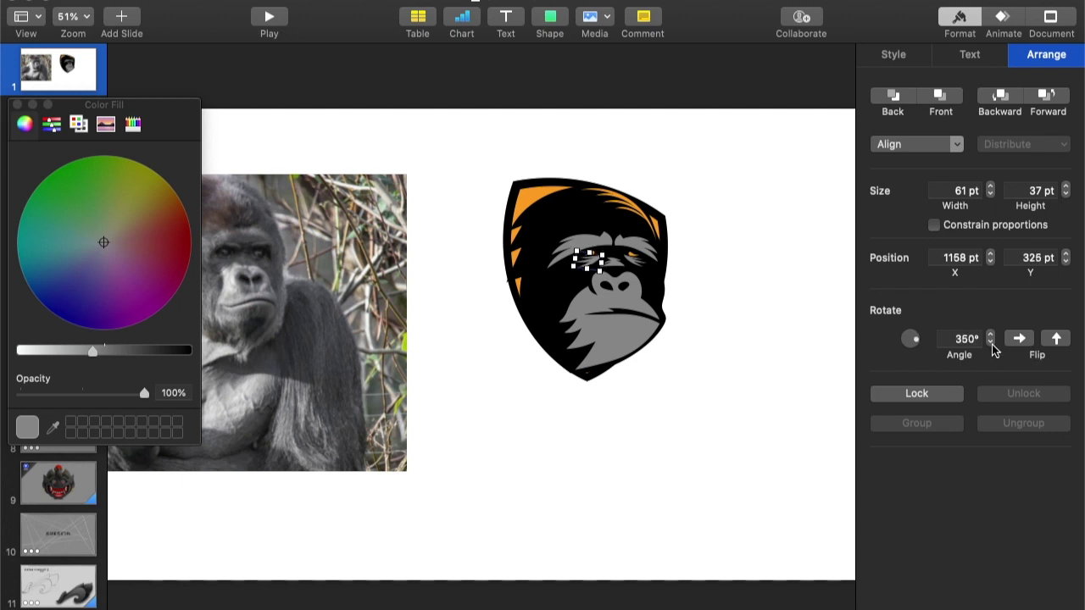
click(990, 344)
scroll(641, 300, up, 5)
drag(531, 207, 534, 212)
click(524, 195)
click(990, 343)
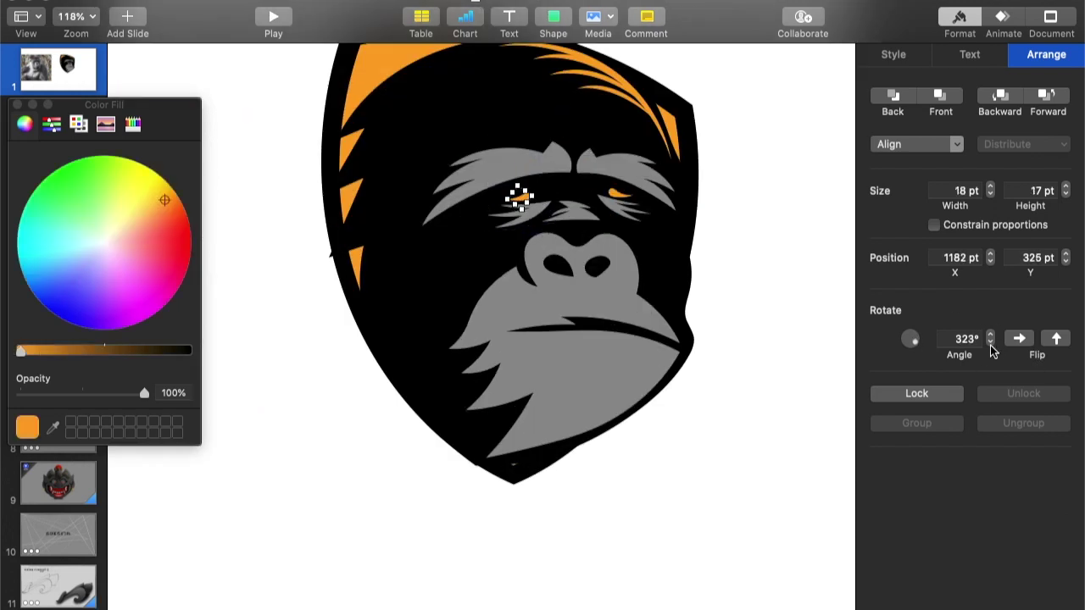
Rotate the right eye to 39° along with its under-eye mark, and adjust the grey centre mark above the nose
key(Tab)
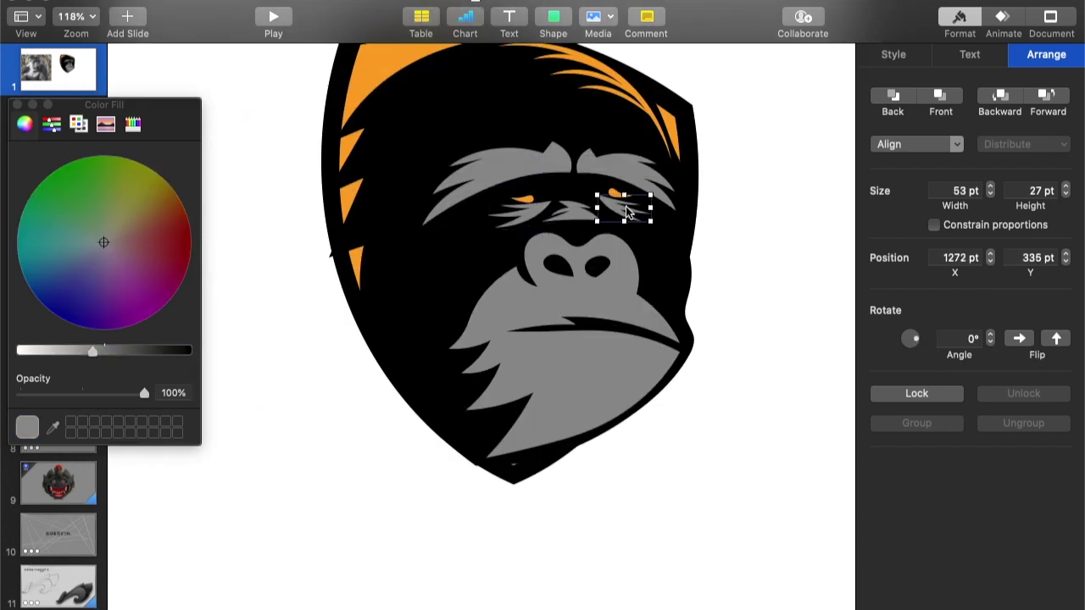
click(991, 335)
key(Tab)
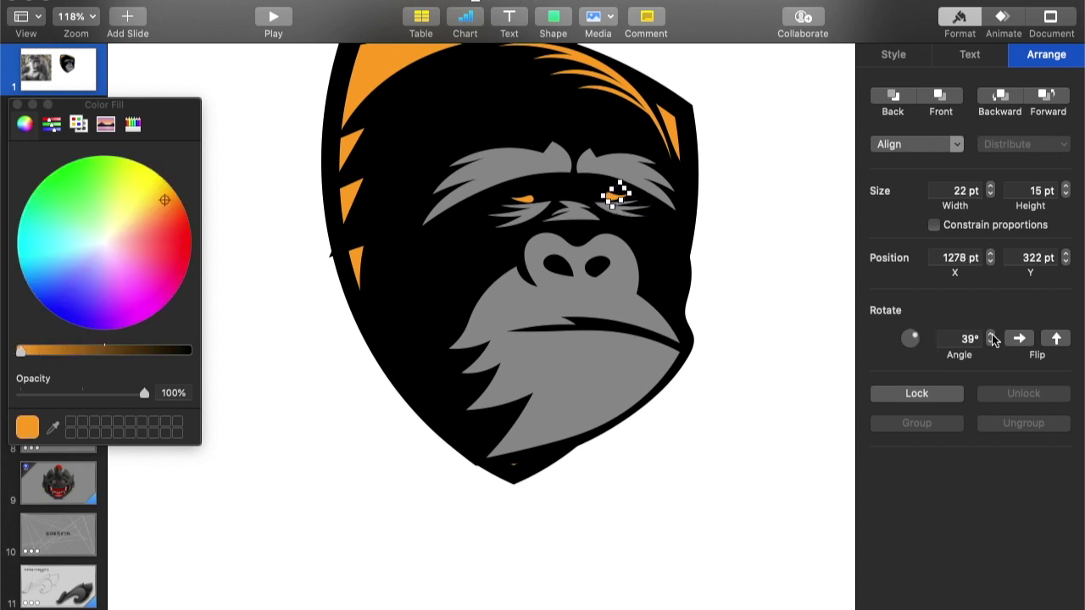
drag(575, 208, 577, 210)
click(726, 232)
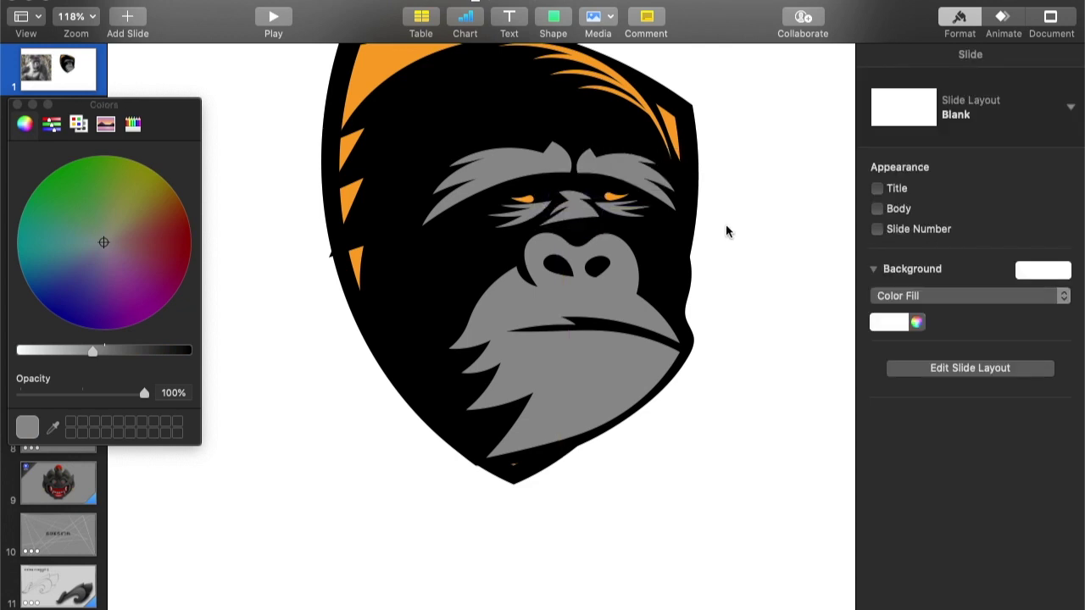
Make the grey muzzle shape editable and reposition its points at the right corner of the mouth
scroll(726, 233, down, 5)
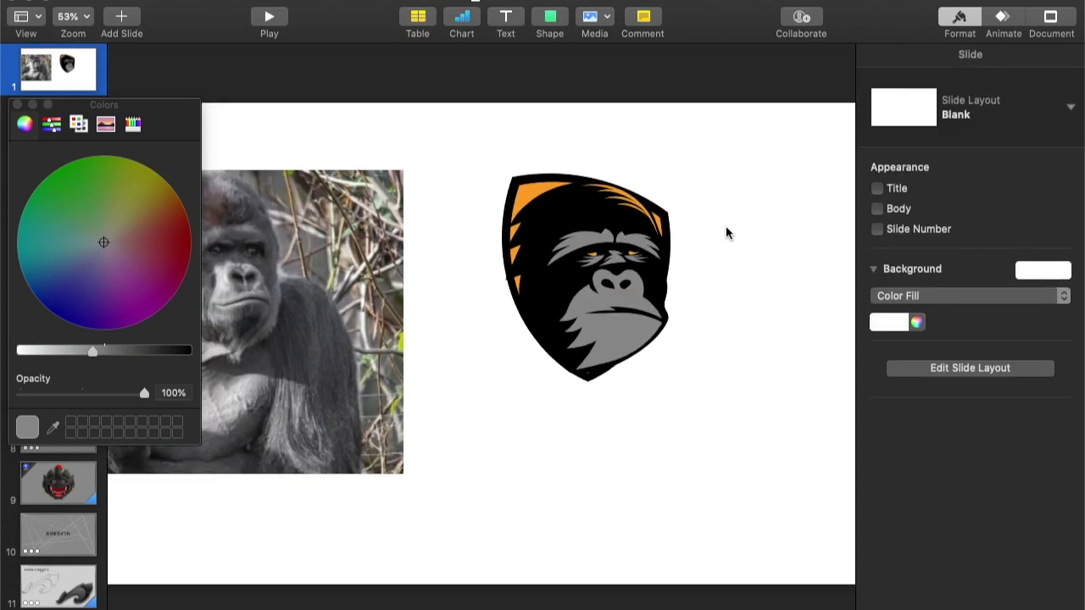
click(621, 331)
right_click(621, 331)
click(685, 557)
scroll(692, 348, up, 5)
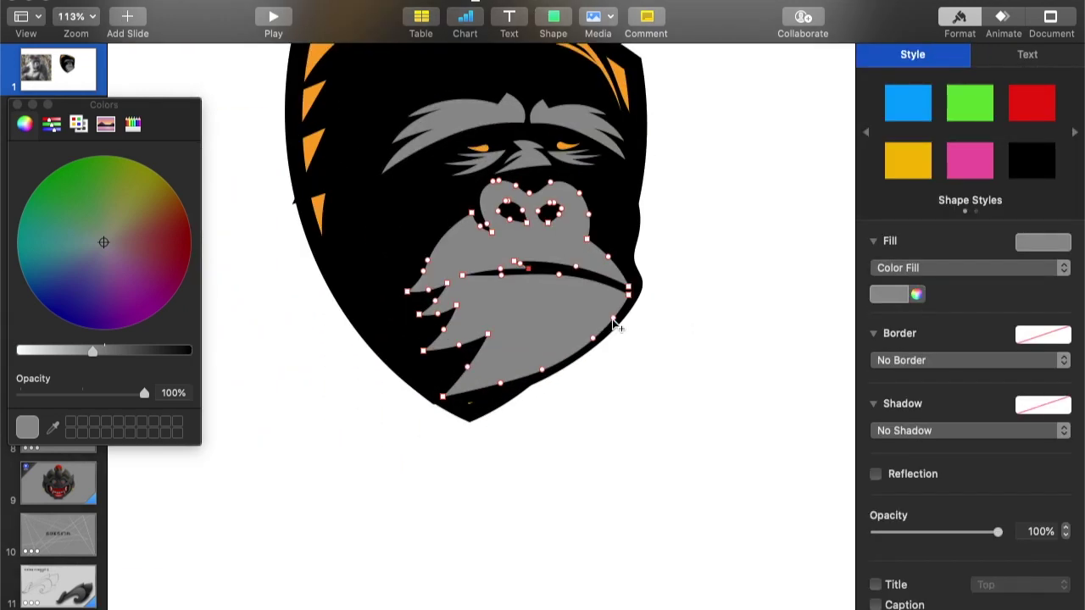
click(632, 302)
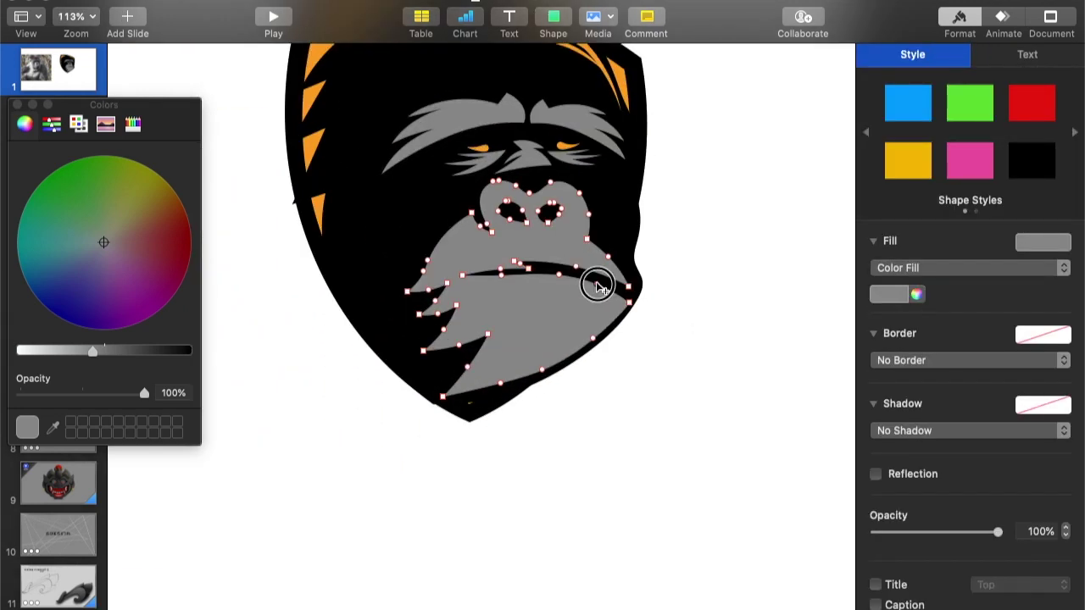
drag(628, 284, 608, 322)
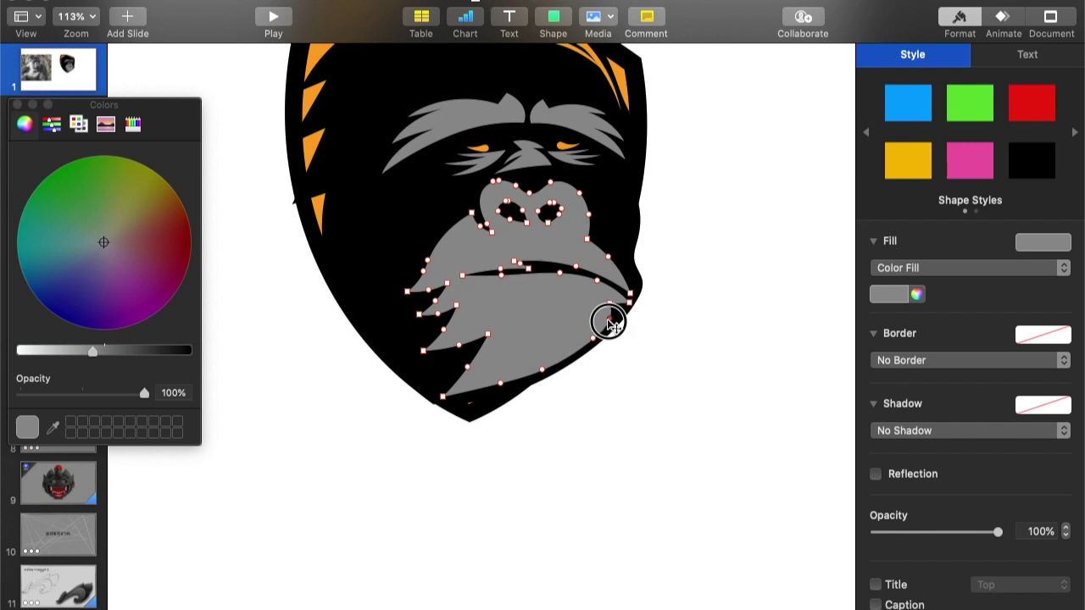
Reshape the grey chin edge just below the right mouth corner by adding and moving its points
click(629, 304)
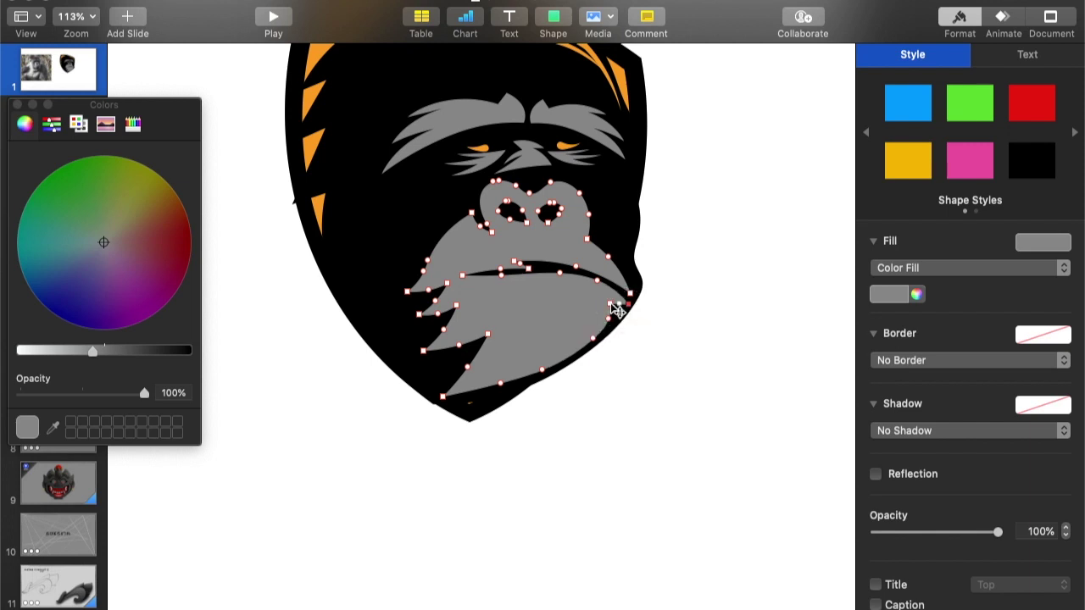
click(616, 318)
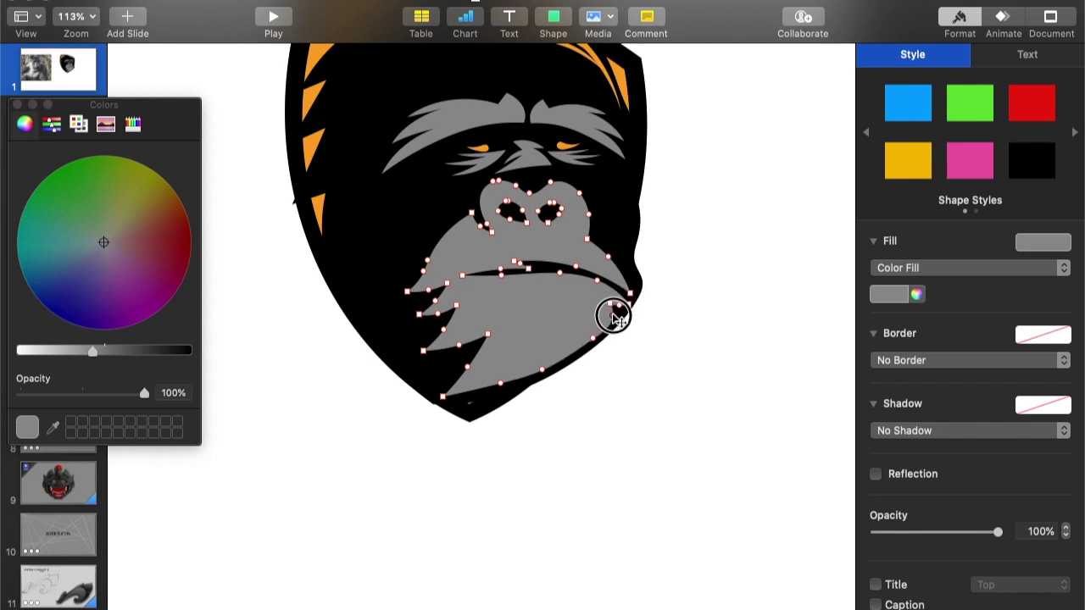
mouse_move(614, 317)
mouse_down()
mouse_move(548, 373)
mouse_move(624, 329)
mouse_up()
click(613, 322)
right_click(608, 316)
click(658, 545)
click(620, 305)
click(606, 327)
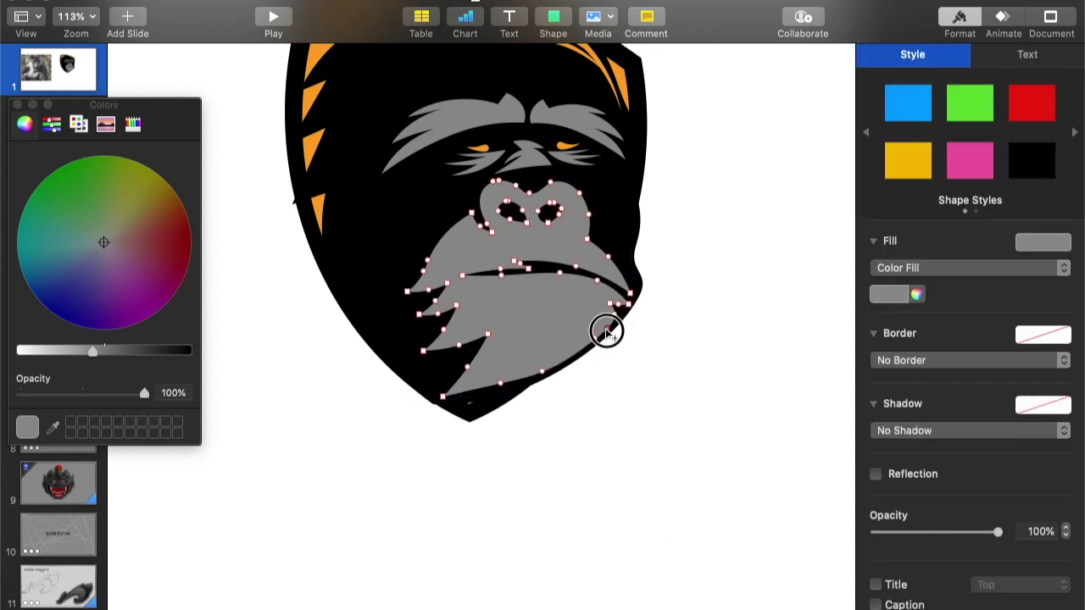
click(542, 371)
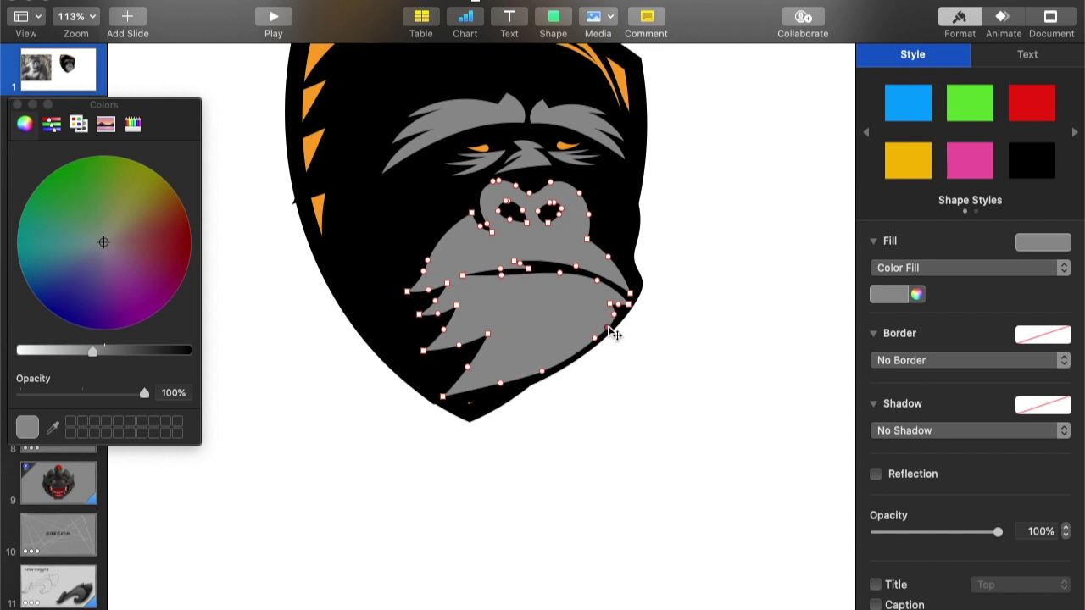
click(669, 342)
Nudge the grey muzzle shape to X 1123 pt and Y 370 pt
scroll(669, 341, down, 5)
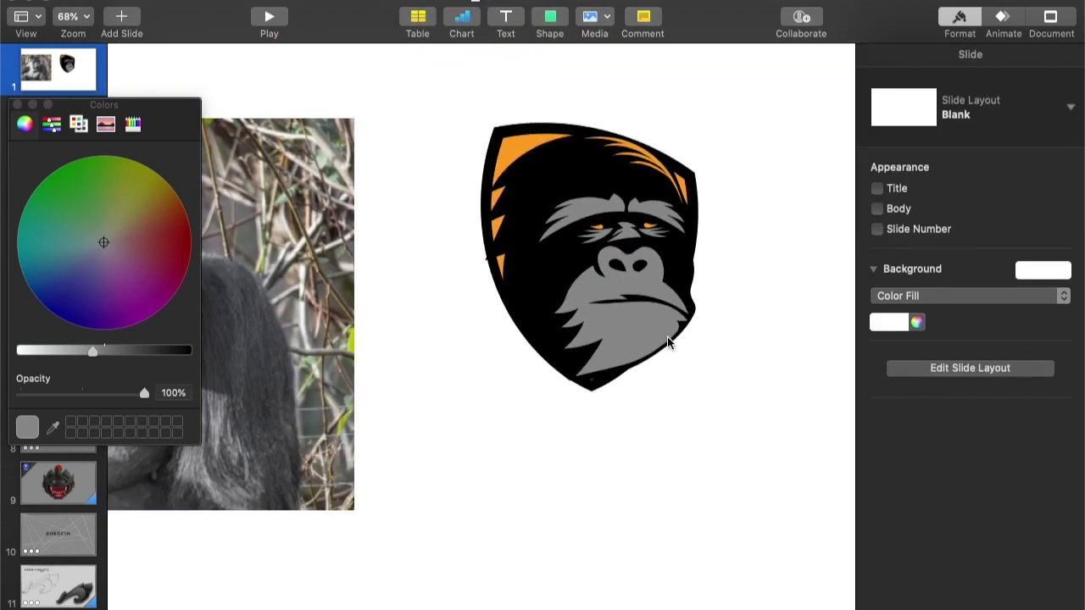
click(634, 326)
key(Left)
key(Left)
key(Left)
key(Left)
key(Down)
key(Down)
key(Down)
key(Up)
key(Up)
key(Up)
key(Right)
drag(634, 326, 637, 329)
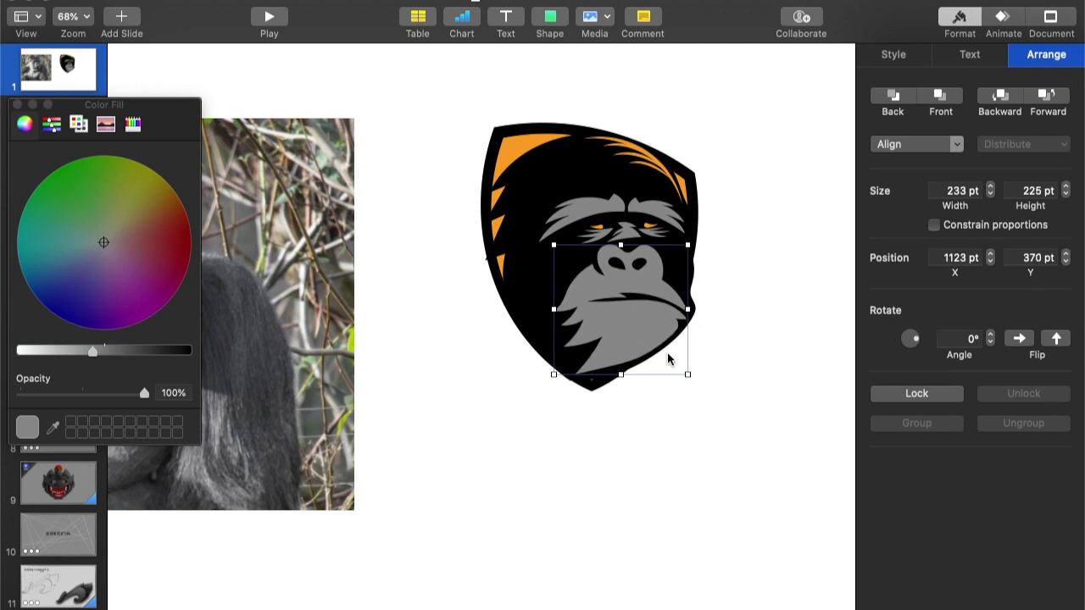
Make the grey muzzle editable again and push the upper lip's right edge slightly outward
click(708, 466)
scroll(708, 467, up, 5)
right_click(605, 253)
click(659, 480)
click(662, 207)
click(674, 221)
drag(662, 206, 666, 204)
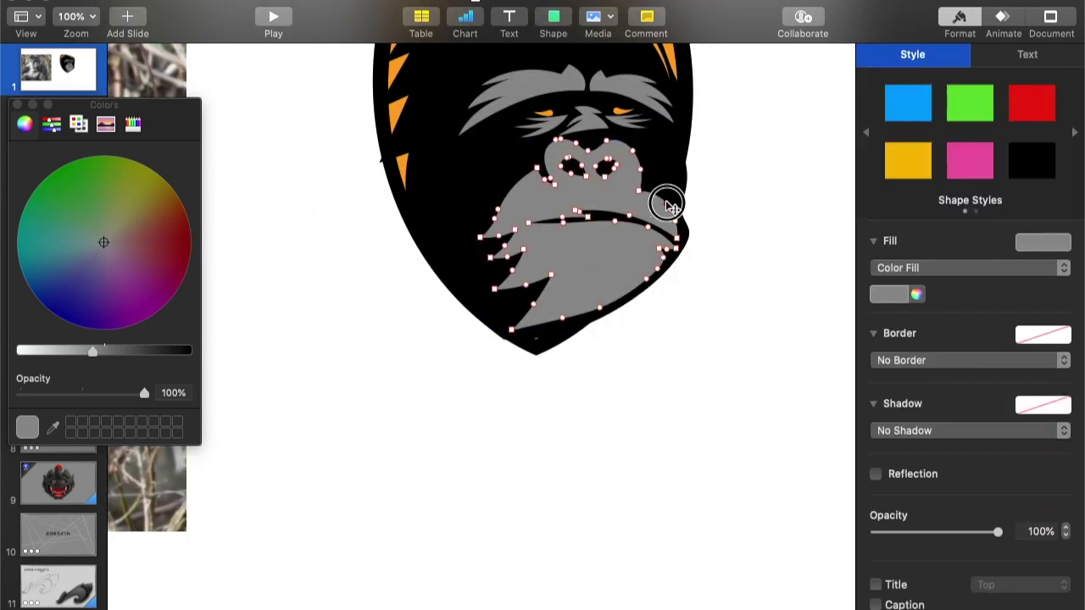
click(687, 241)
right_click(649, 243)
click(699, 475)
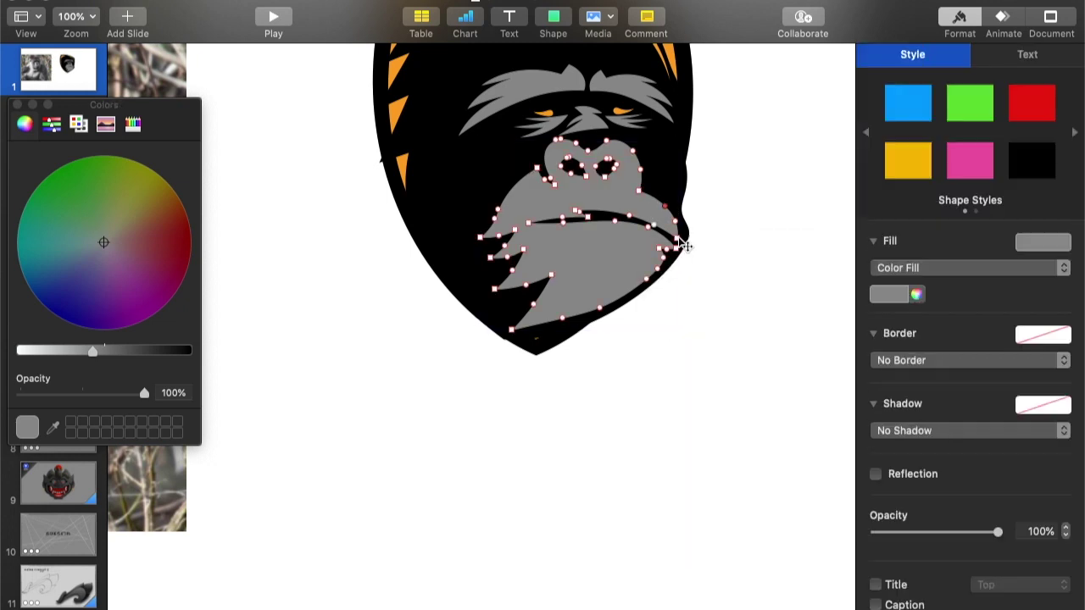
Make the black head shape editable and pull its outline inward around the right cheek, lips and chin
click(687, 241)
right_click(687, 242)
click(759, 461)
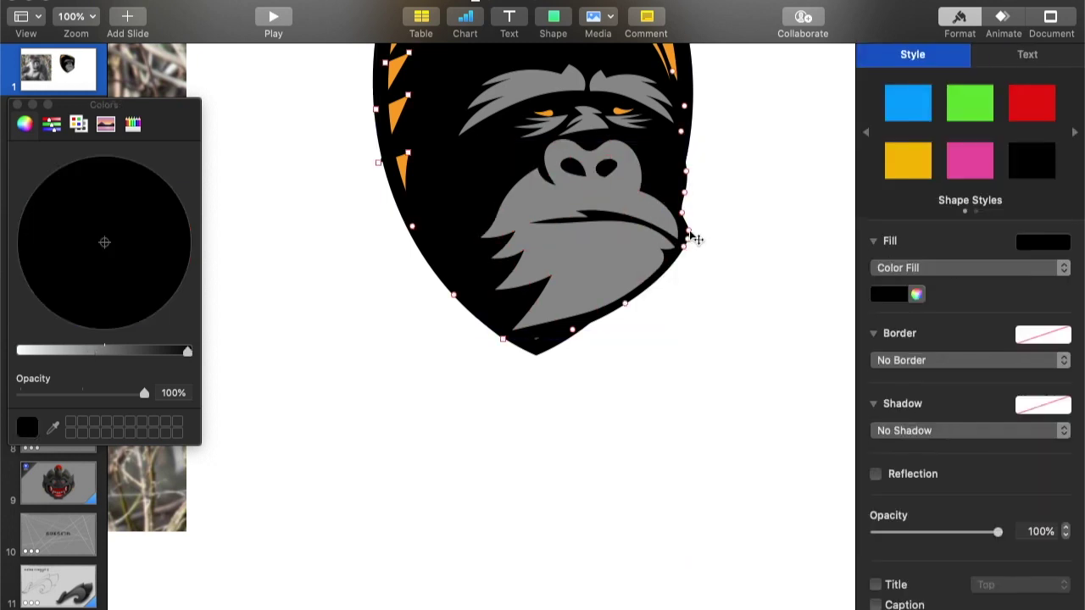
drag(667, 273, 663, 270)
drag(685, 192, 679, 172)
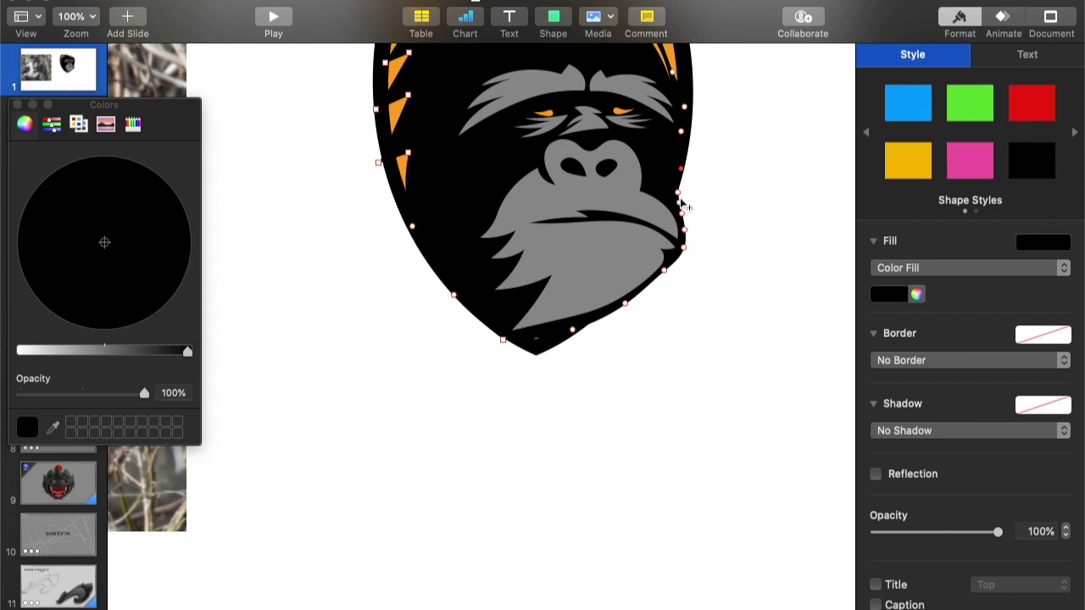
drag(678, 195, 676, 202)
Nudge the black head shape slightly to the right and make it editable to refine its right edge beside the eye
click(681, 151)
click(721, 148)
click(670, 155)
key(Right)
key(Right)
key(Right)
key(Right)
key(Right)
key(Right)
key(Right)
drag(670, 159, 669, 159)
right_click(684, 326)
click(726, 568)
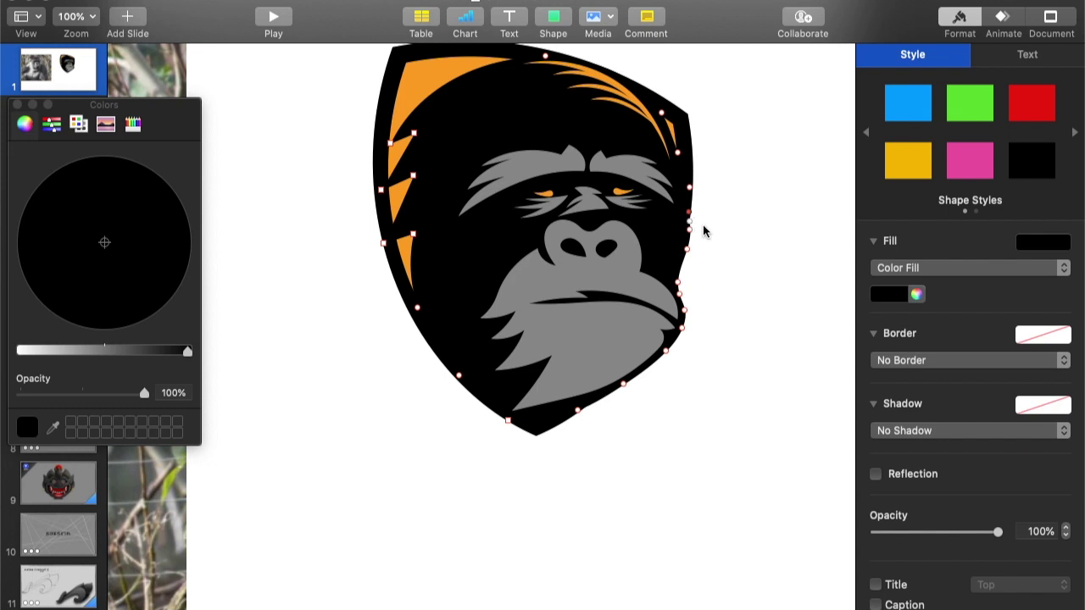
click(735, 233)
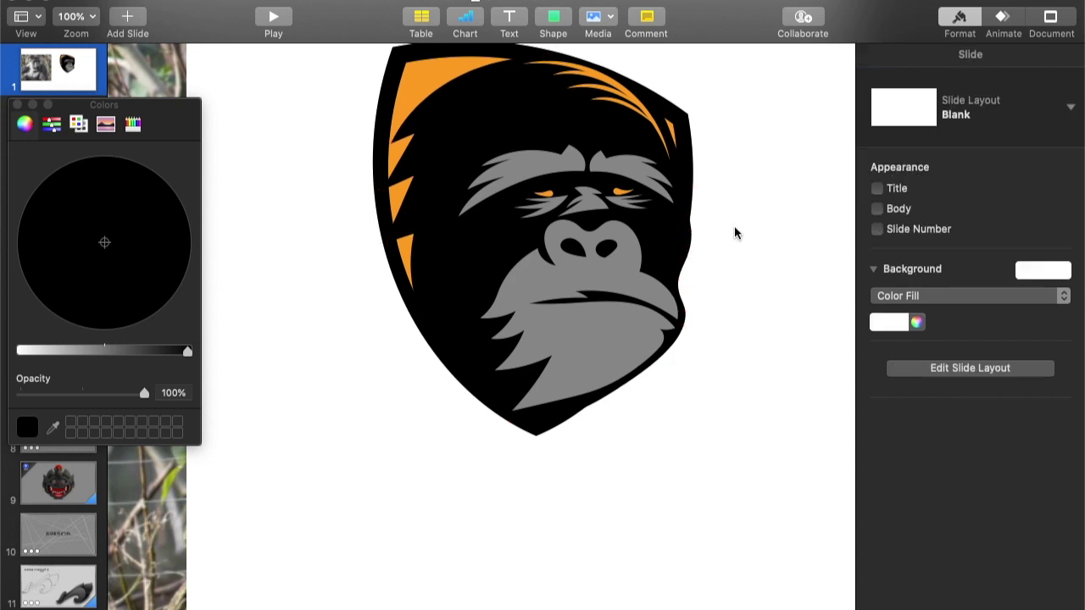
click(605, 249)
click(617, 275)
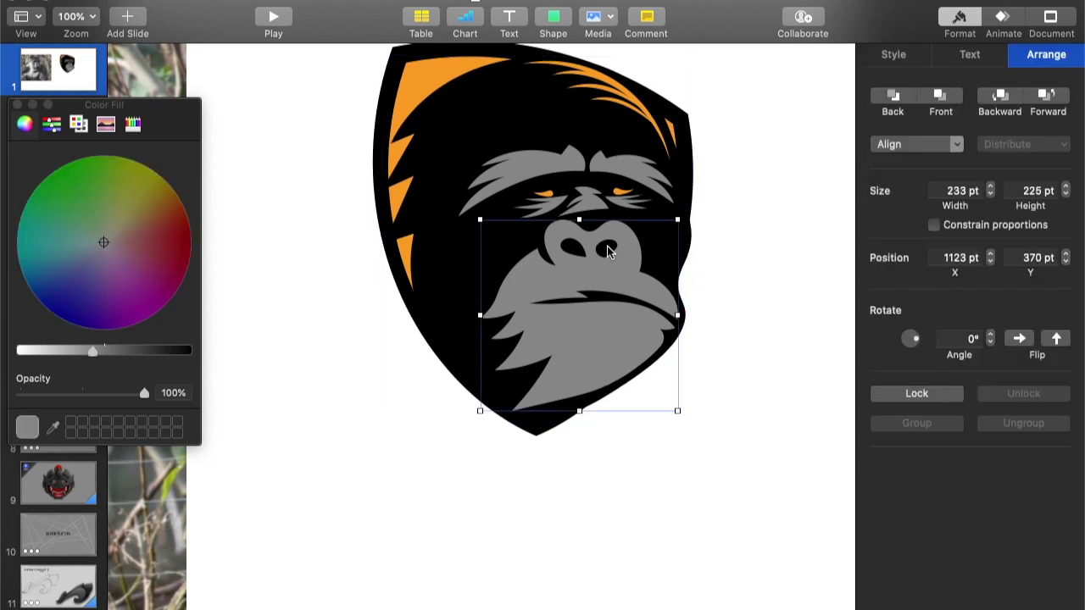
key(alt+super+0)
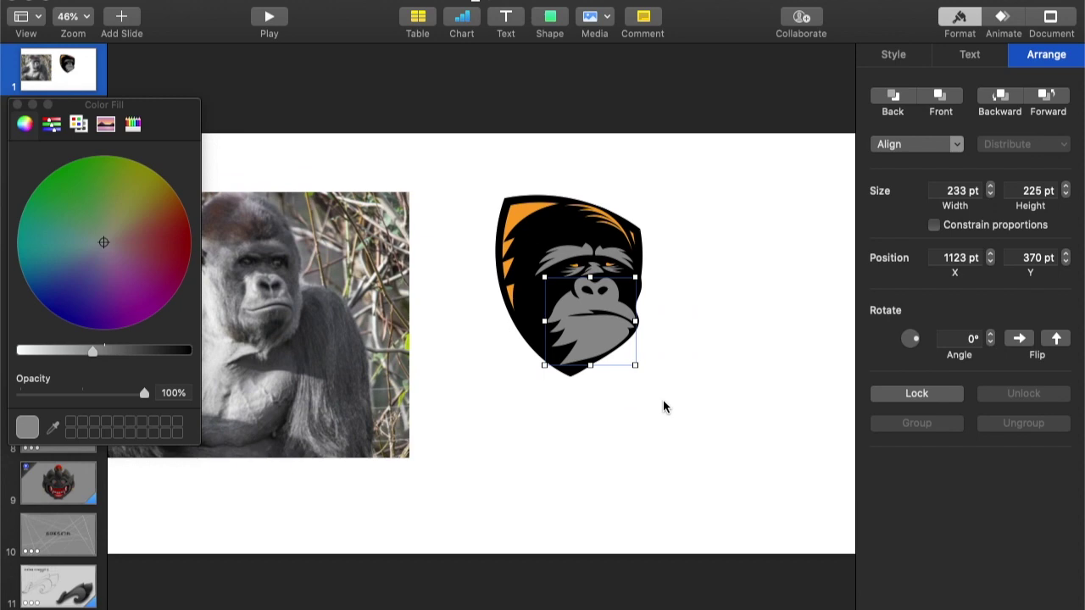
scroll(665, 405, up, 10)
drag(678, 313, 700, 327)
key(super+z)
drag(673, 364, 699, 303)
key(super+z)
key(super+z)
Duplicate the right grey eyebrow, align the copy over the original, and give it an Aluminum fill at 52% opacity
scroll(677, 315, up, 5)
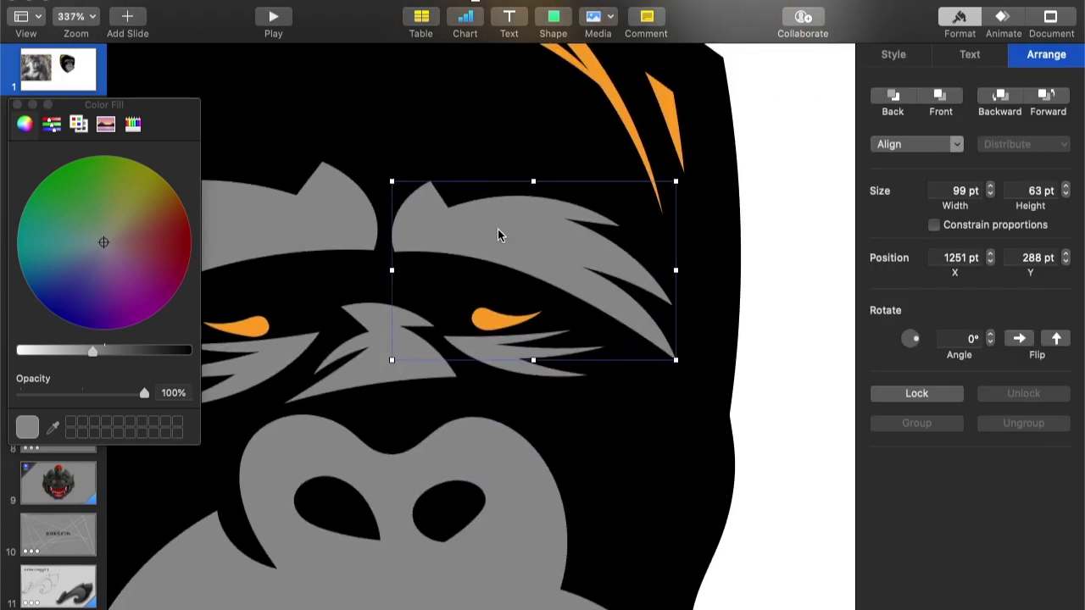
key(super+d)
mouse_move(528, 266)
mouse_down()
mouse_move(511, 168)
mouse_move(526, 233)
mouse_up()
click(901, 55)
click(133, 125)
click(129, 200)
click(544, 462)
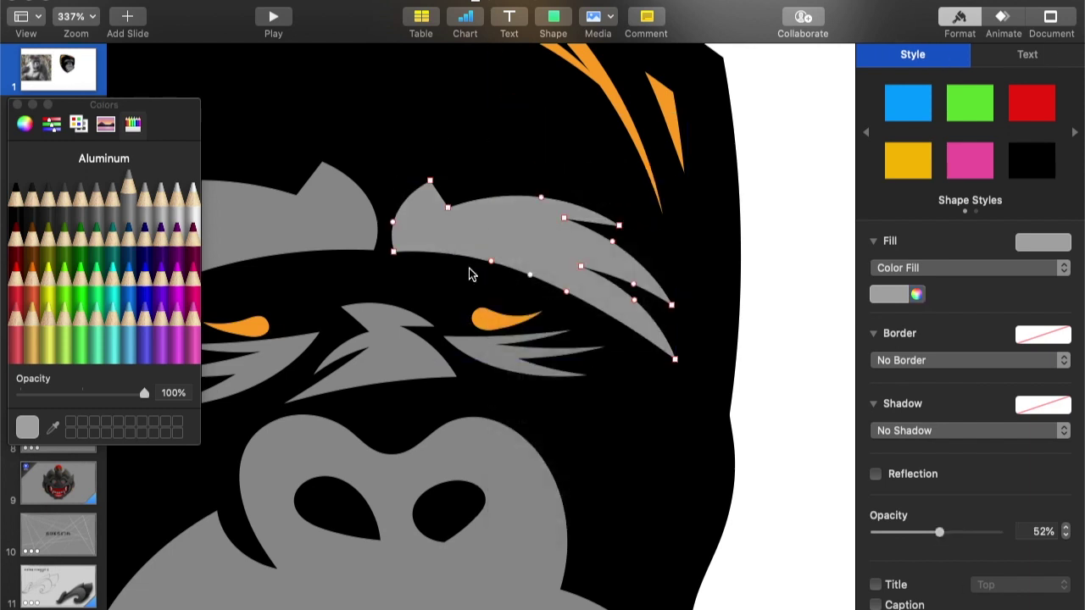
Raise the eyebrow copy's inner lower corner and delete its lowest tip and the points along its lower edge
drag(394, 247, 405, 214)
right_click(394, 226)
click(400, 235)
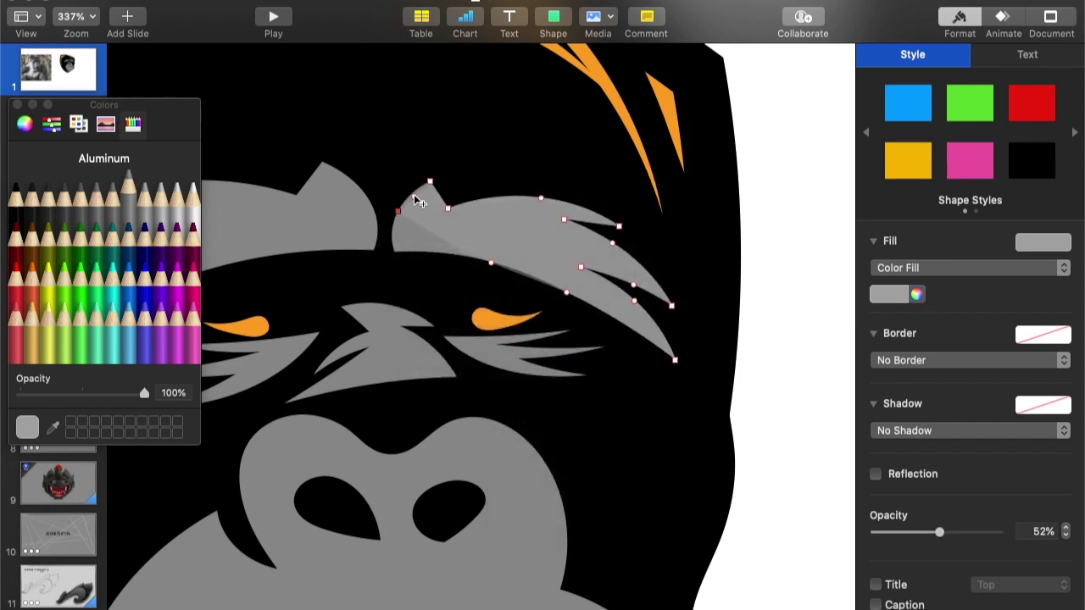
right_click(676, 363)
click(703, 431)
right_click(566, 294)
click(600, 362)
right_click(581, 325)
click(618, 398)
right_click(582, 326)
click(612, 397)
right_click(585, 335)
click(753, 356)
Delete the eyebrow copy's middle tip and the surplus points around it, pulling the lower edge upward
right_click(671, 308)
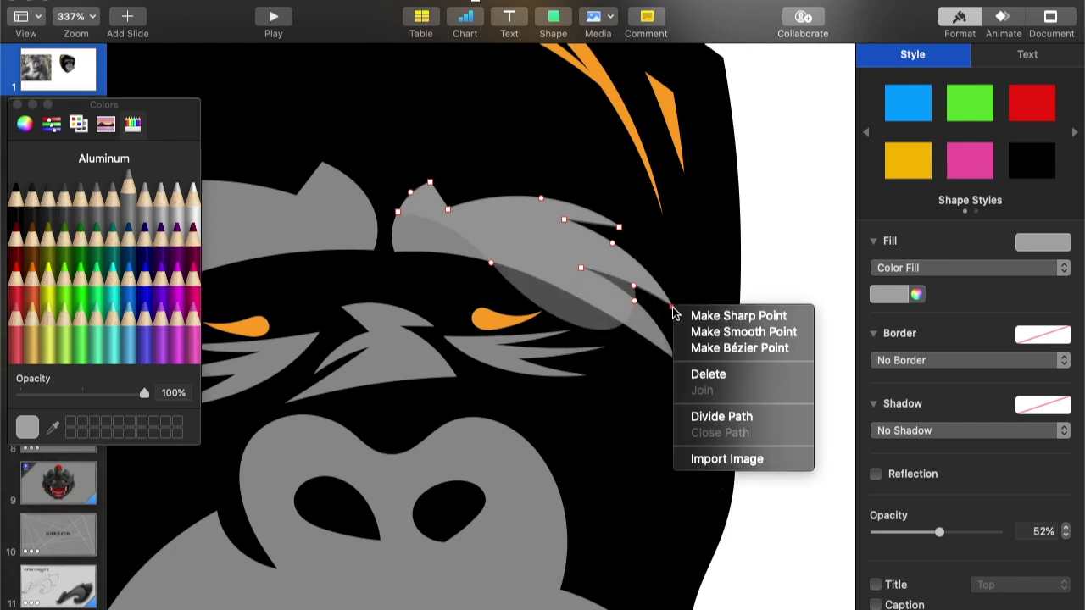
click(702, 373)
right_click(585, 332)
click(603, 392)
drag(634, 301, 558, 253)
right_click(634, 286)
click(665, 352)
right_click(491, 263)
click(532, 336)
right_click(611, 241)
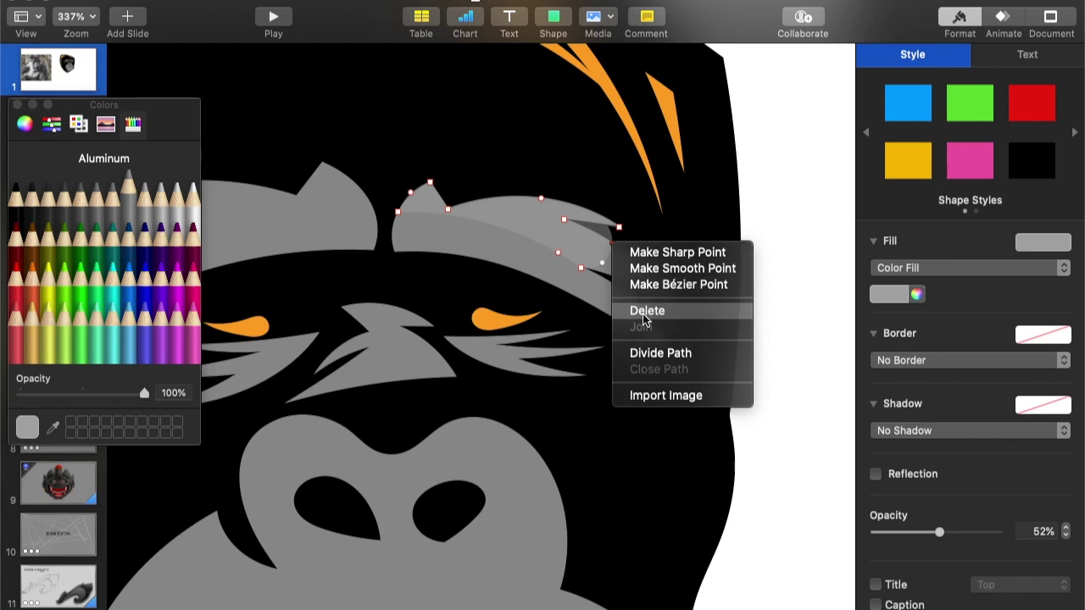
click(643, 314)
Shape the eyebrow copy's lower edge into a curved highlight with a small notch at the inner end
drag(581, 267, 631, 260)
drag(557, 253, 558, 234)
drag(479, 222, 419, 214)
click(420, 214)
drag(559, 235, 551, 226)
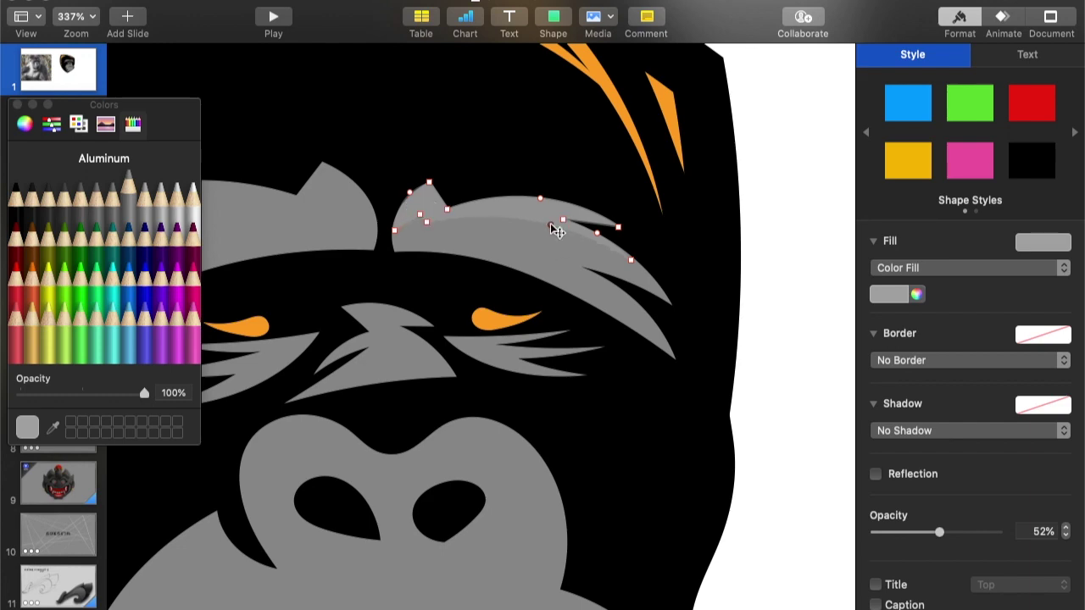
Fill the right eyebrow highlight with Magnesium and add a thin line border coloured Lead
click(642, 225)
click(539, 220)
click(145, 192)
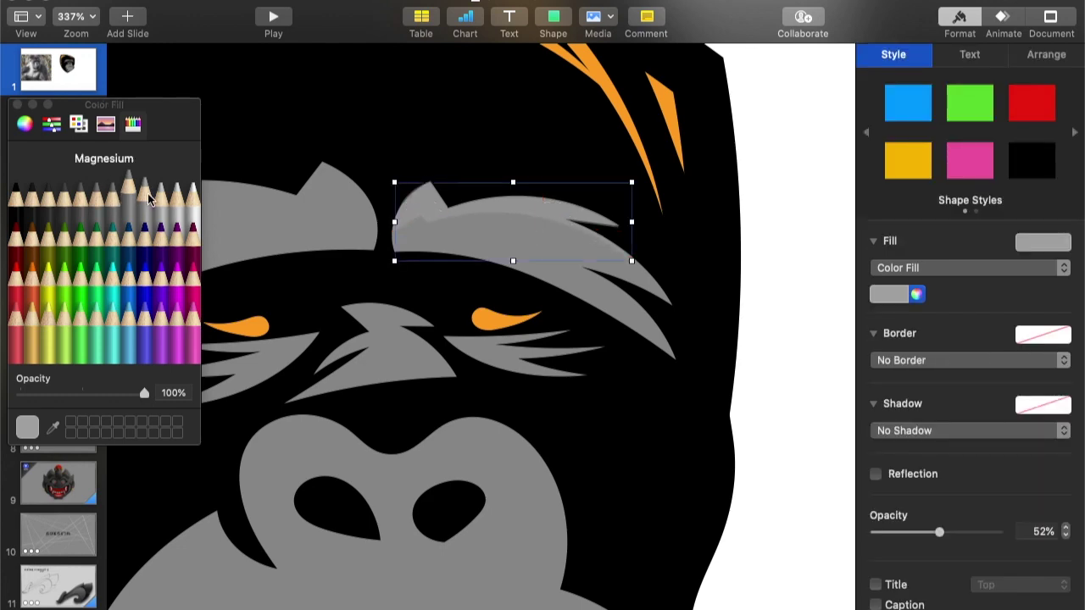
scroll(706, 308, down, 5)
scroll(707, 309, right, 5)
click(1011, 359)
click(974, 379)
click(1066, 389)
click(1065, 390)
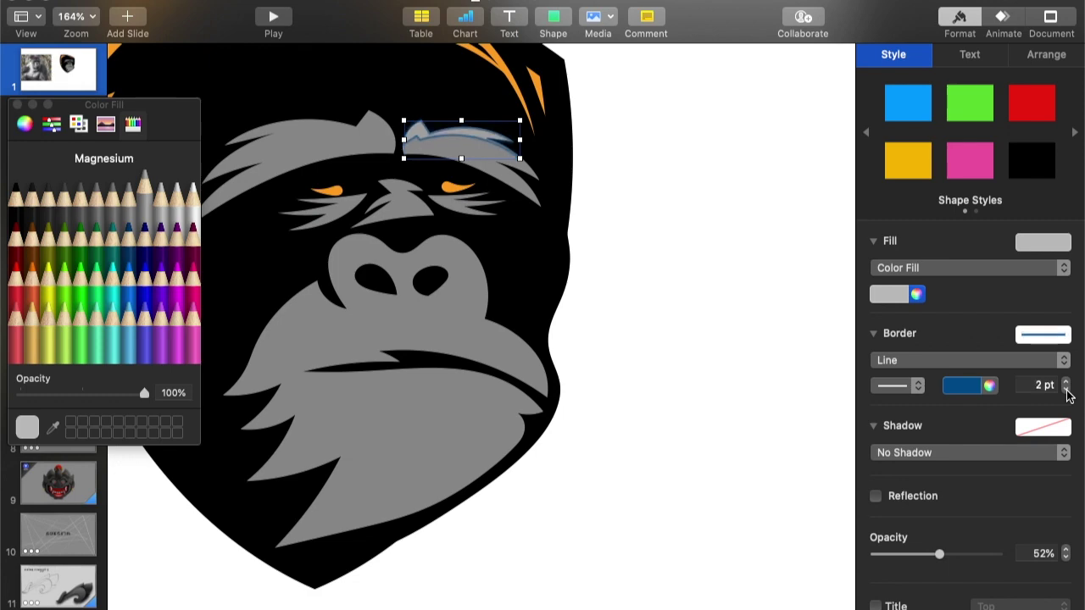
click(1065, 390)
click(1065, 390)
click(989, 387)
click(32, 196)
Set the right eyebrow highlight's border width to 0.5 pt
click(682, 109)
scroll(681, 108, down, 3)
scroll(681, 109, up, 3)
scroll(681, 108, right, 4)
click(448, 135)
click(627, 123)
click(440, 140)
scroll(438, 137, up, 5)
click(1066, 390)
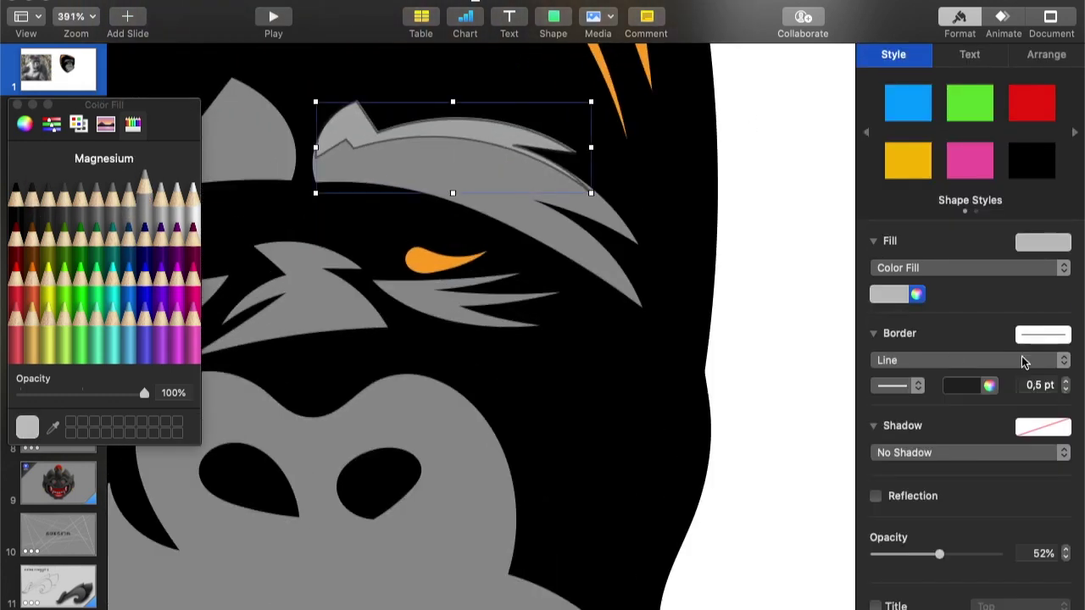
Stretch the eyebrow highlight's outer tip to the grey eyebrow's middle tip, and close the colour palette
right_click(470, 139)
click(525, 365)
drag(591, 194, 637, 244)
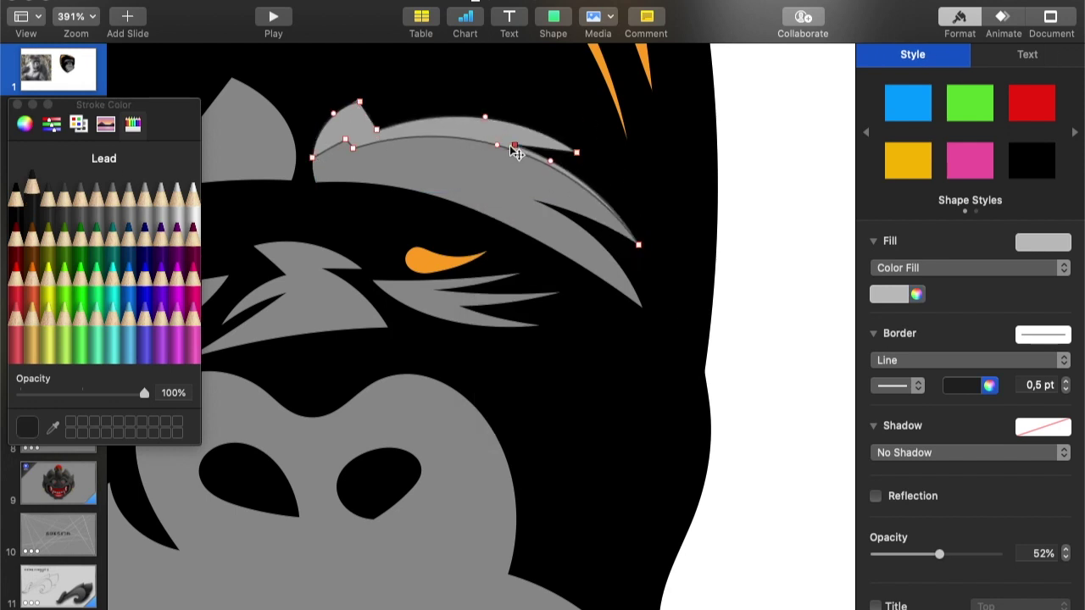
click(663, 168)
scroll(664, 168, down, 8)
click(17, 104)
Make the grey muzzle editable and pull its right mouth corner and chin edge inward
scroll(625, 274, down, 3)
right_click(626, 274)
click(700, 505)
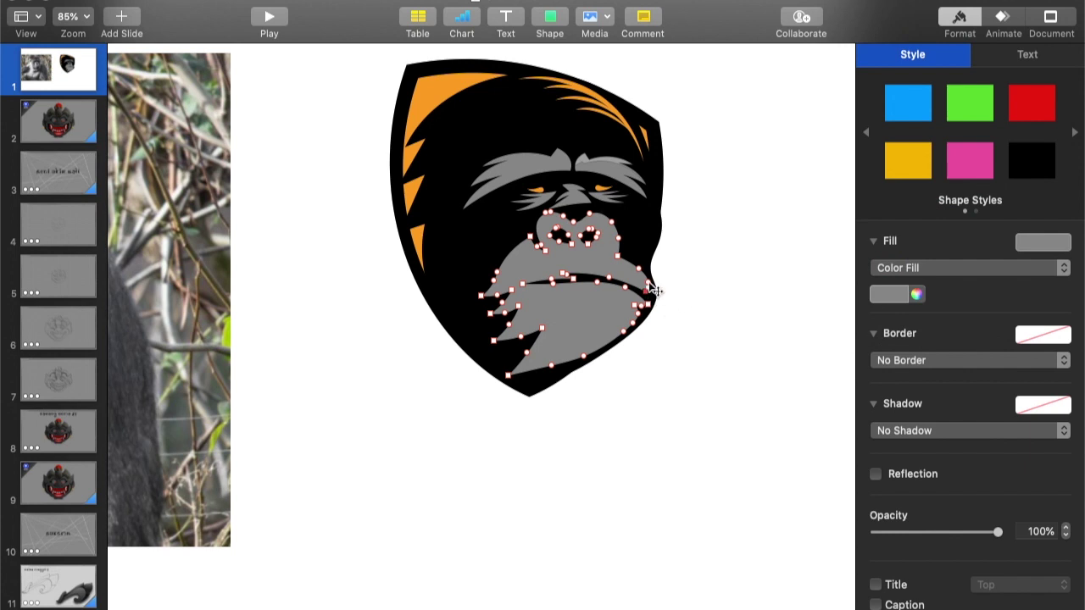
click(642, 291)
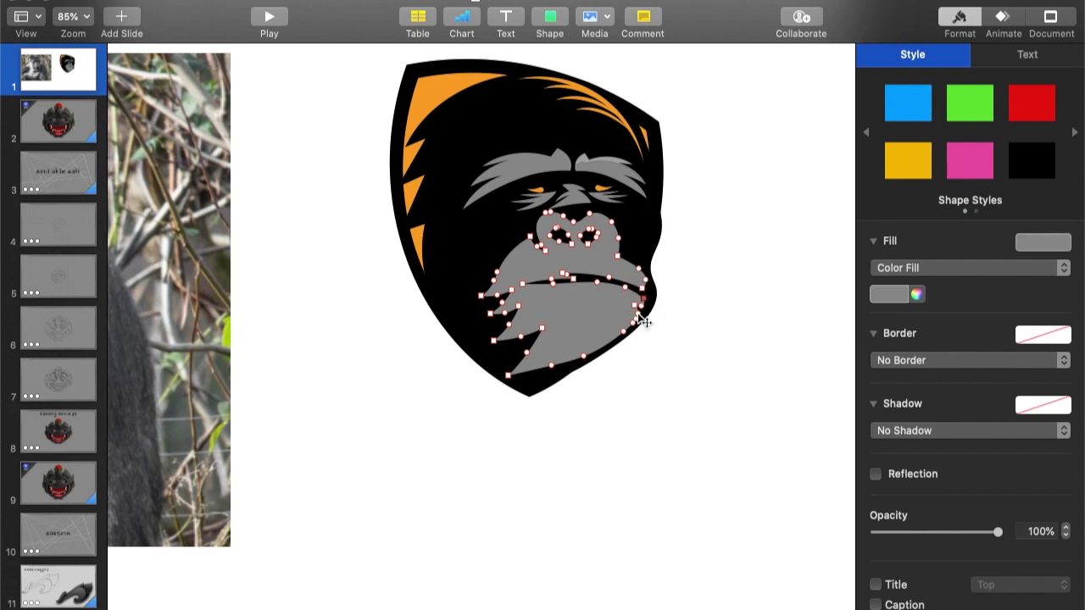
scroll(640, 297, up, 3)
drag(593, 281, 587, 273)
drag(590, 315, 592, 296)
click(571, 332)
drag(536, 359, 534, 356)
Smooth the grey chin's right curve by moving its points, deleting a surplus one, and sharpening the lower lip corner
drag(603, 278, 609, 265)
drag(588, 274, 580, 269)
drag(586, 314, 584, 314)
drag(591, 296, 590, 288)
drag(572, 334, 571, 331)
right_click(585, 314)
click(613, 380)
drag(496, 380, 495, 373)
drag(601, 273, 607, 267)
Make the black shield outline editable and pull its right edge in closer to the grey mouth and chin
click(625, 285)
right_click(625, 285)
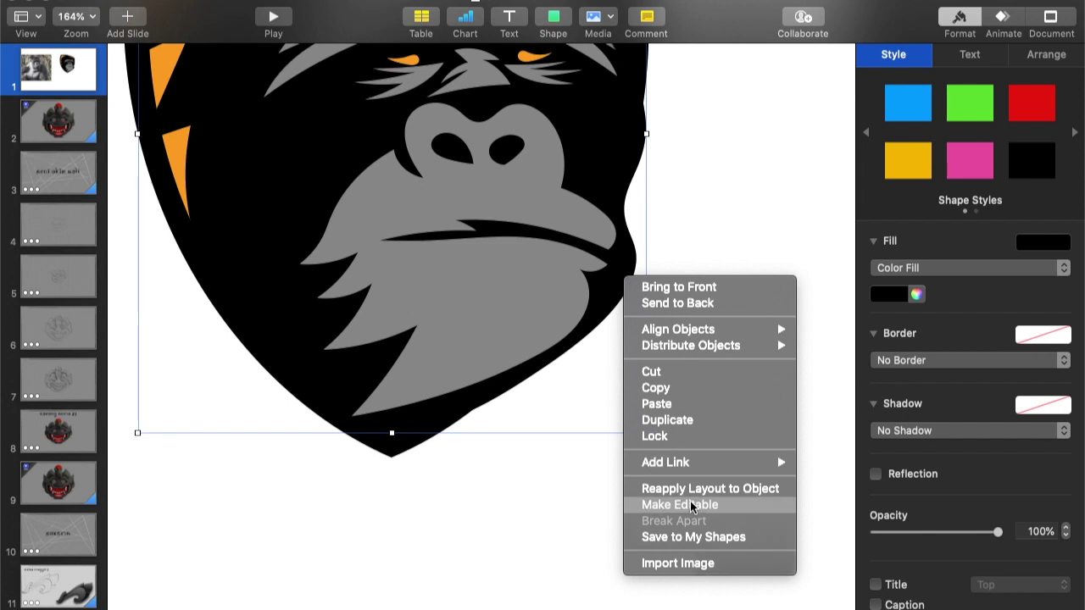
click(687, 503)
mouse_move(622, 206)
mouse_down()
mouse_move(605, 203)
mouse_move(620, 202)
mouse_up()
drag(634, 251, 622, 276)
drag(604, 318, 594, 319)
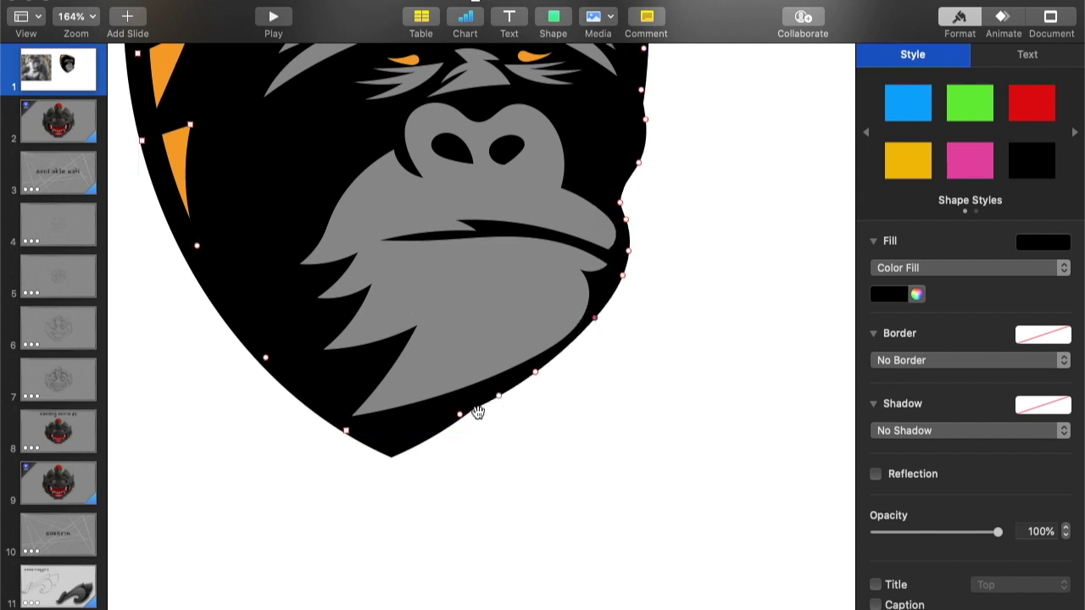
mouse_move(460, 415)
mouse_down()
mouse_move(497, 391)
mouse_move(457, 407)
mouse_up()
drag(567, 347, 570, 349)
drag(594, 319, 606, 291)
Delete the surplus outline point beside the mouth, sharpen the notch above it, and adjust the points along the cheek edge
click(625, 220)
key(BackSpace)
drag(620, 202, 620, 203)
double_click(620, 204)
click(640, 103)
click(647, 140)
scroll(663, 155, down, 5)
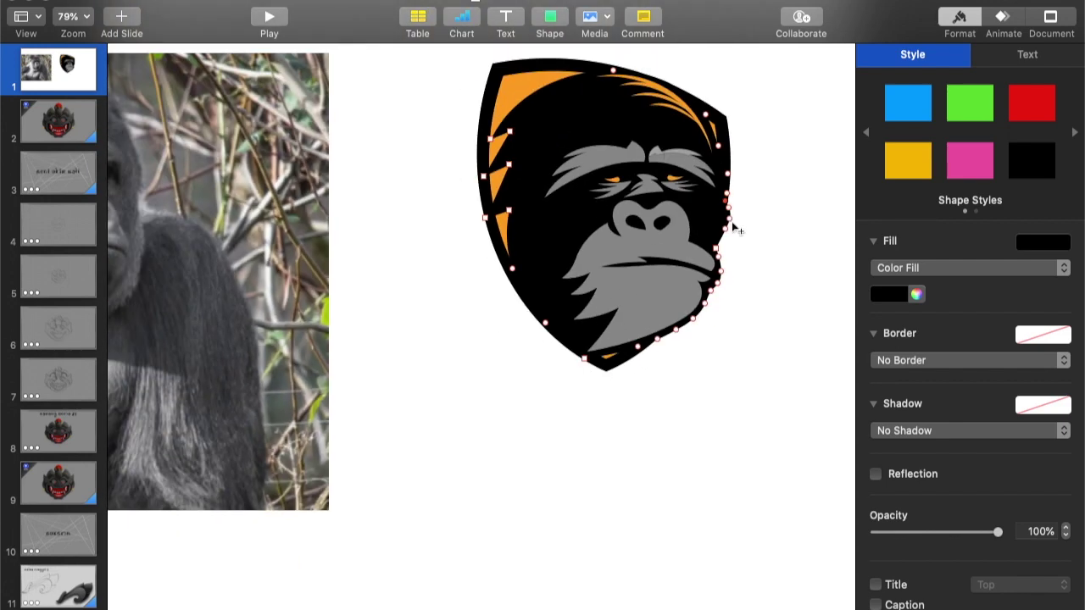
Reshape the black outline's right edge between the mouth corner and the chin, and deselect the shape
scroll(759, 203, up, 5)
drag(692, 219, 684, 268)
scroll(738, 234, down, 5)
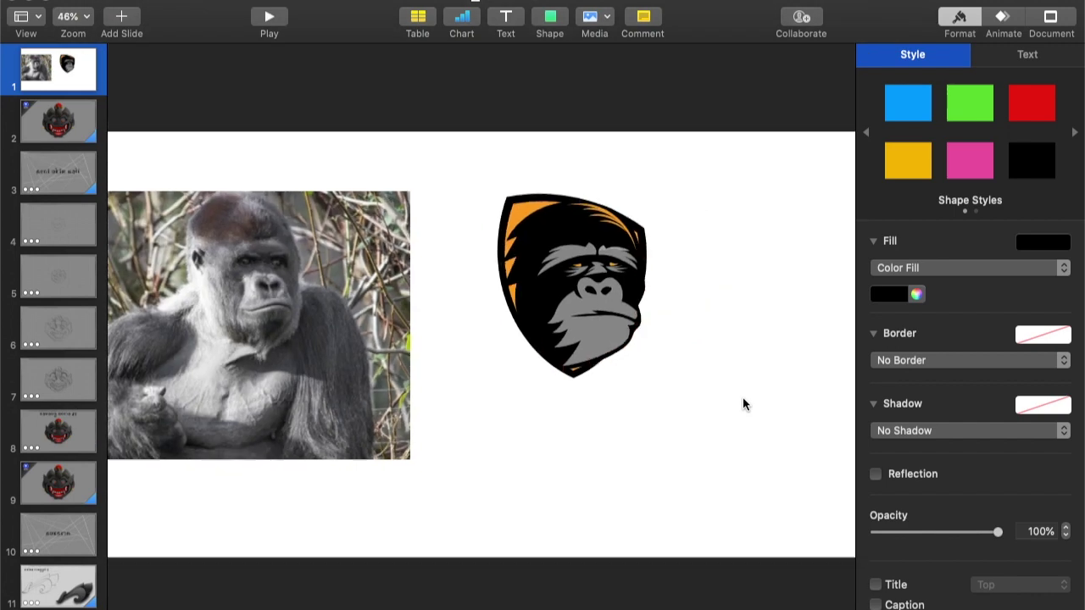
scroll(742, 399, up, 2)
scroll(634, 341, up, 3)
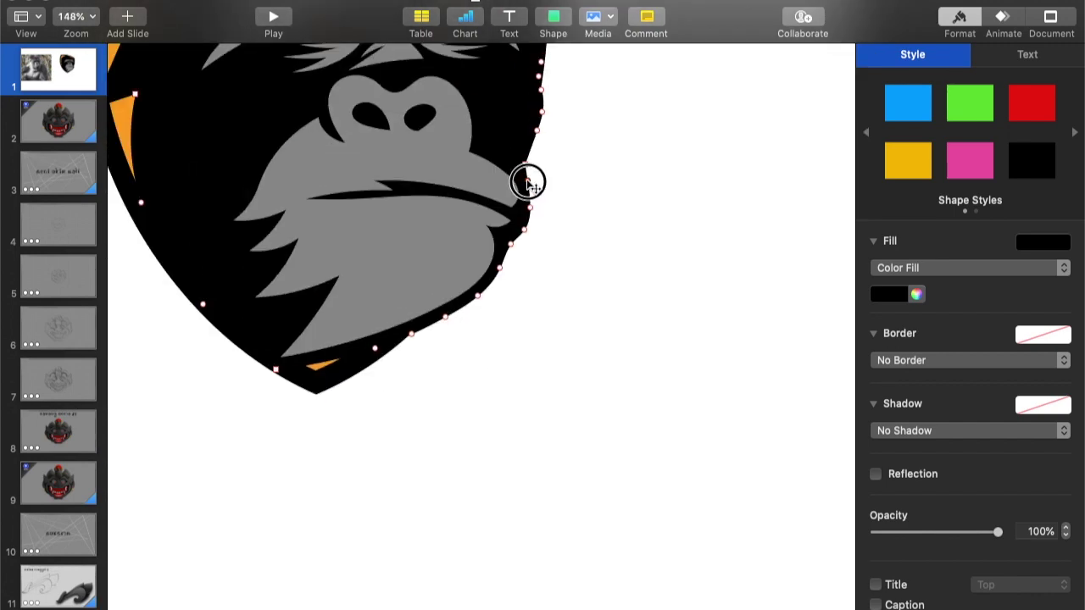
scroll(669, 280, down, 4)
click(701, 305)
scroll(701, 302, up, 1)
scroll(701, 300, left, 2)
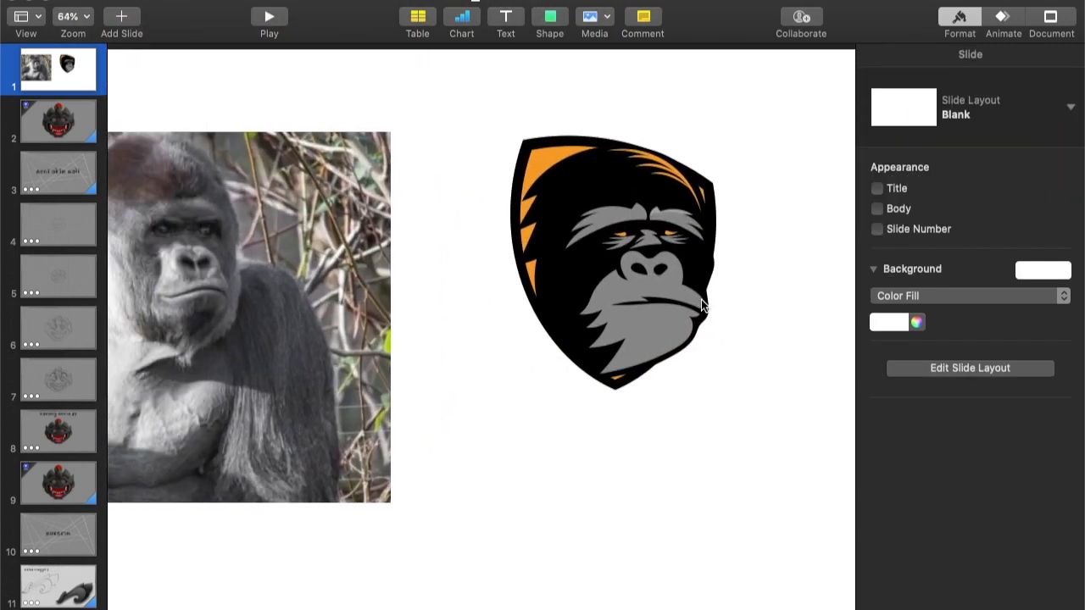
click(674, 293)
scroll(678, 296, up, 5)
right_click(695, 307)
drag(767, 351, 741, 351)
key(super+z)
key(super+z)
Make the grey muzzle editable, pull its upper and lower lip points at the right mouth corner inward, and change their point types
right_click(733, 352)
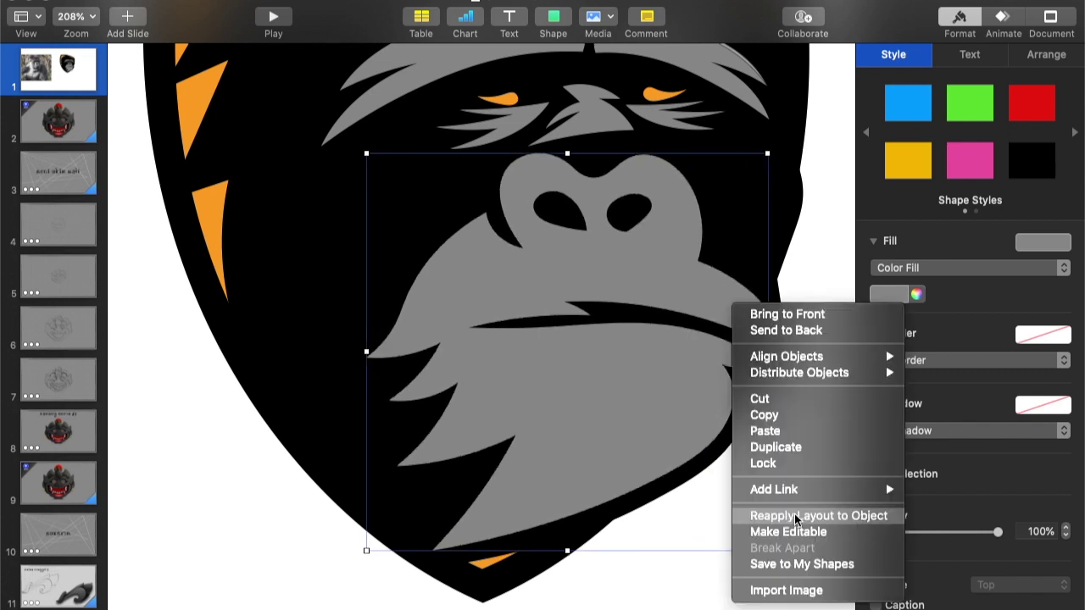
click(789, 531)
drag(766, 316, 737, 289)
right_click(763, 310)
click(802, 383)
drag(756, 338, 732, 362)
right_click(743, 365)
click(783, 439)
scroll(773, 388, down, 5)
click(773, 383)
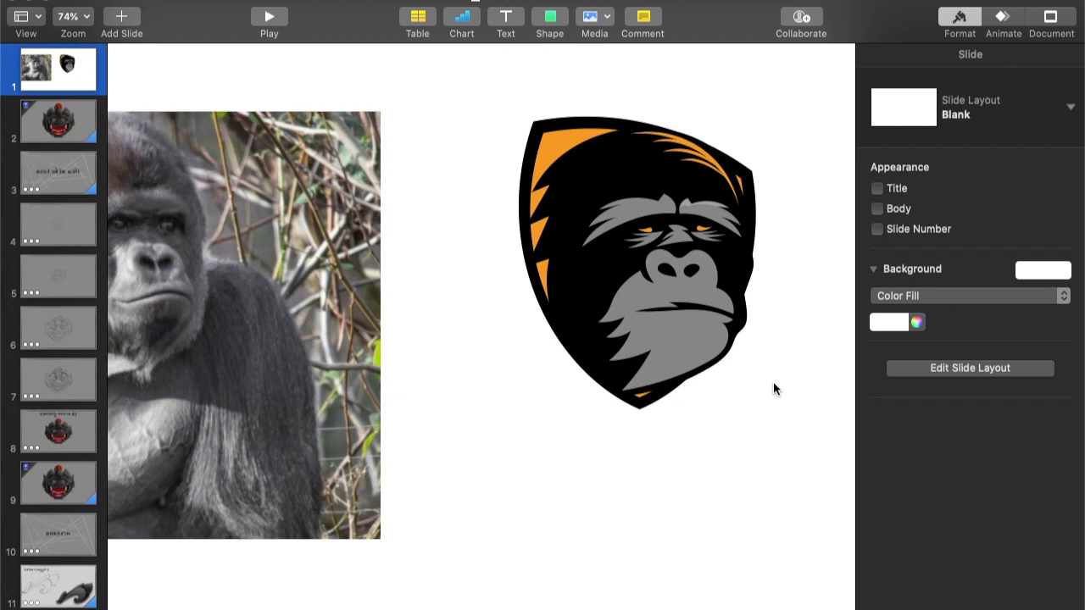
Make the right orange eye editable and enlarge its rounded inner end by moving its points
scroll(774, 365, up, 5)
right_click(613, 211)
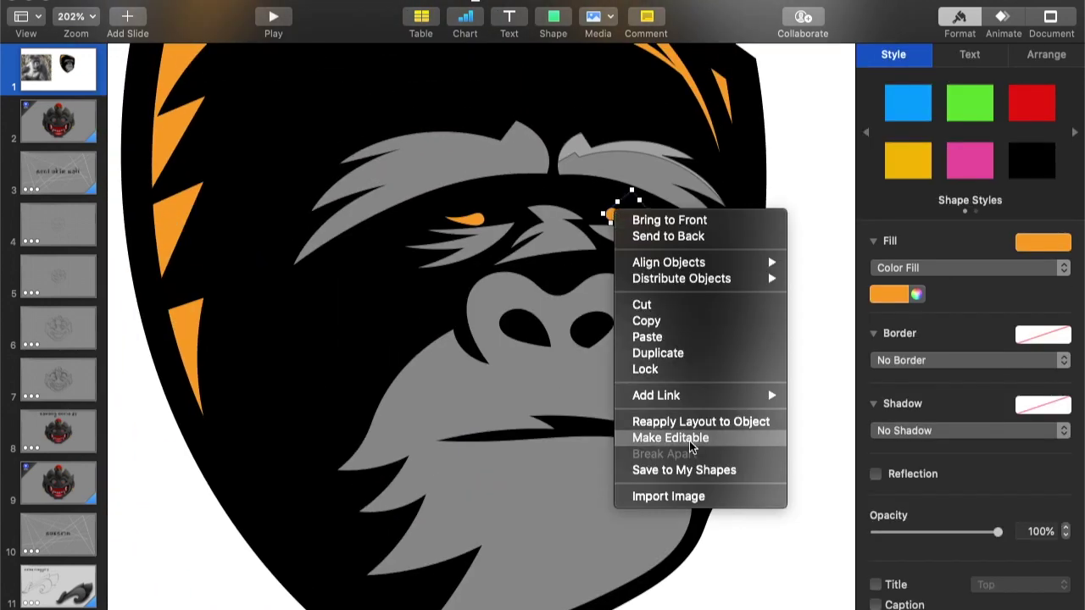
click(691, 440)
mouse_move(608, 210)
mouse_down()
mouse_move(632, 220)
mouse_move(612, 199)
mouse_up()
scroll(612, 200, up, 3)
drag(625, 237, 621, 240)
scroll(698, 328, down, 4)
click(487, 412)
scroll(480, 424, down, 3)
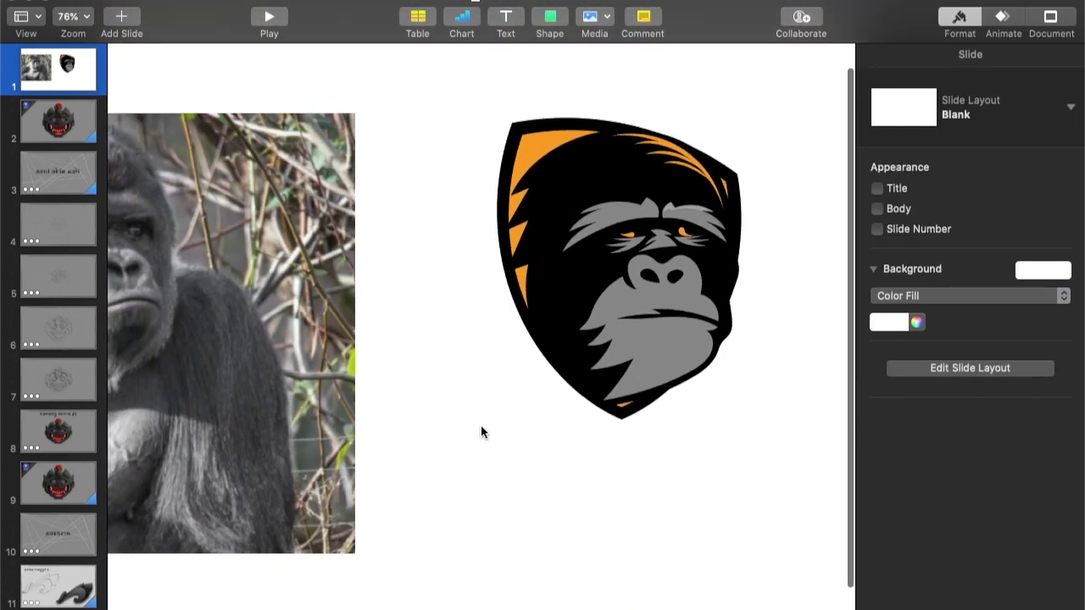
Replace the left orange eye with a flipped copy of the right one, rotated to 311.2° and moved into place
click(637, 248)
scroll(637, 246, up, 5)
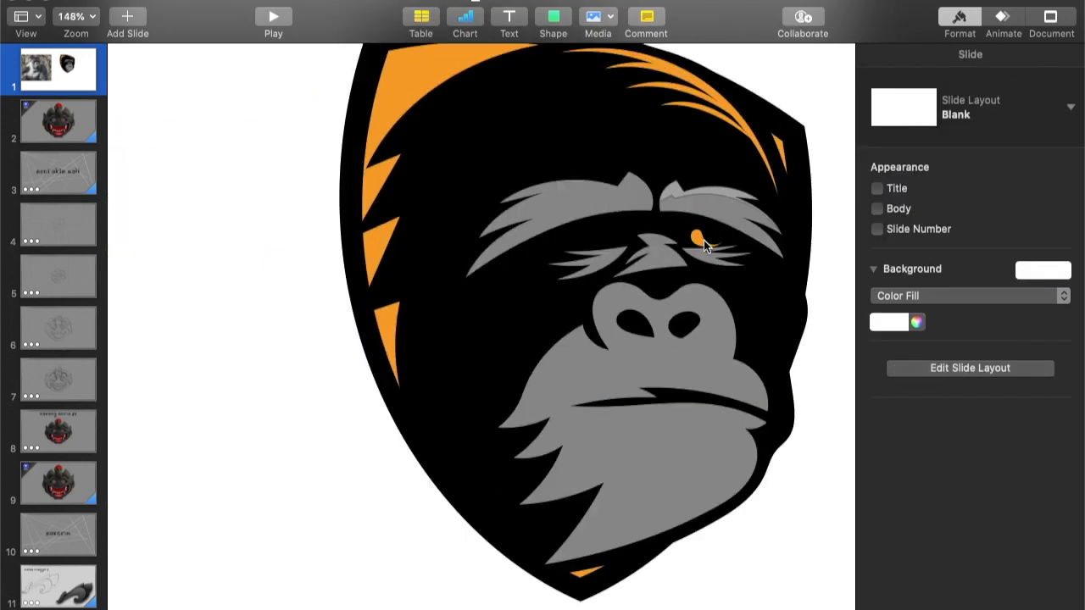
click(1047, 56)
click(1050, 342)
drag(913, 333, 915, 345)
drag(722, 252, 609, 246)
scroll(609, 245, down, 4)
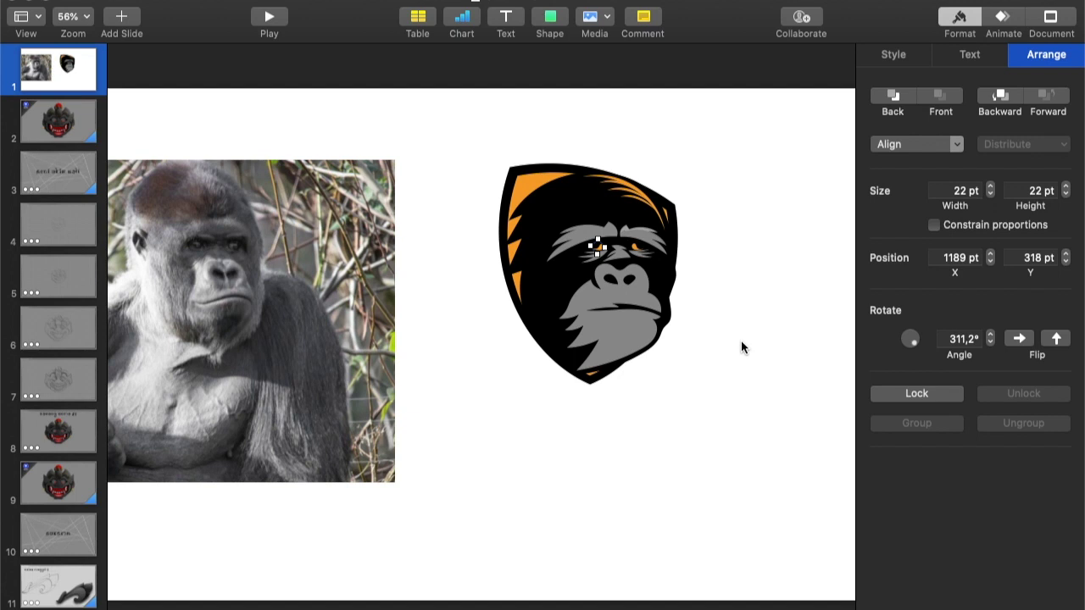
Fine-tune the left orange eye's rotation angle in small steps to match the right eye
click(992, 343)
scroll(690, 326, up, 5)
click(991, 342)
click(543, 107)
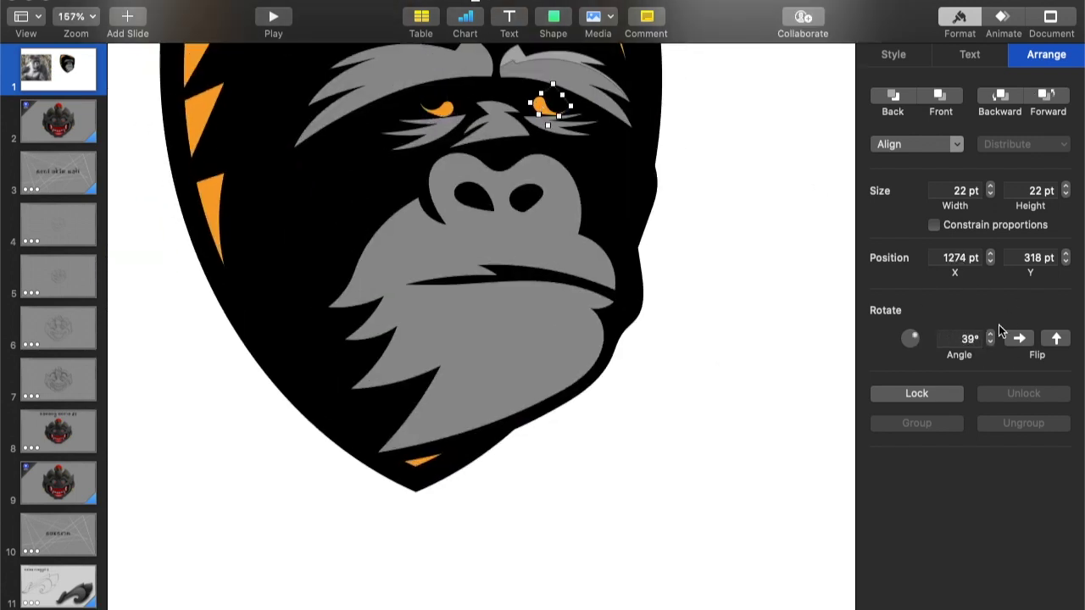
click(449, 108)
click(545, 106)
click(565, 133)
drag(571, 131, 571, 133)
click(543, 106)
click(565, 133)
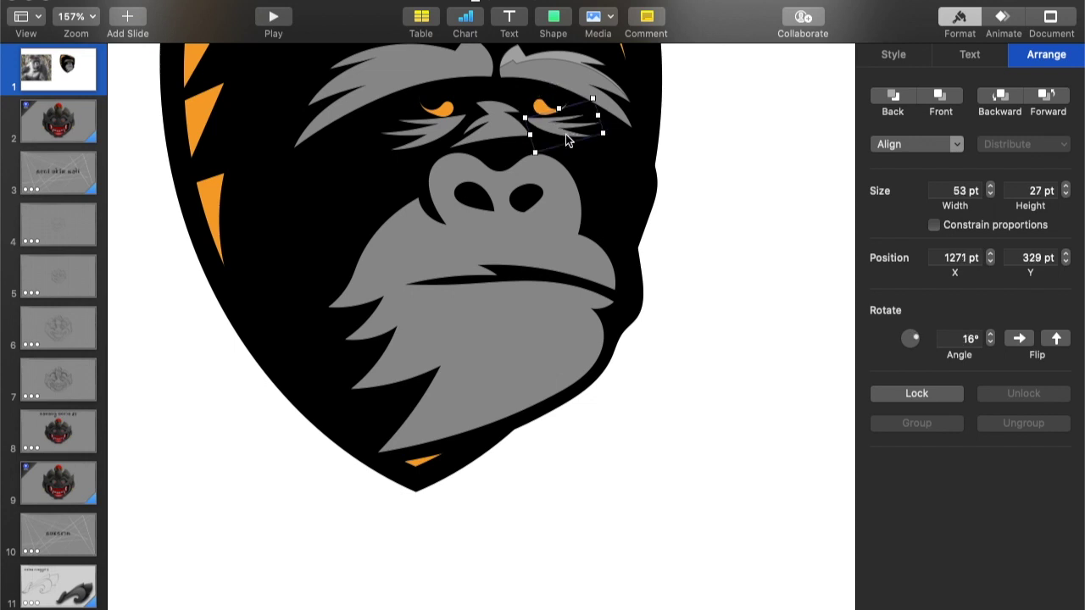
Make the grey wrinkle under the left eye editable, shorten its middle and lower tips, and adjust the notches between them
click(428, 133)
right_click(428, 134)
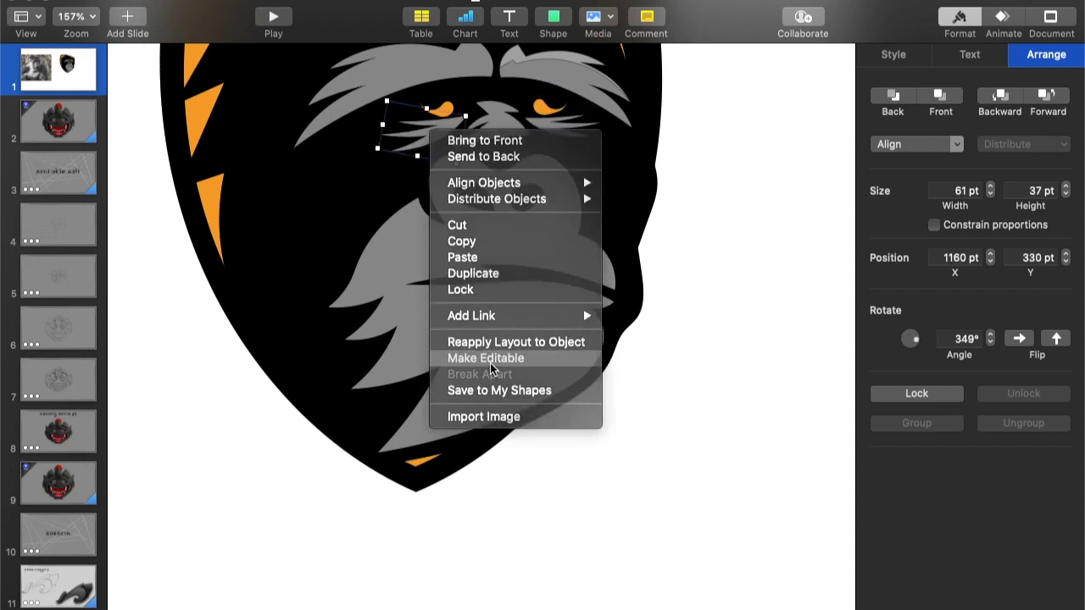
click(492, 360)
scroll(437, 143, up, 5)
drag(405, 151, 413, 176)
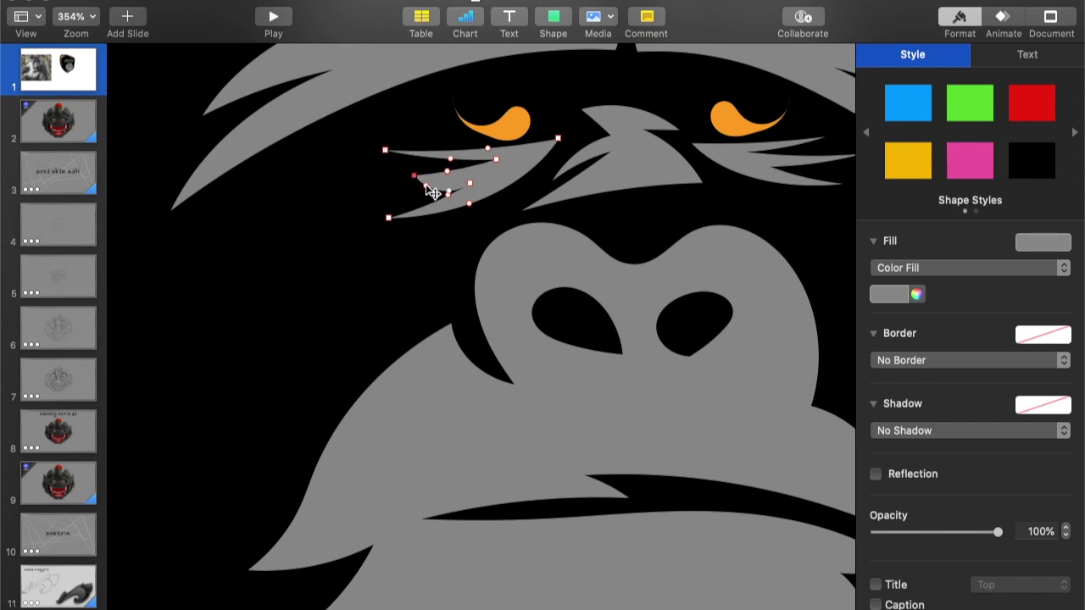
drag(389, 218, 510, 182)
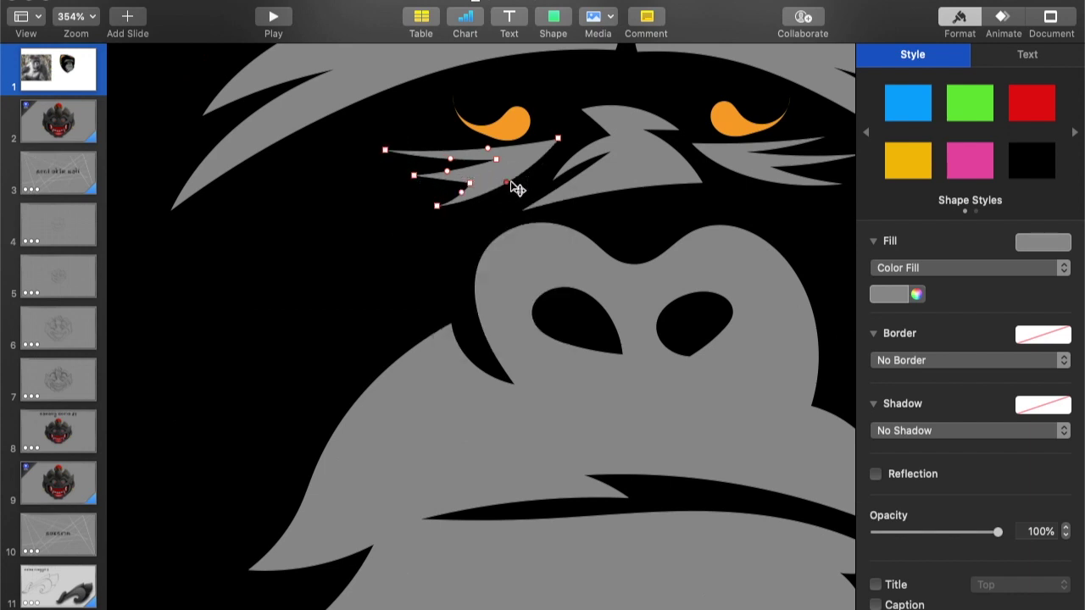
mouse_move(450, 159)
mouse_down()
mouse_move(431, 161)
mouse_move(489, 159)
mouse_move(447, 190)
mouse_move(462, 159)
mouse_up()
click(464, 162)
click(468, 162)
click(468, 184)
Replace the grey wrinkle under the right eye with a mirrored copy of the left wrinkle, moved into place and slightly rotated
click(755, 159)
scroll(626, 187, down, 5)
click(625, 182)
key(Delete)
click(545, 179)
drag(991, 334, 992, 336)
drag(538, 195, 630, 180)
click(991, 343)
click(991, 343)
click(991, 343)
click(728, 221)
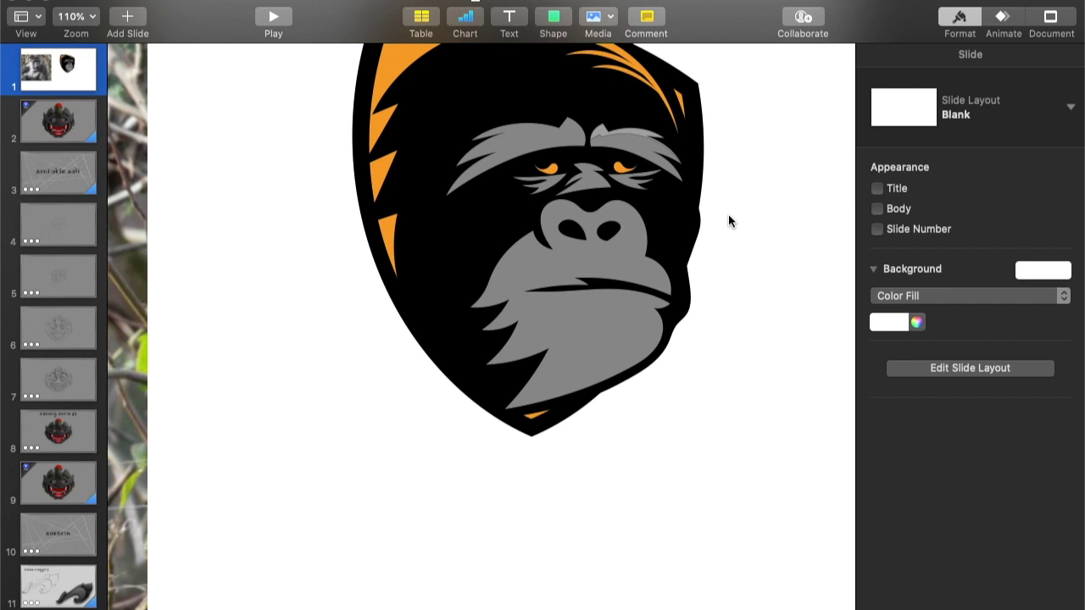
Make the grey muzzle editable and extend its upper lip and right mouth corner outward
key(super+shift+0)
scroll(727, 222, up, 5)
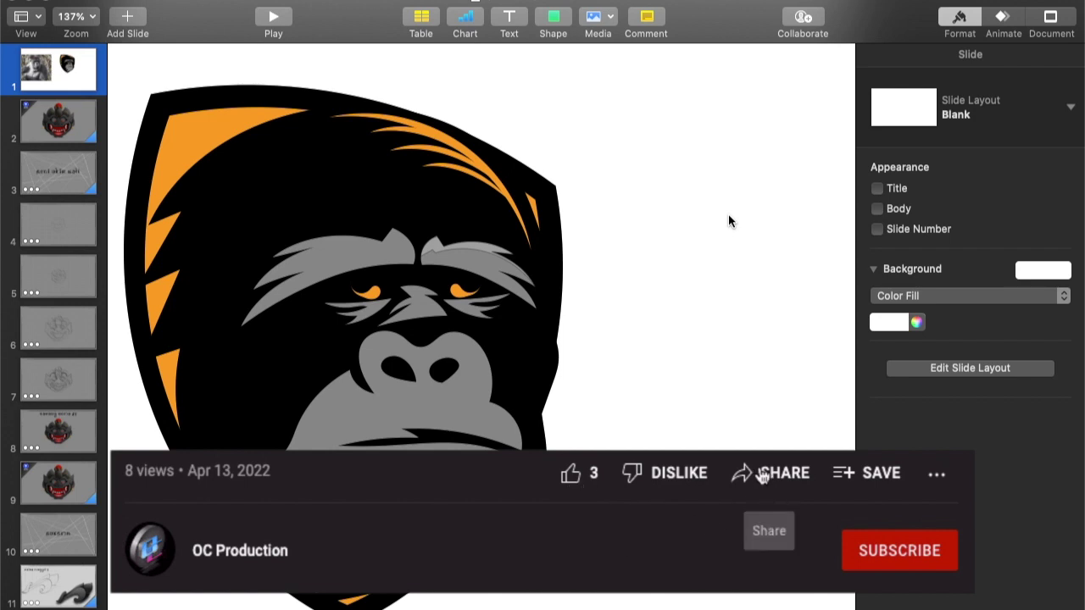
right_click(495, 431)
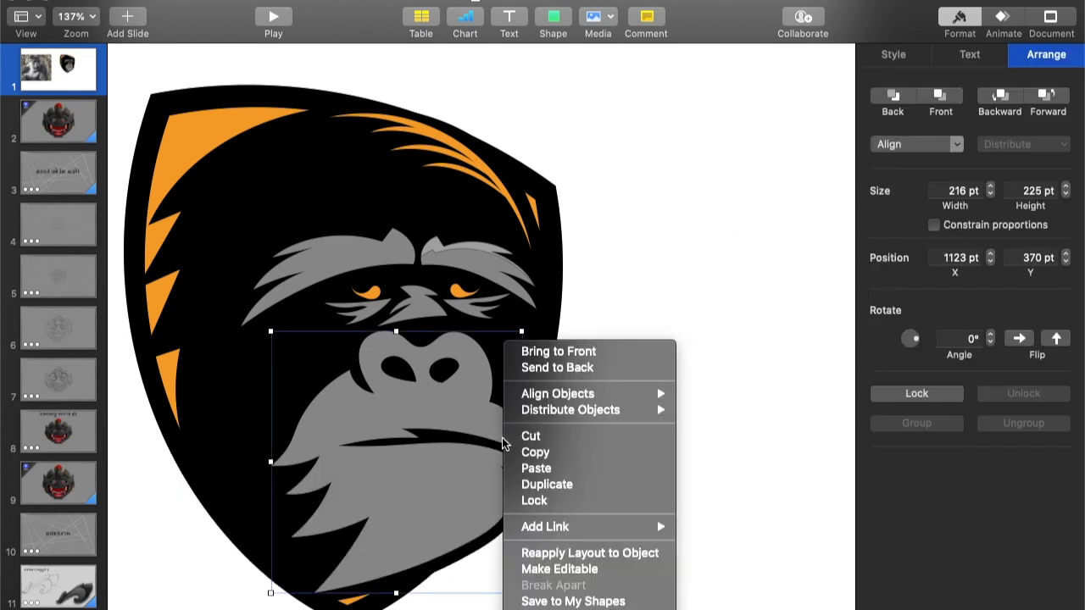
click(551, 571)
click(527, 437)
drag(514, 422, 505, 442)
drag(475, 434, 497, 449)
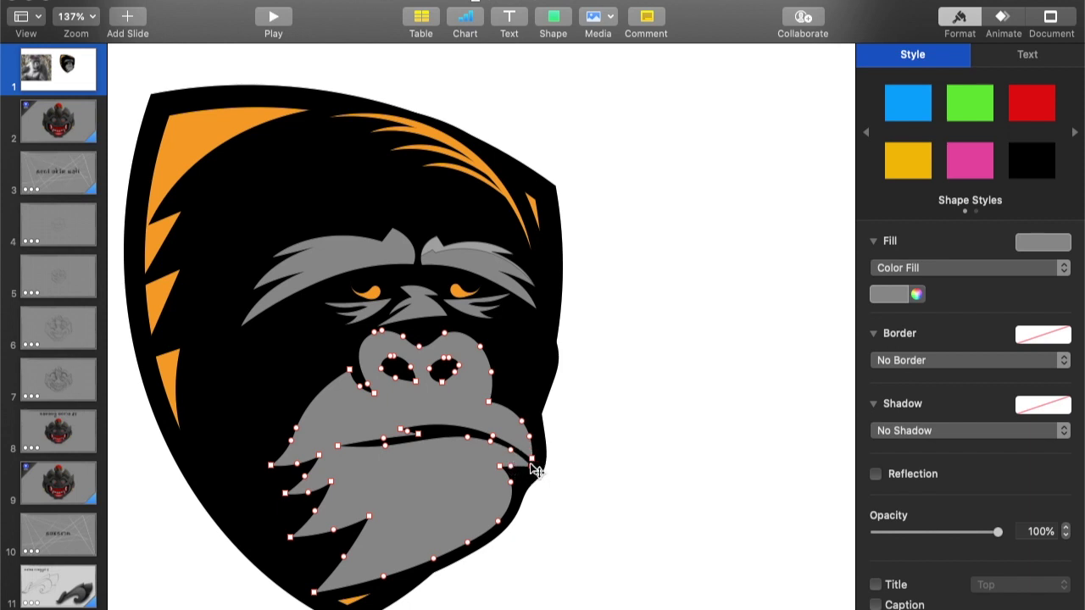
Move the grey muzzle's lower lip corner and right chin edge outward under the extended upper lip
click(505, 463)
click(521, 476)
click(514, 471)
click(595, 473)
Make the black shield outline editable and smooth its right edge around the mouth corner and chin
click(540, 467)
right_click(540, 467)
click(566, 569)
click(528, 488)
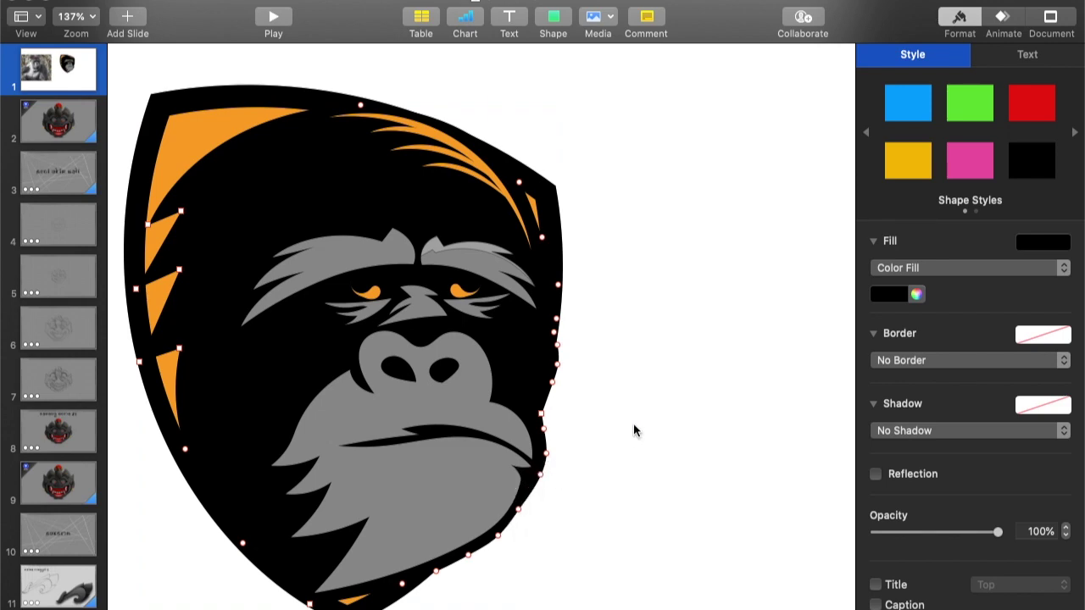
scroll(634, 424, down, 5)
click(708, 442)
Place a horizontally flipped copy of the right eyebrow highlight over the left eyebrow
scroll(707, 443, up, 8)
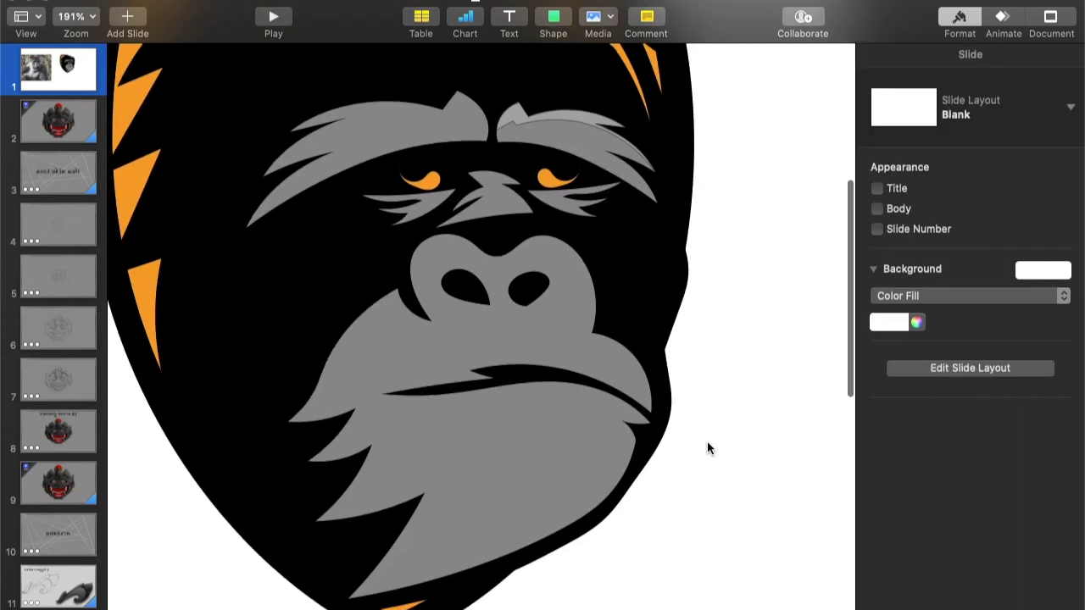
scroll(707, 443, up, 2)
scroll(707, 441, up, 3)
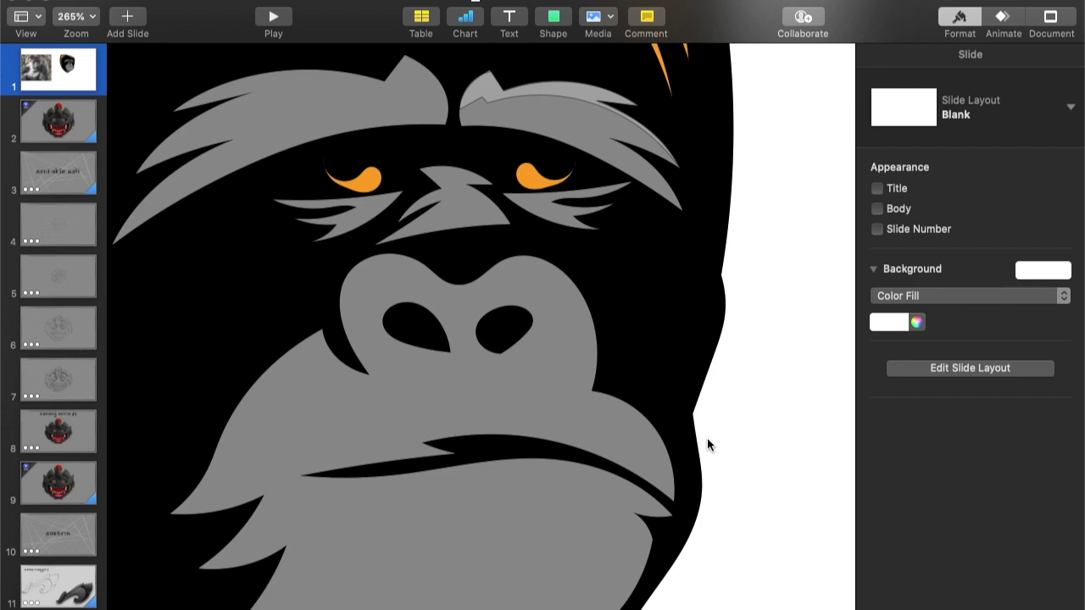
scroll(706, 441, up, 2)
scroll(707, 441, left, 1)
click(601, 178)
click(1017, 341)
drag(458, 174, 410, 158)
Make the copied highlight editable and fit its inner end, upper edge and outer tip to the left eyebrow's top contour
right_click(410, 158)
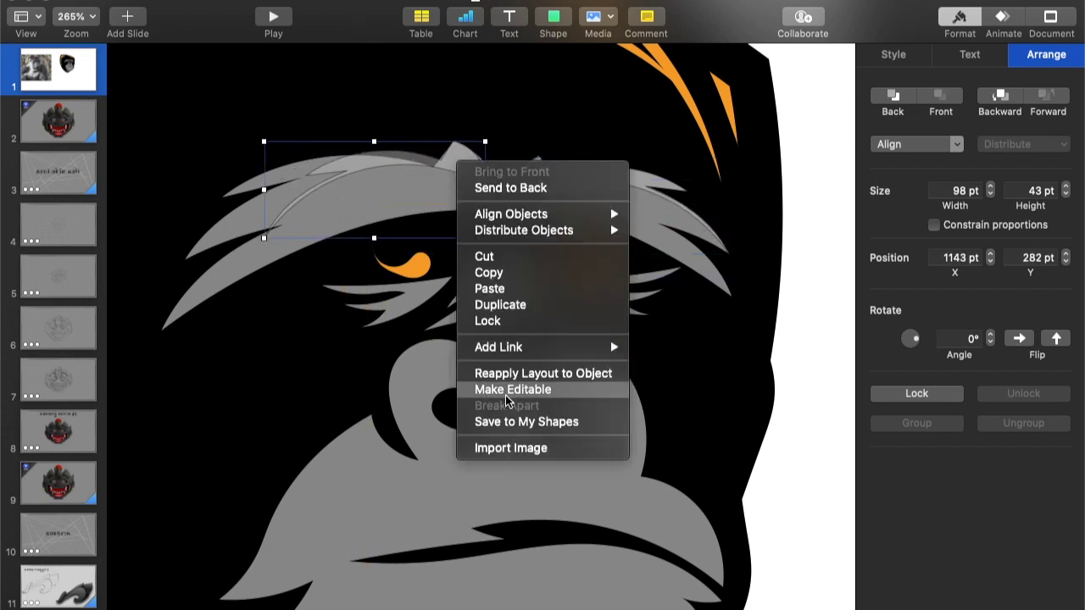
click(521, 436)
drag(456, 172, 442, 179)
drag(305, 176, 221, 197)
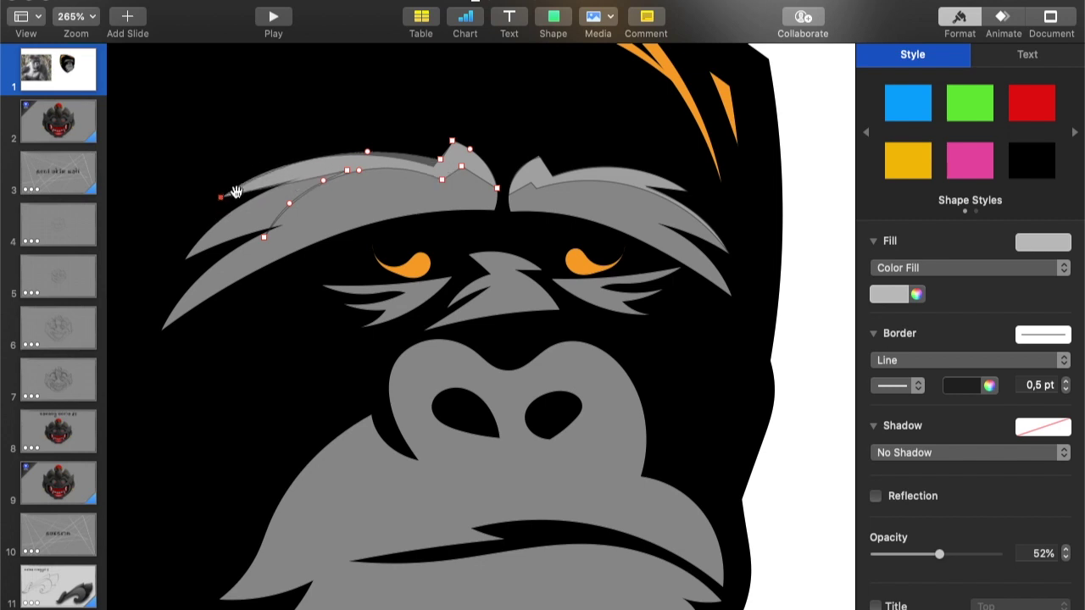
drag(290, 166, 312, 153)
drag(440, 160, 431, 166)
drag(368, 152, 368, 154)
Stretch the highlight's lower tip to the left eyebrow's middle tip, and reshape its notch and lower edge to fit
drag(264, 238, 183, 259)
click(336, 175)
drag(349, 170, 256, 195)
right_click(290, 191)
click(296, 214)
drag(359, 172, 360, 177)
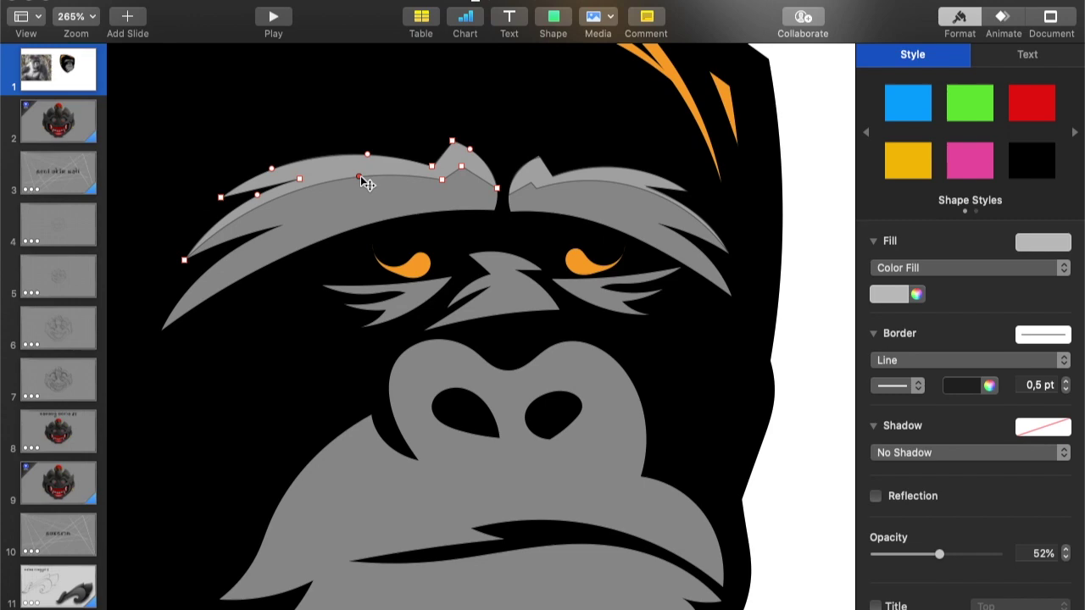
scroll(361, 177, down, 10)
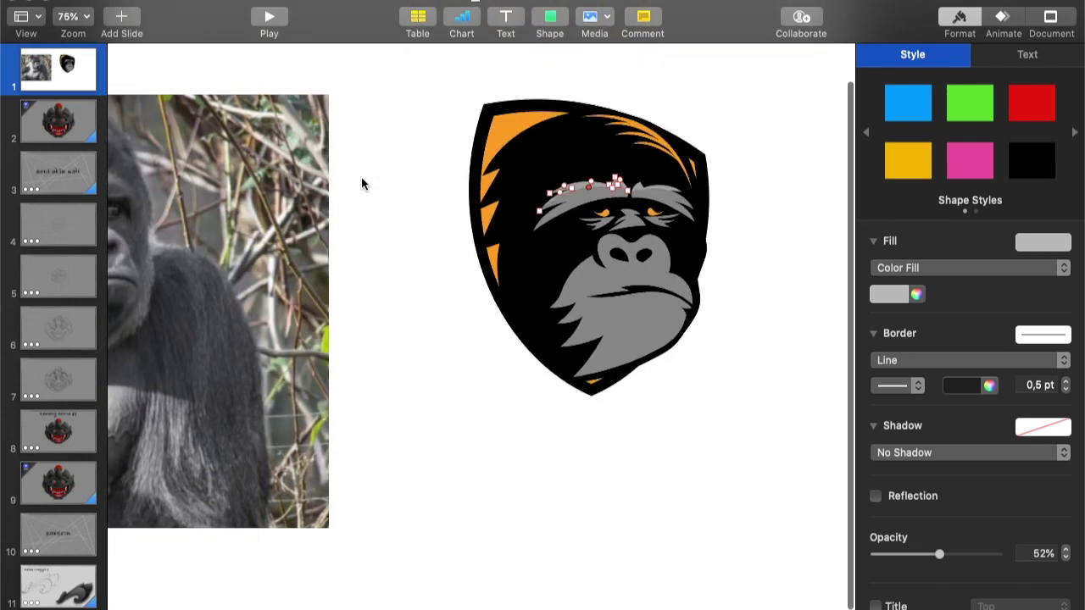
click(728, 264)
scroll(728, 265, up, 10)
click(555, 17)
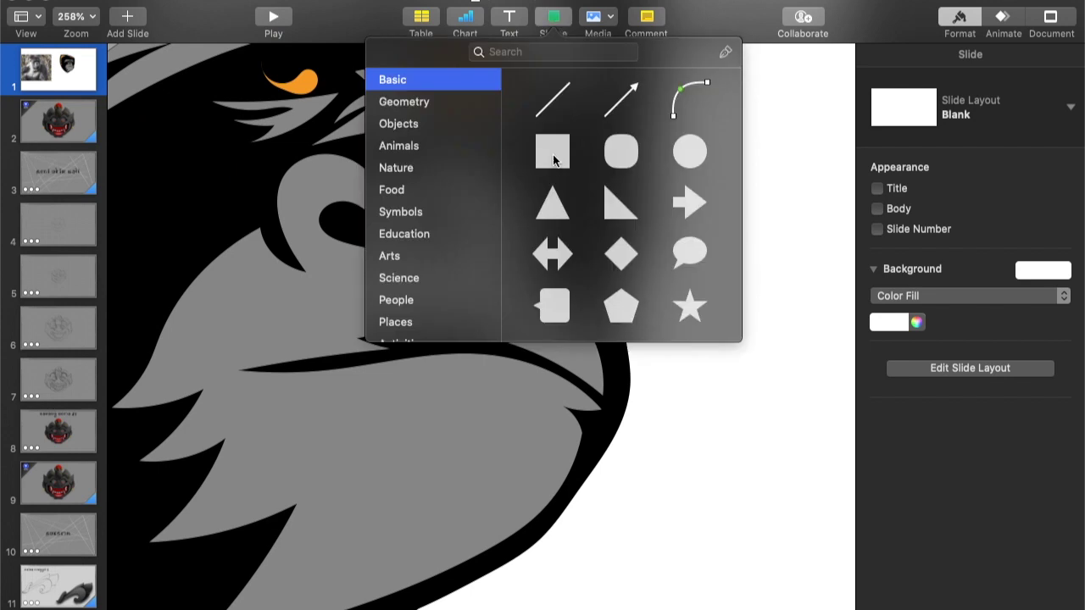
click(690, 152)
click(893, 54)
click(966, 268)
click(932, 268)
key(Delete)
Place a copy of a face shape over the gorilla's nose, fill it with Silver, and make it editable
click(404, 108)
drag(404, 108, 677, 169)
right_click(408, 221)
click(470, 433)
click(909, 266)
click(909, 254)
click(944, 267)
click(898, 282)
click(916, 294)
click(160, 182)
drag(672, 204, 409, 219)
right_click(409, 220)
click(467, 446)
key(shift+super+0)
Stretch the Silver shape's right end past the right nostril and delete the surplus points around it
click(516, 313)
right_click(515, 313)
click(541, 378)
drag(554, 337, 618, 315)
right_click(556, 312)
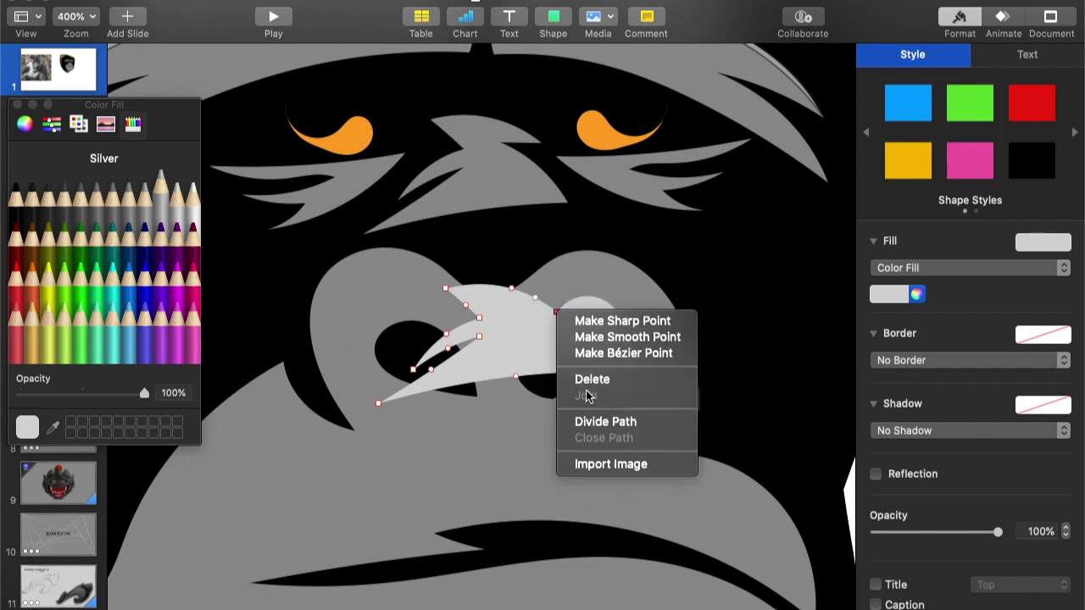
click(578, 378)
Delete the surplus points forming the notches along the Silver shape's left edge
right_click(480, 320)
click(509, 387)
right_click(479, 336)
click(513, 404)
right_click(414, 370)
click(445, 438)
right_click(449, 346)
click(484, 416)
right_click(443, 330)
click(479, 401)
right_click(466, 303)
click(507, 376)
right_click(432, 369)
click(466, 439)
Set the shape's opacity to 45% and fit its upper-left corner as a smooth curve over the nose's left lobe
drag(446, 289, 370, 252)
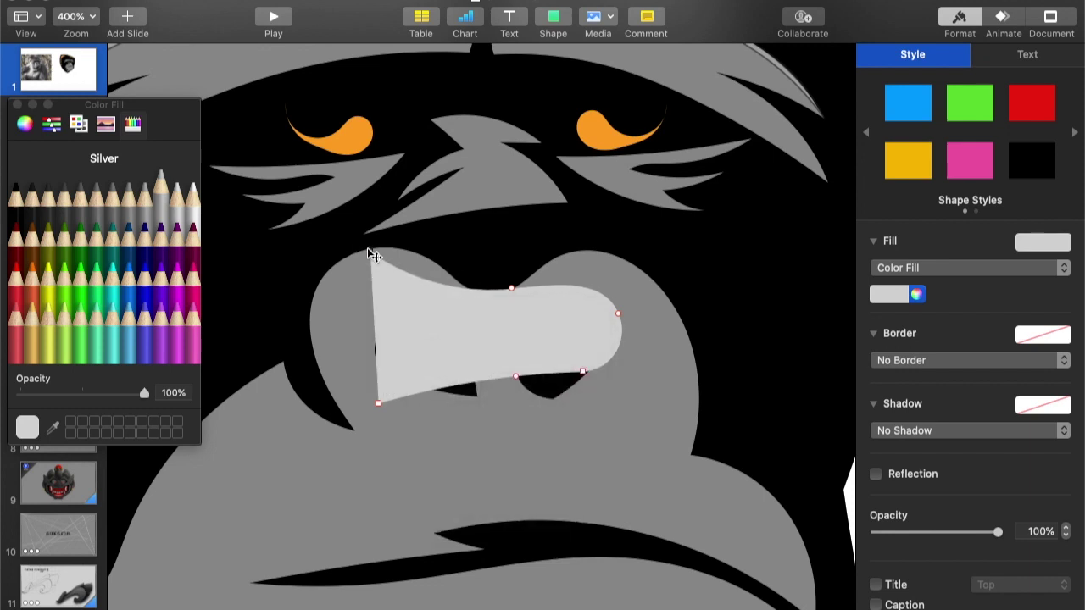
click(930, 532)
drag(510, 288, 494, 292)
double_click(370, 252)
drag(371, 251, 378, 249)
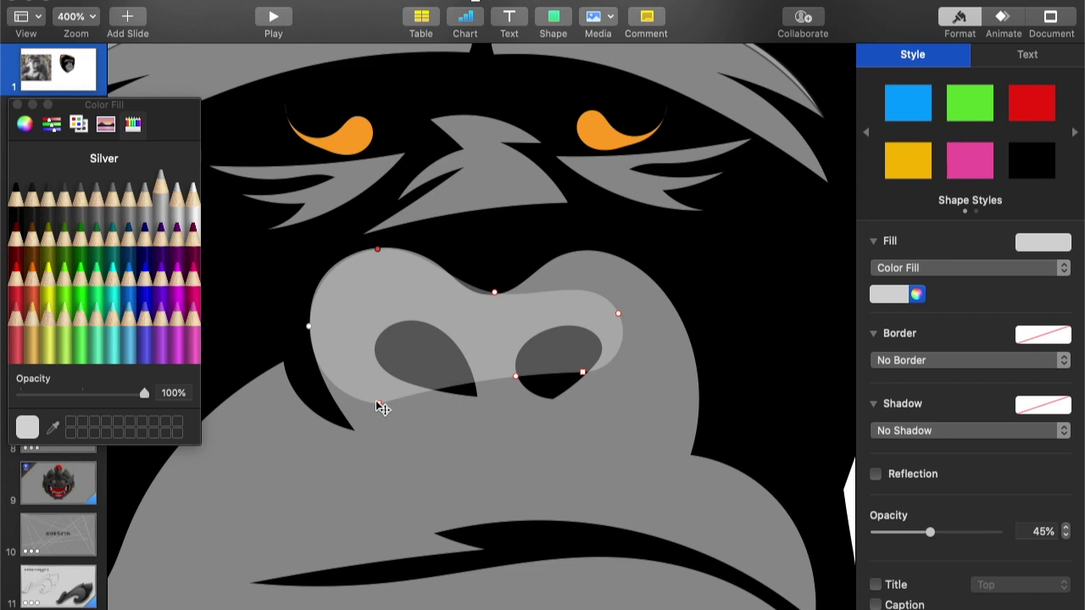
Extend the lower-left tip to the left nose wing's tip and curve the adjoining edges along the wing and above the left nostril
drag(378, 404, 358, 432)
drag(289, 331, 328, 388)
double_click(357, 431)
click(314, 295)
drag(434, 396, 400, 322)
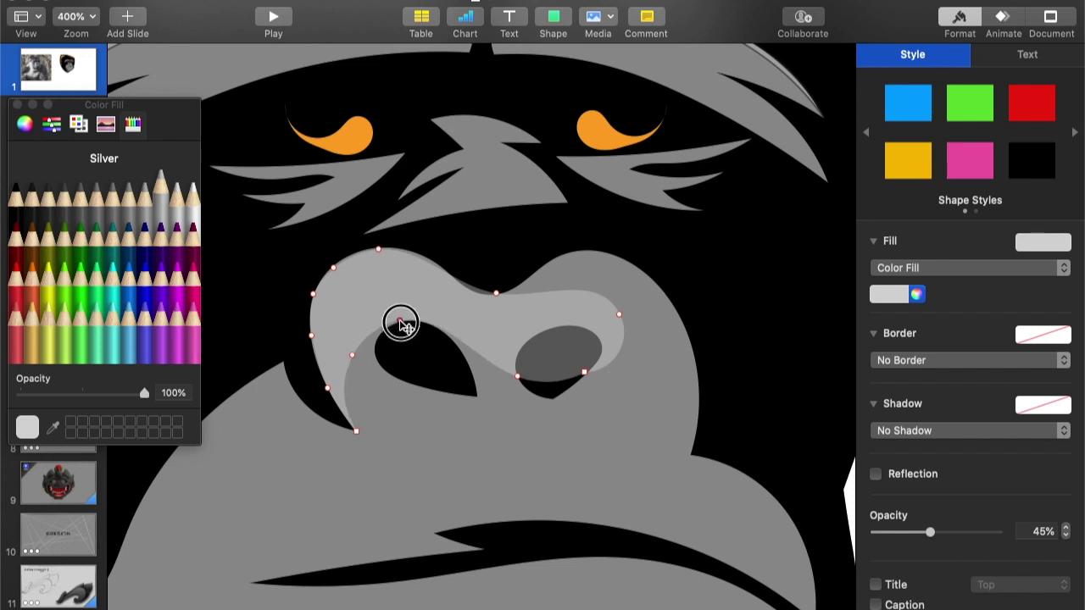
Fit the nose highlight's upper-right edge to the rounded contour of the nose's right lobe
drag(619, 315, 660, 293)
drag(578, 274, 588, 254)
drag(660, 290, 685, 334)
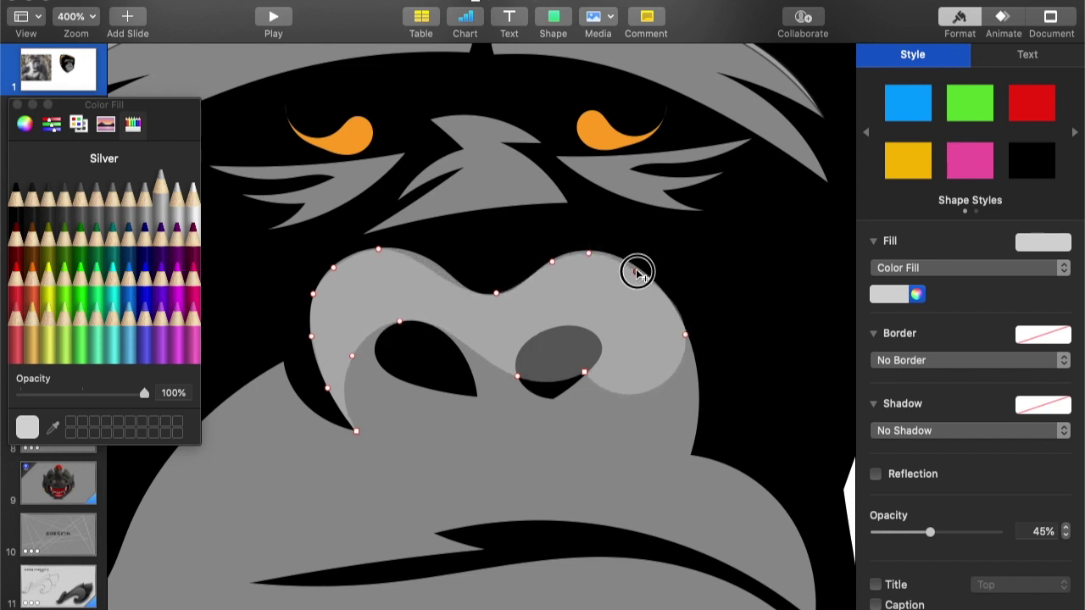
drag(636, 274, 620, 262)
drag(588, 254, 588, 252)
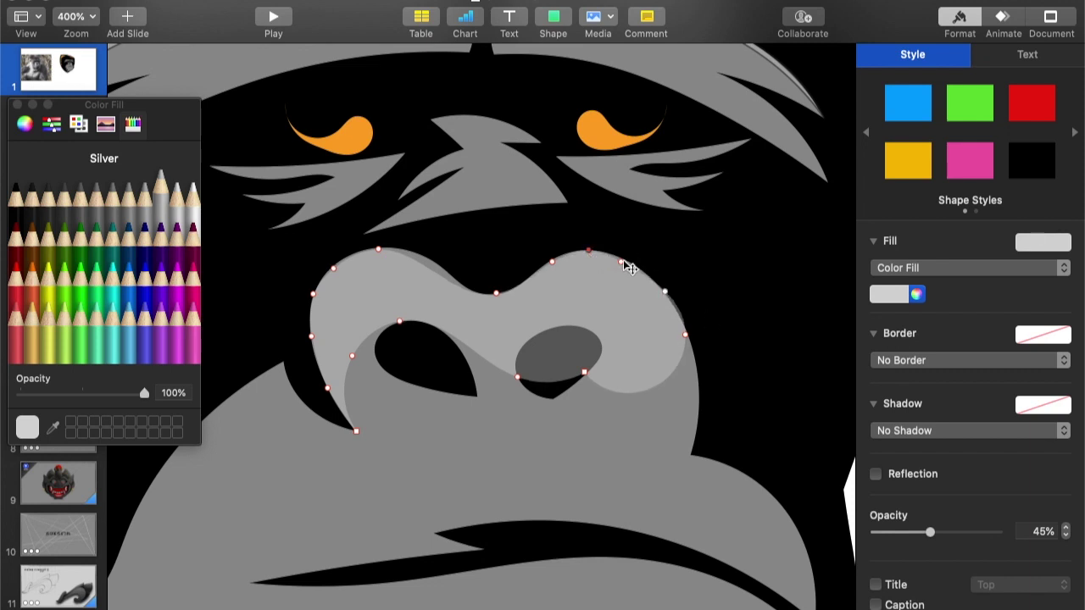
drag(692, 337, 676, 306)
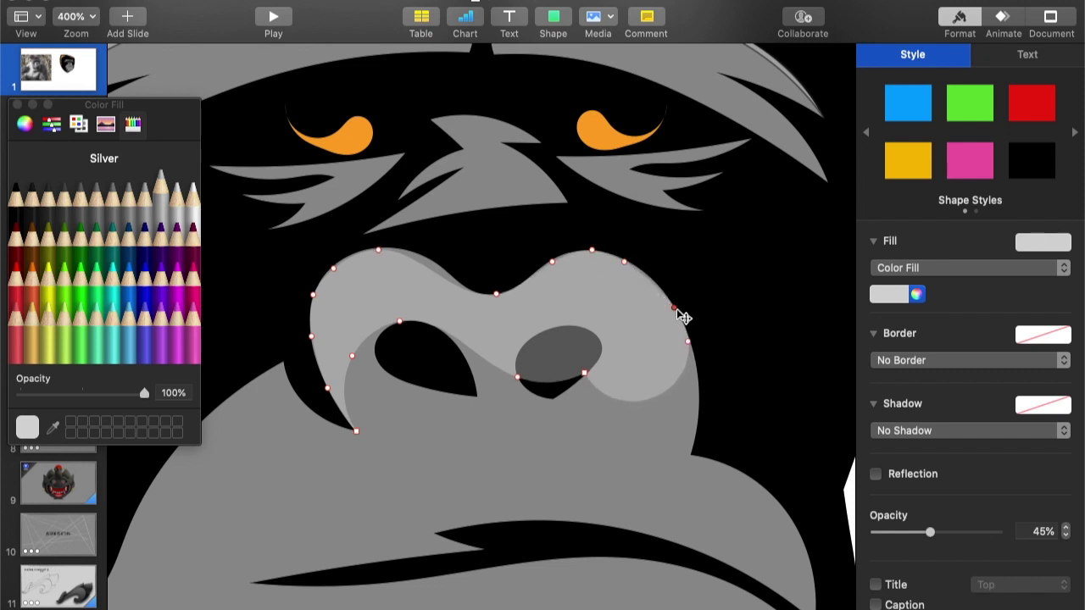
Form a right tip on the nose wing, delete a surplus lower point, and place a sharp corner at the right nostril's inner edge
drag(653, 408, 700, 407)
drag(584, 374, 520, 357)
right_click(519, 378)
click(556, 450)
drag(599, 342, 515, 356)
double_click(517, 357)
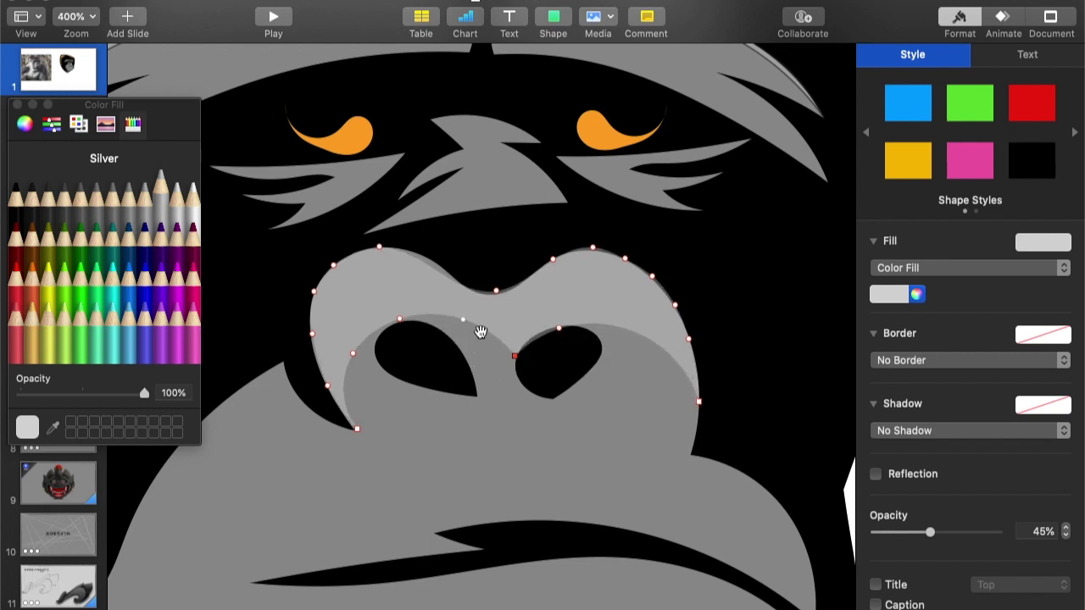
Adjust the nose highlight's lower edge to follow the tops of both nostrils
drag(463, 320, 452, 334)
drag(353, 353, 365, 345)
drag(399, 319, 401, 323)
drag(535, 338, 535, 336)
drag(560, 329, 560, 323)
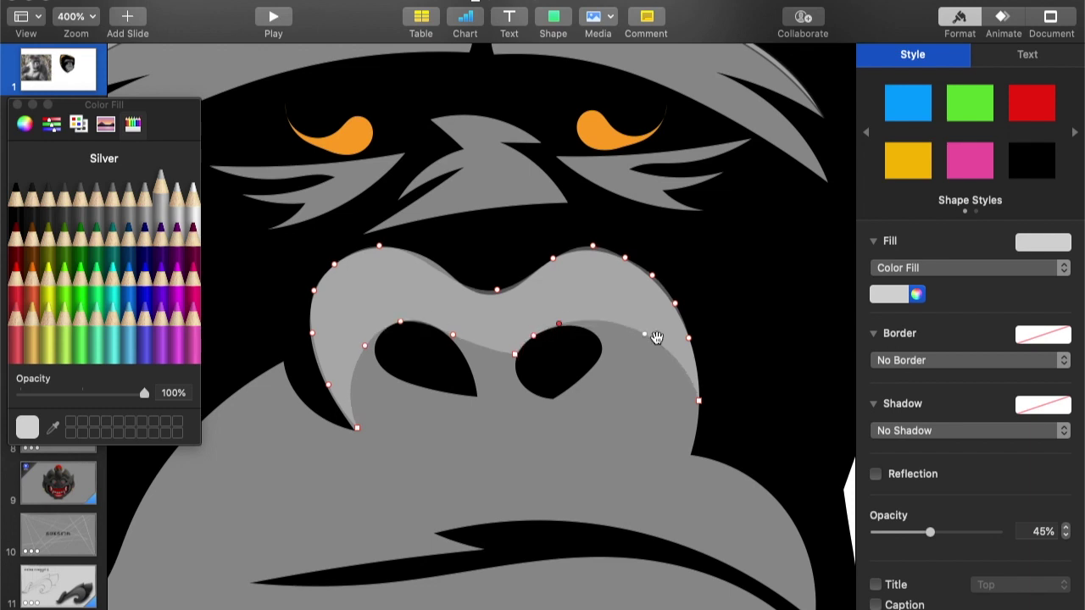
Lower the highlight's right tip to the nose wing's bottom and shape the inner edge between it and the right nostril
click(606, 340)
click(641, 369)
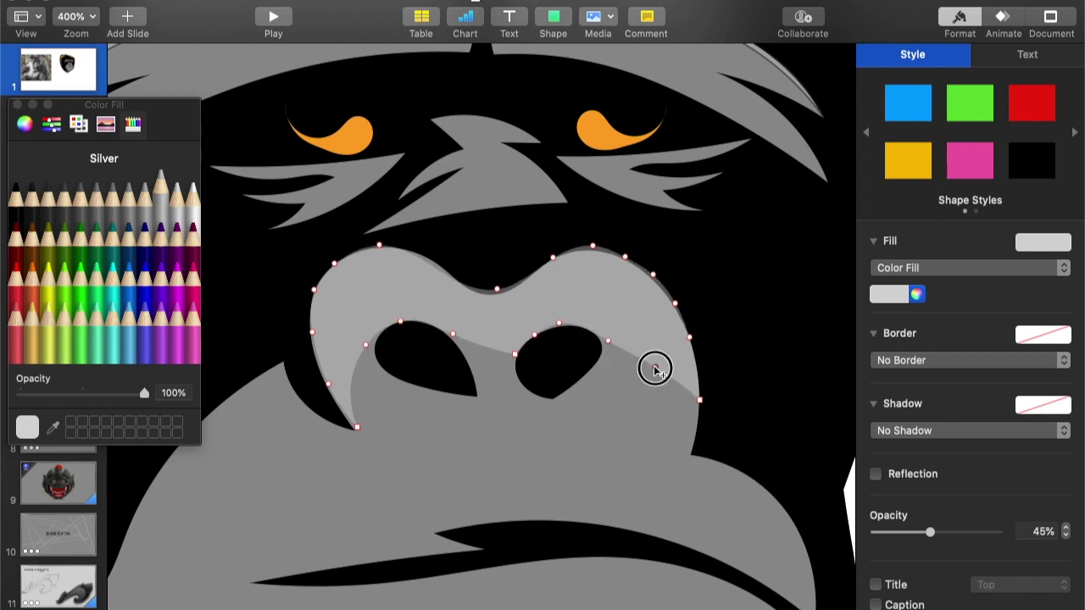
drag(698, 400, 691, 454)
drag(641, 372, 647, 359)
mouse_move(608, 340)
mouse_down()
mouse_move(612, 332)
mouse_move(622, 340)
mouse_up()
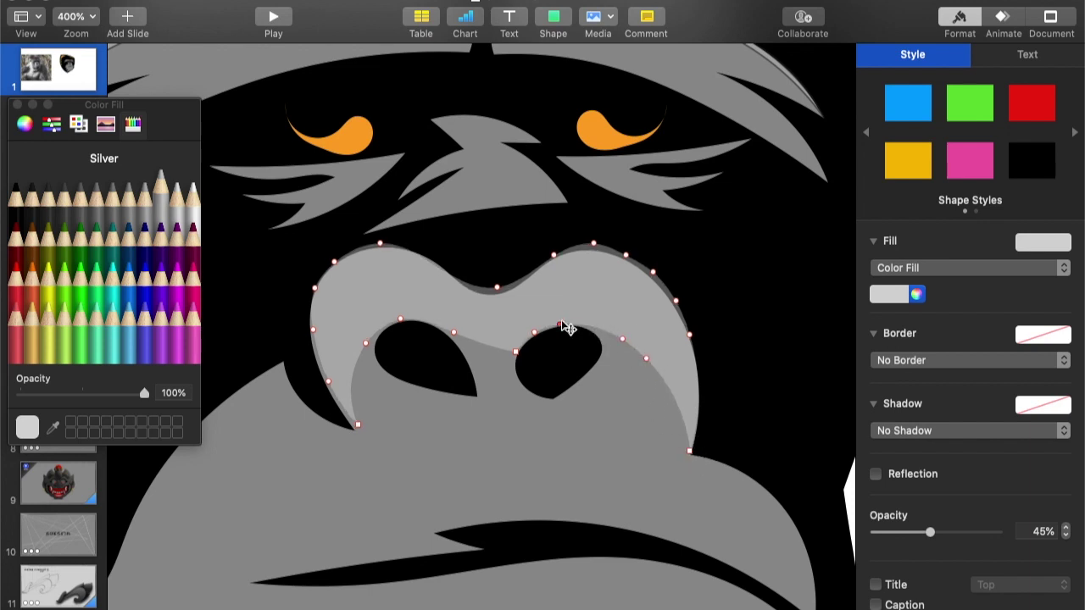
Refine the highlight's left tip and upper contour around the nose's central dip, and restore its opacity to 100%
drag(358, 425, 356, 430)
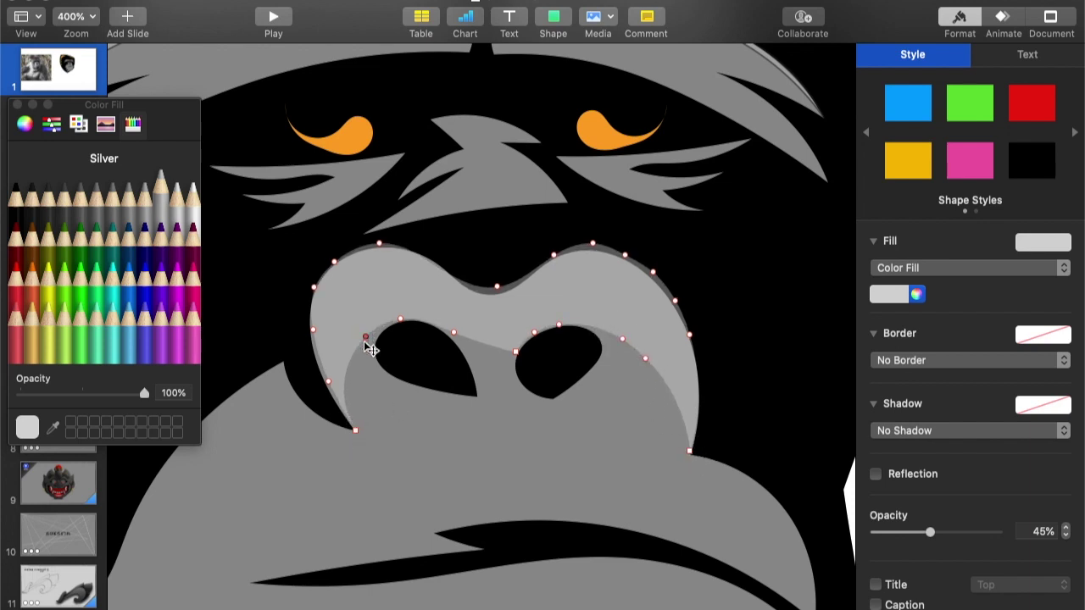
drag(498, 287, 499, 295)
drag(437, 273, 442, 268)
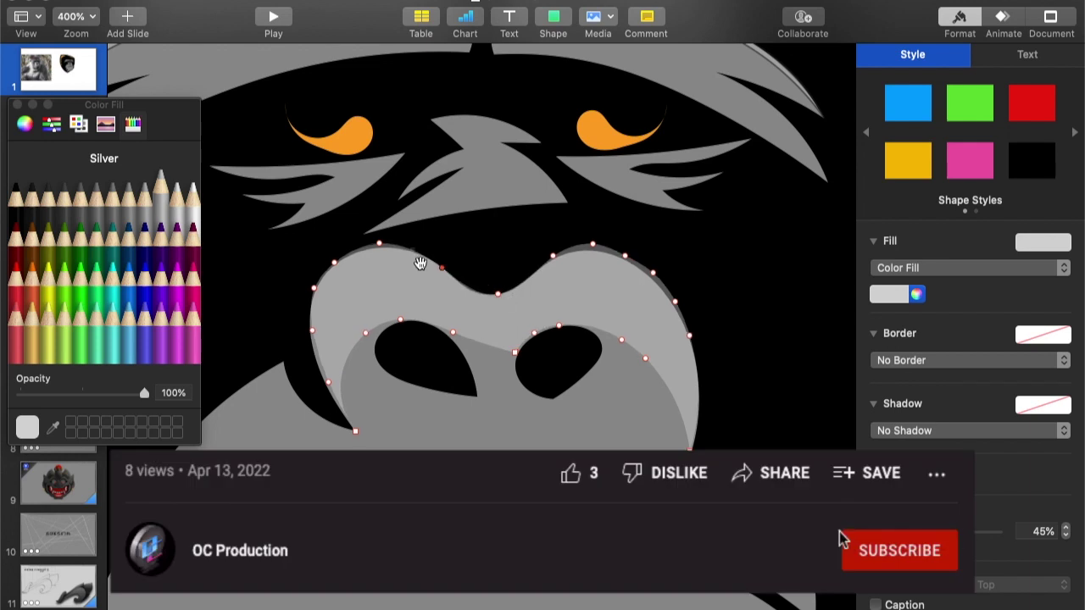
drag(380, 244, 380, 249)
click(1000, 534)
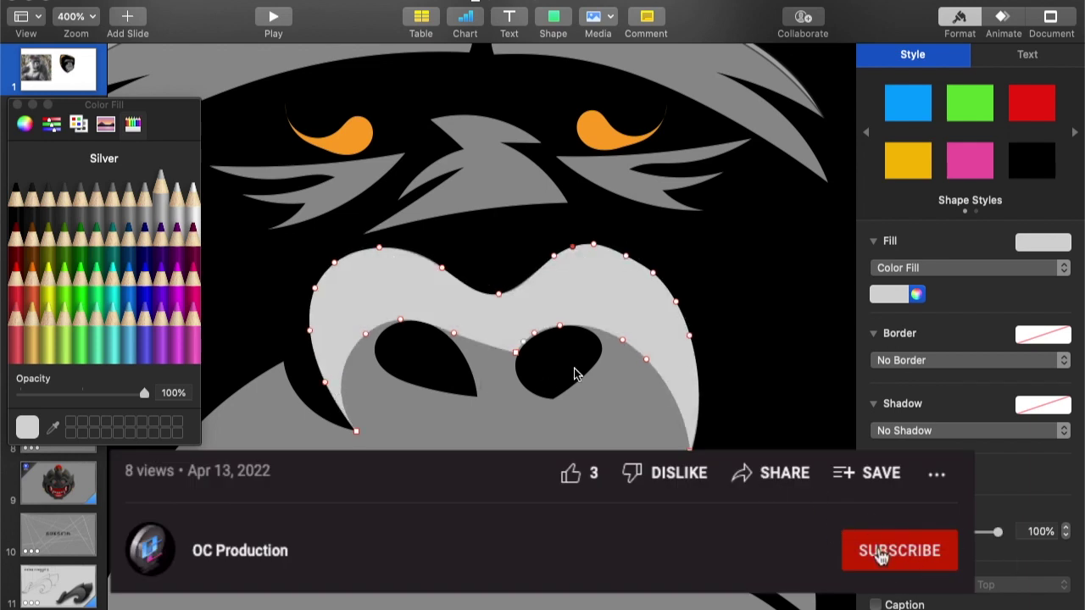
Fill the nose highlight with Magnesium
scroll(545, 388, down, 5)
scroll(615, 378, right, 2)
click(142, 206)
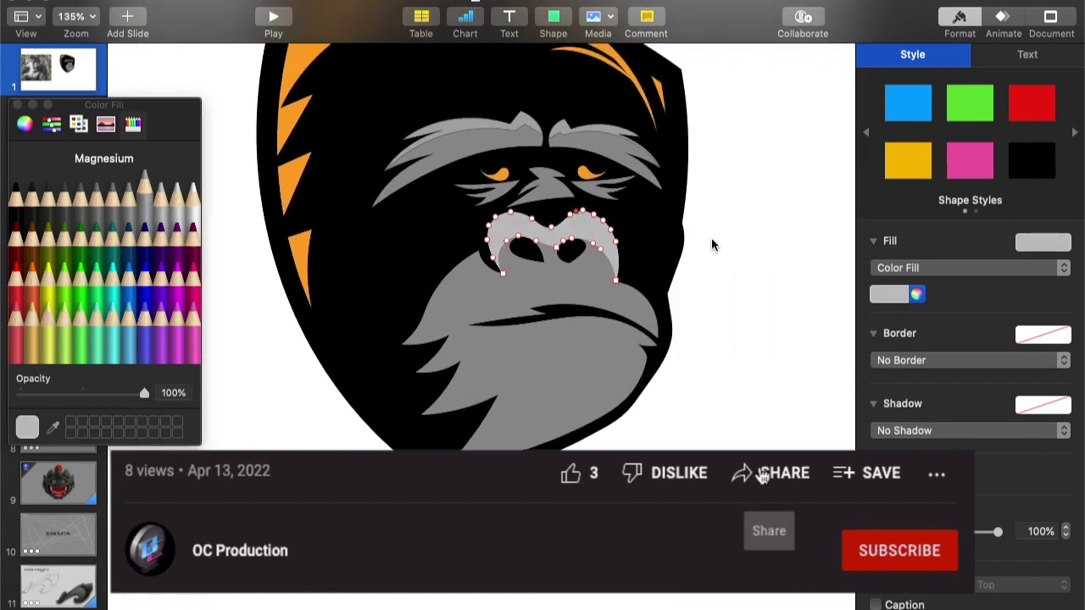
click(784, 238)
Match the nose highlight's fill to the eyebrow highlight's grey and give it a 0.5 pt line border
click(608, 233)
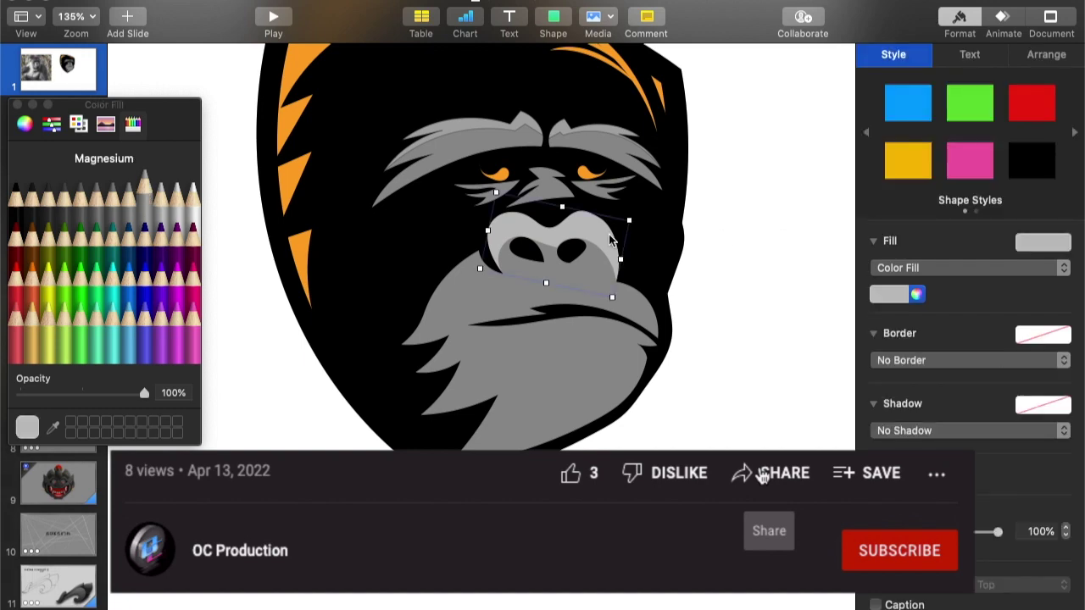
click(52, 428)
click(478, 120)
click(919, 357)
click(899, 373)
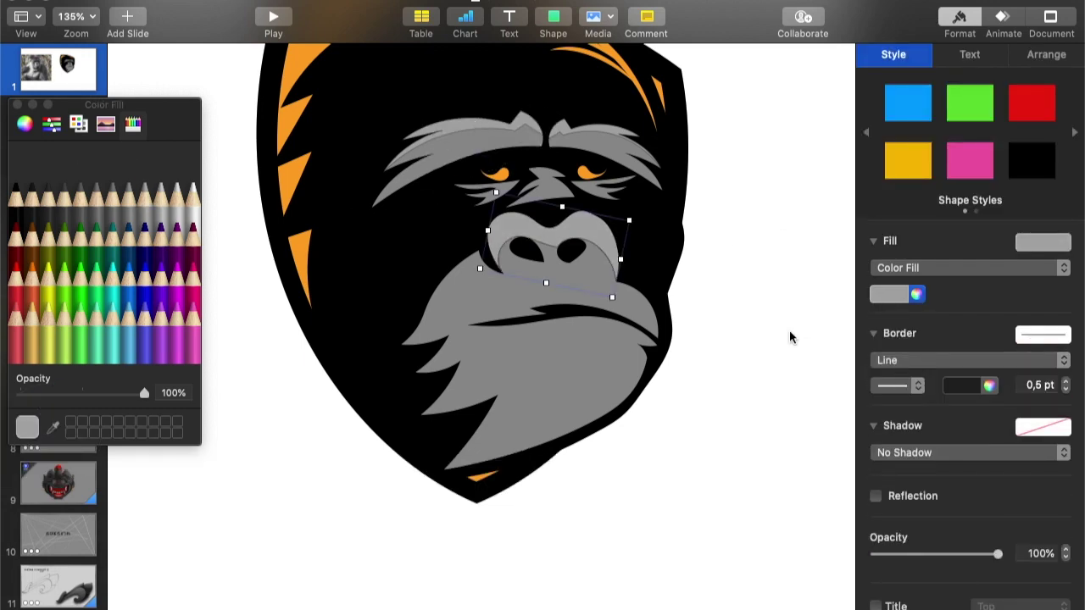
click(790, 331)
scroll(790, 331, down, 10)
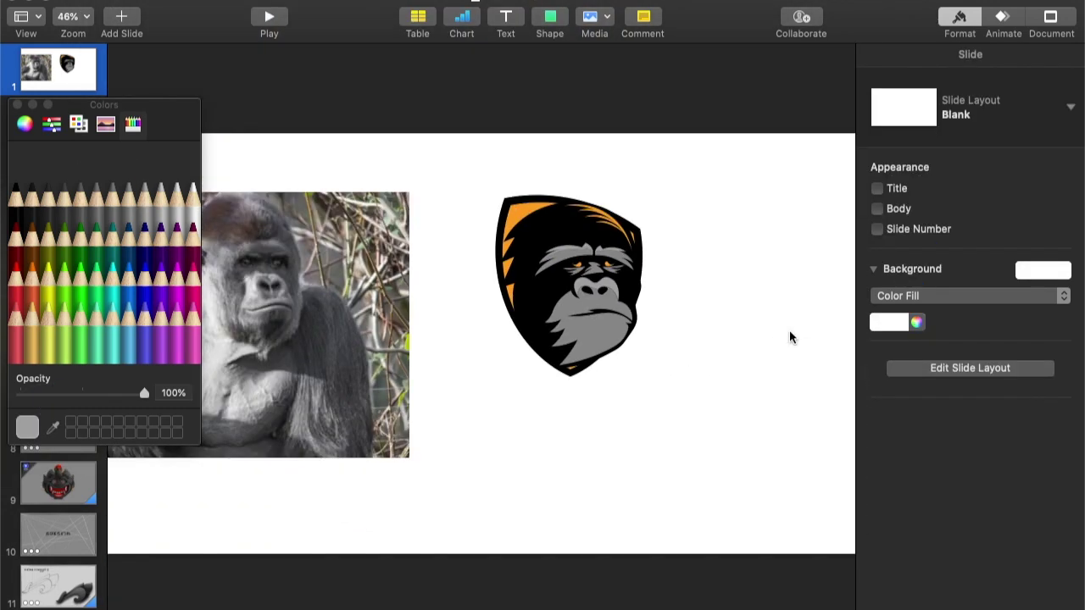